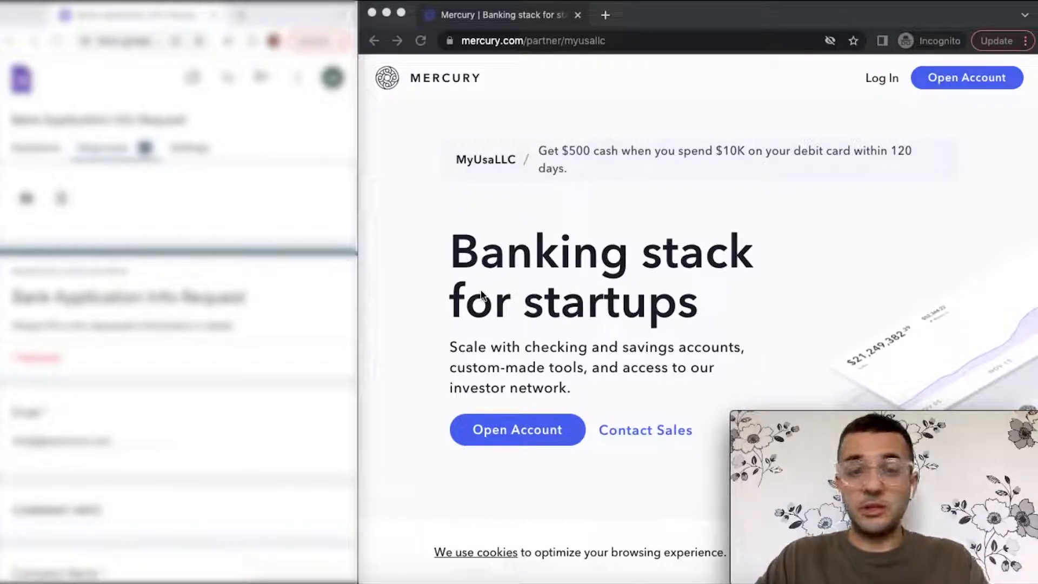
- Click Open Account on the Mercury partner page to reach the Get Started sign-up form
scroll(481, 295, "down", 1)
scroll(481, 295, "up", 1)
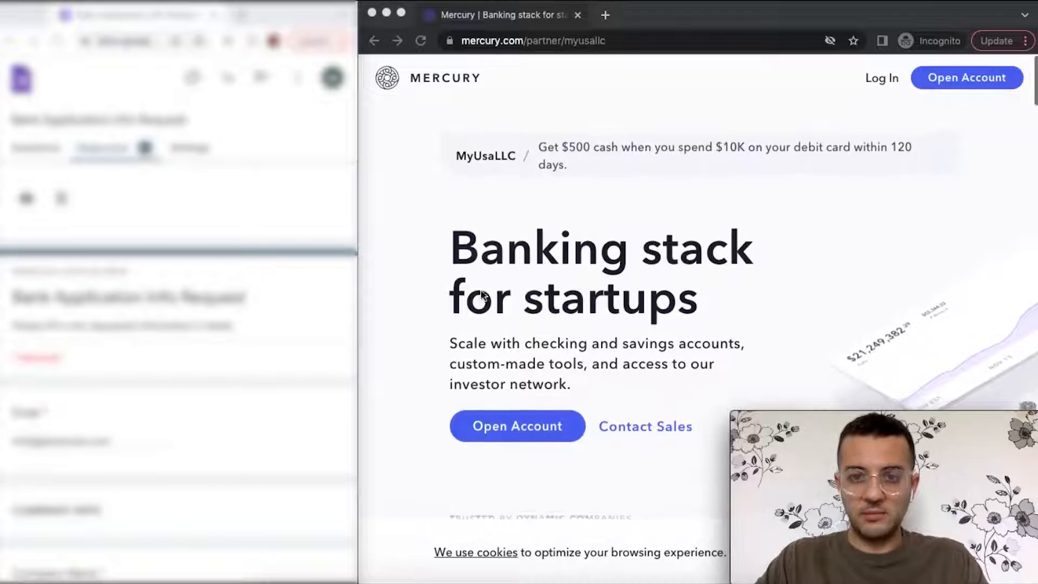
left_click(560, 151)
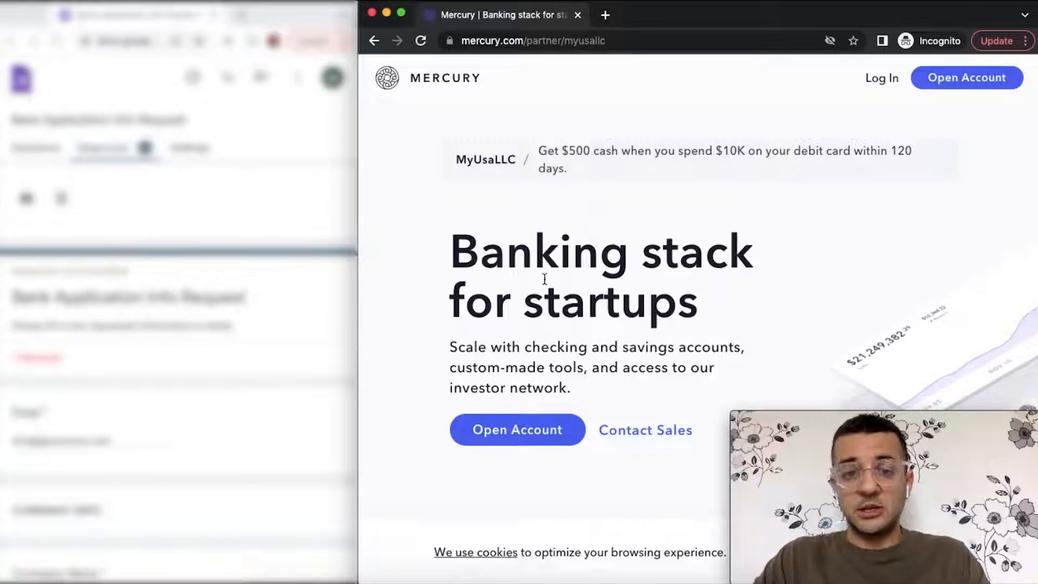
scroll(545, 278, "down", 3)
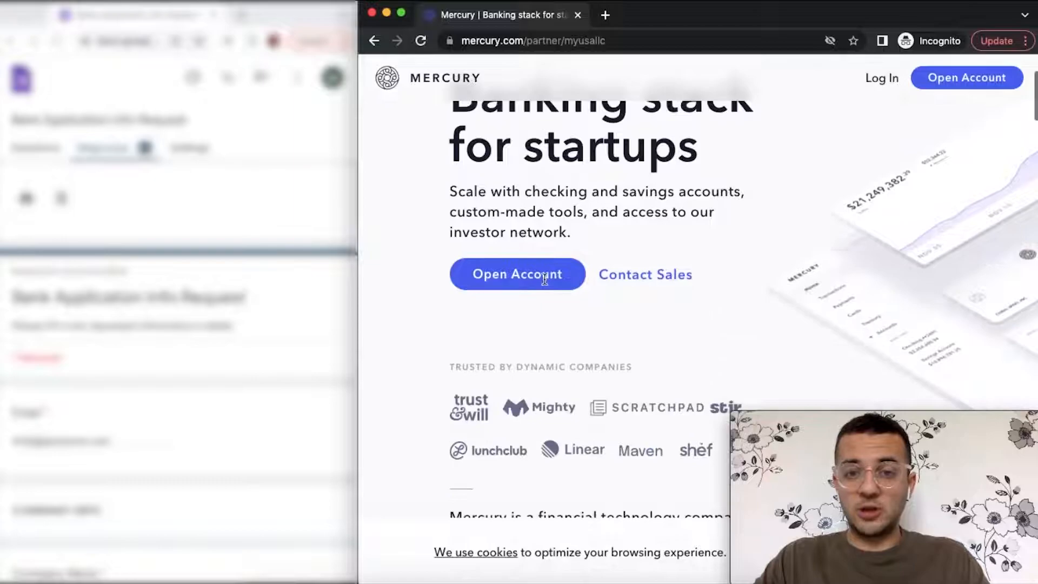
scroll(545, 279, "up", 1)
left_click(535, 318)
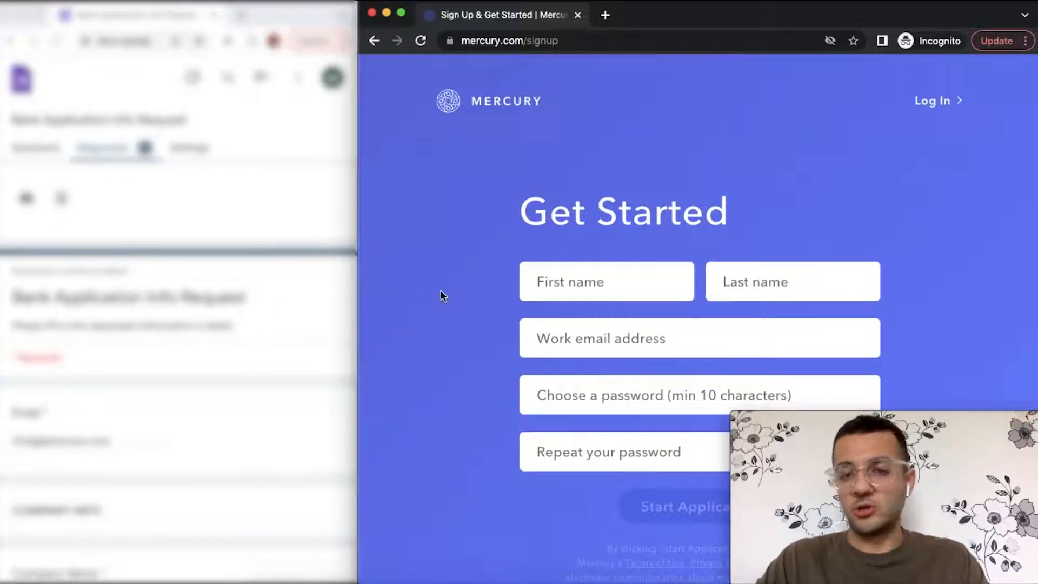
- Fill the work email field from Chrome's saved autofill suggestion
scroll(169, 406, "down", 10)
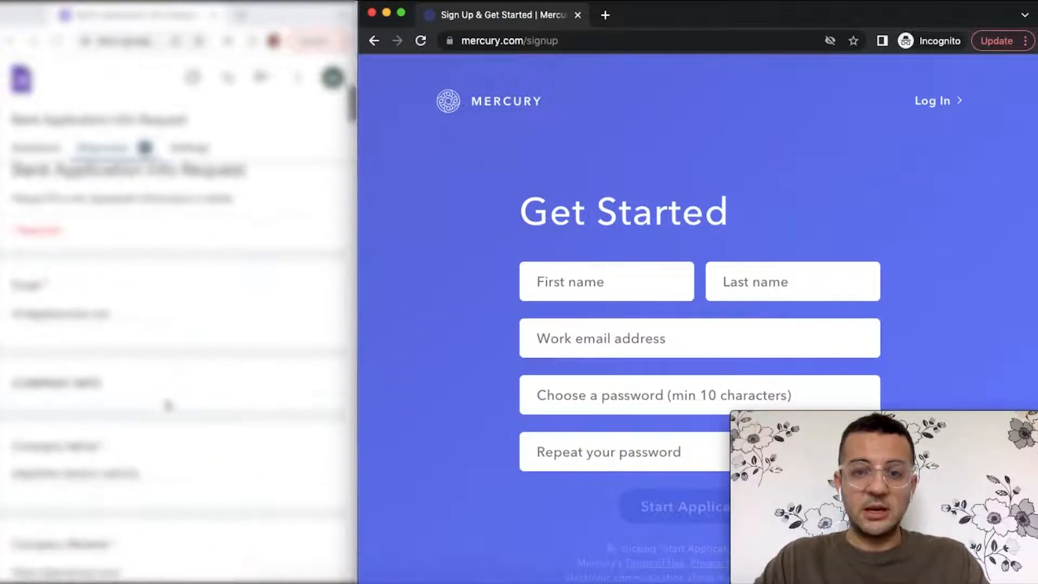
scroll(170, 406, "down", 10)
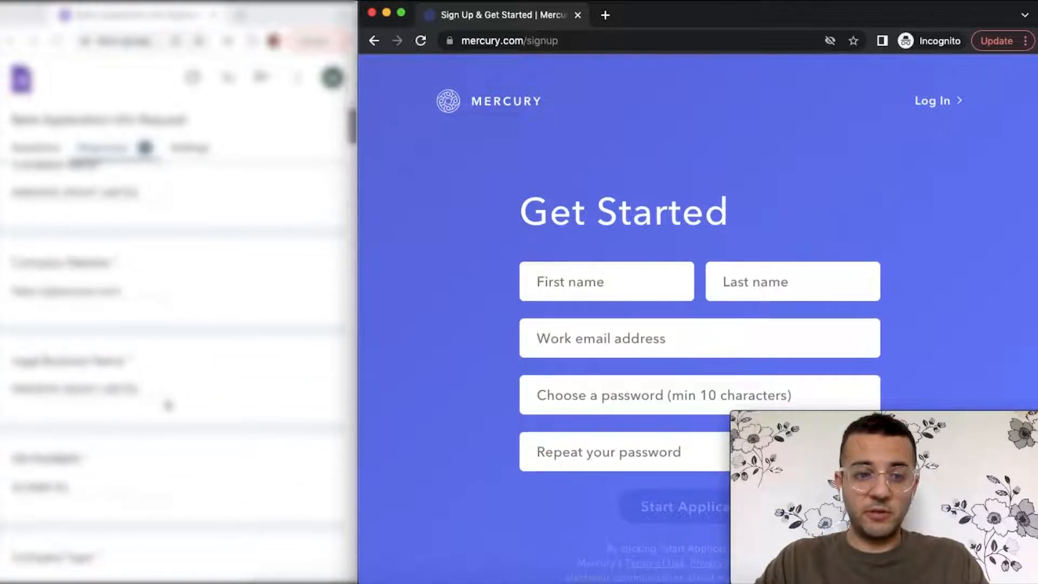
scroll(168, 406, "down", 10)
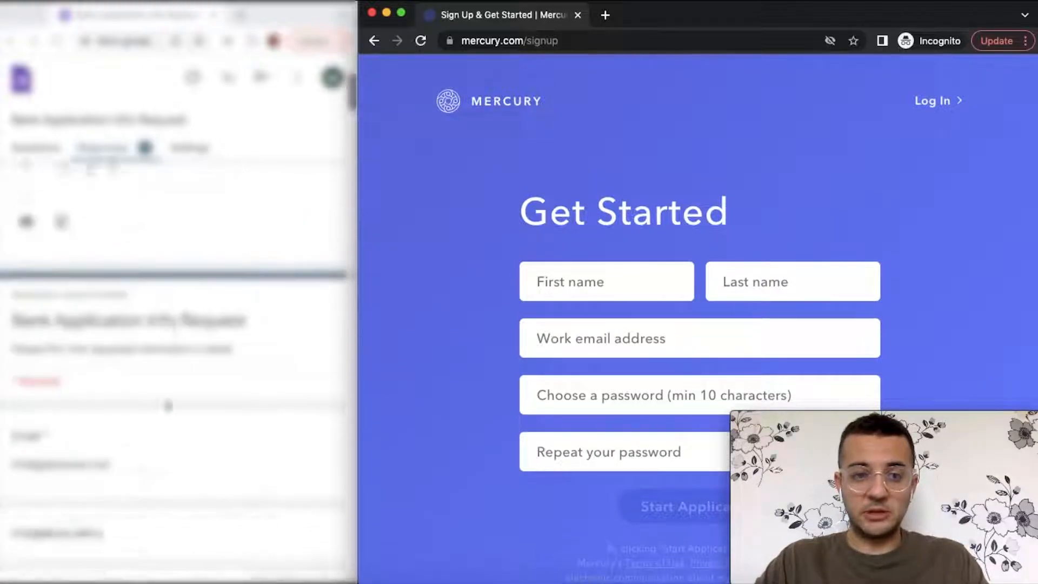
scroll(168, 404, "down", 10)
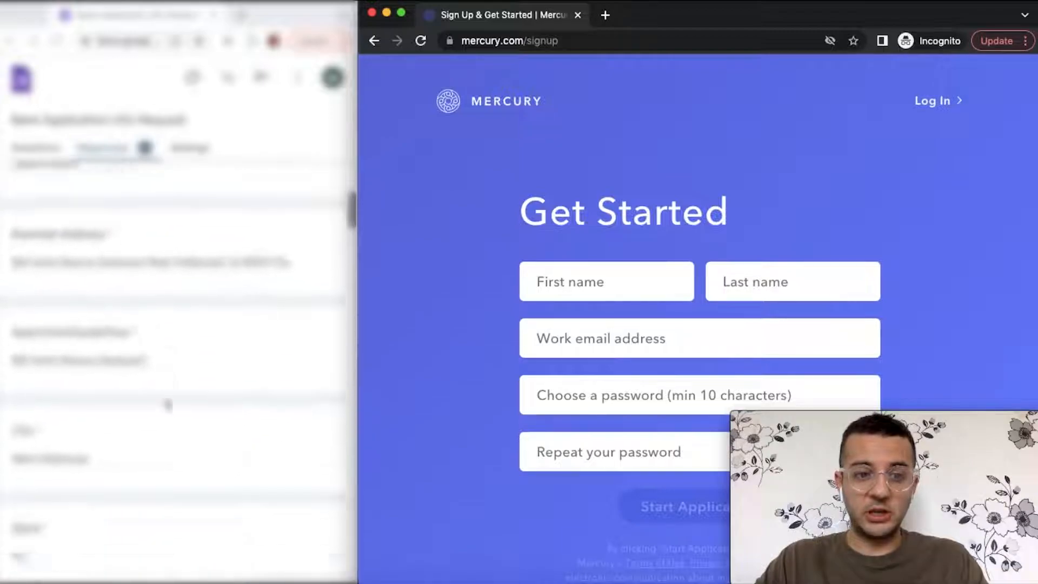
scroll(167, 404, "down", 10)
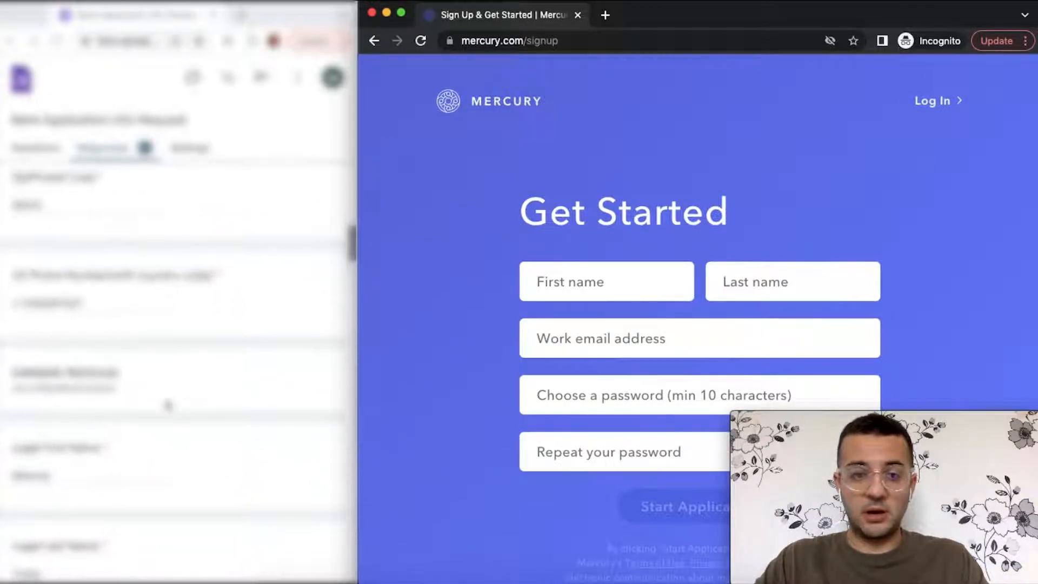
scroll(168, 406, "down", 2)
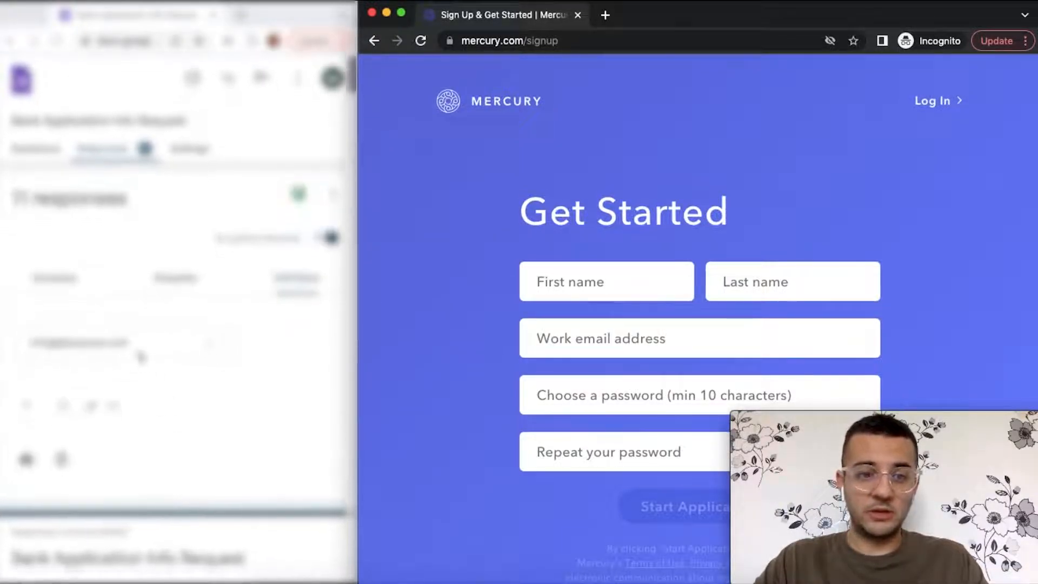
left_click(139, 354)
scroll(136, 378, "down", 5)
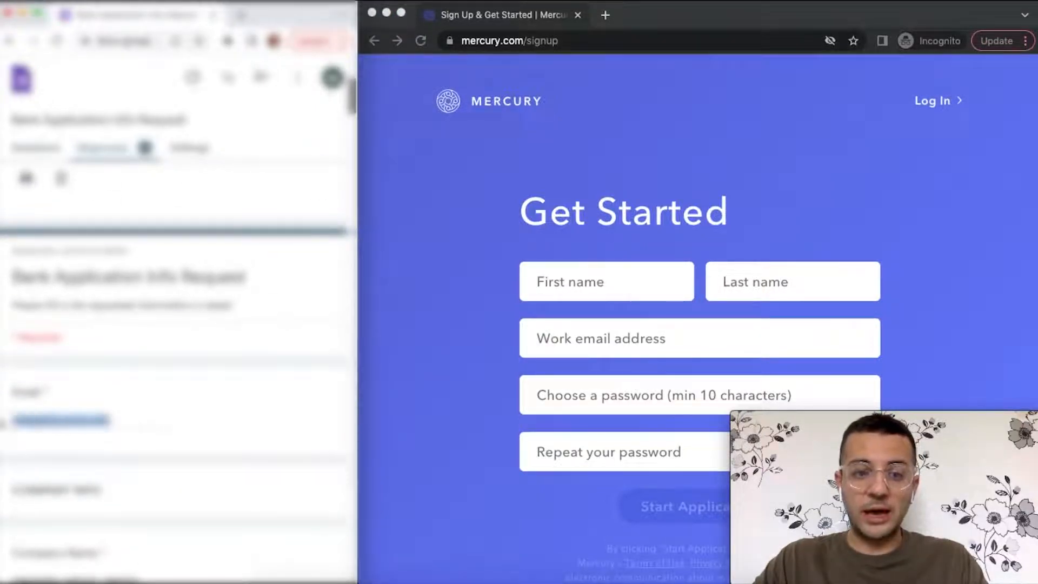
left_click(597, 342)
left_click(643, 381)
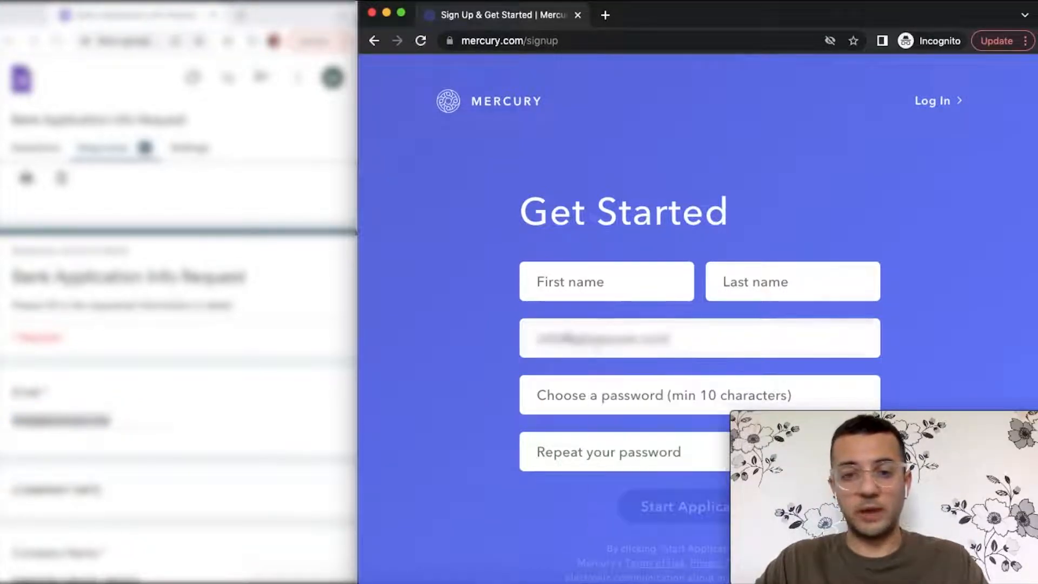
- Fill in the first and last name using the saved name and email suggestion
scroll(172, 436, "down", 1)
scroll(172, 436, "down", 8)
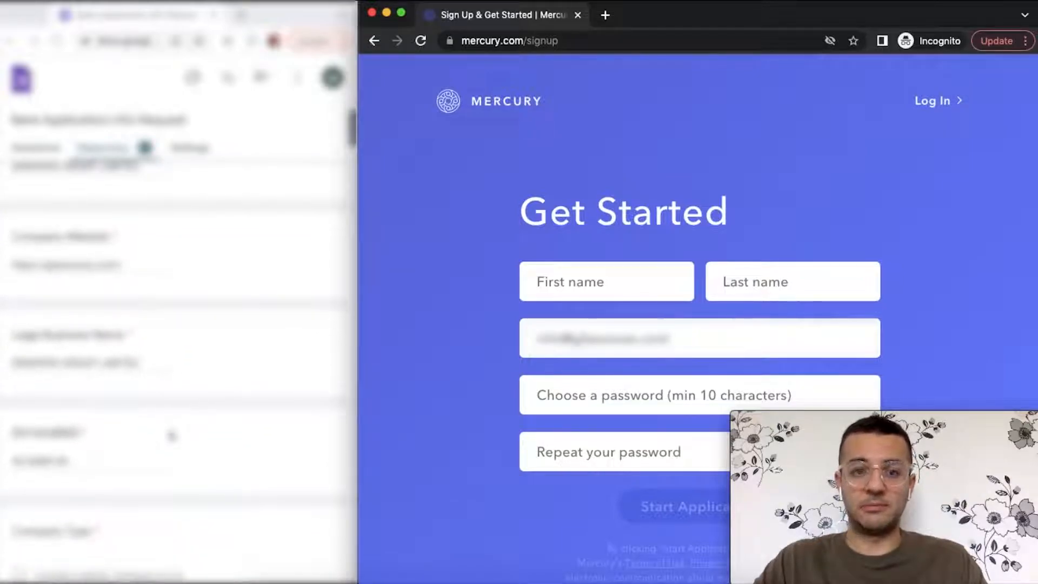
scroll(163, 492, "down", 10)
scroll(163, 492, "down", 10)
scroll(163, 491, "down", 10)
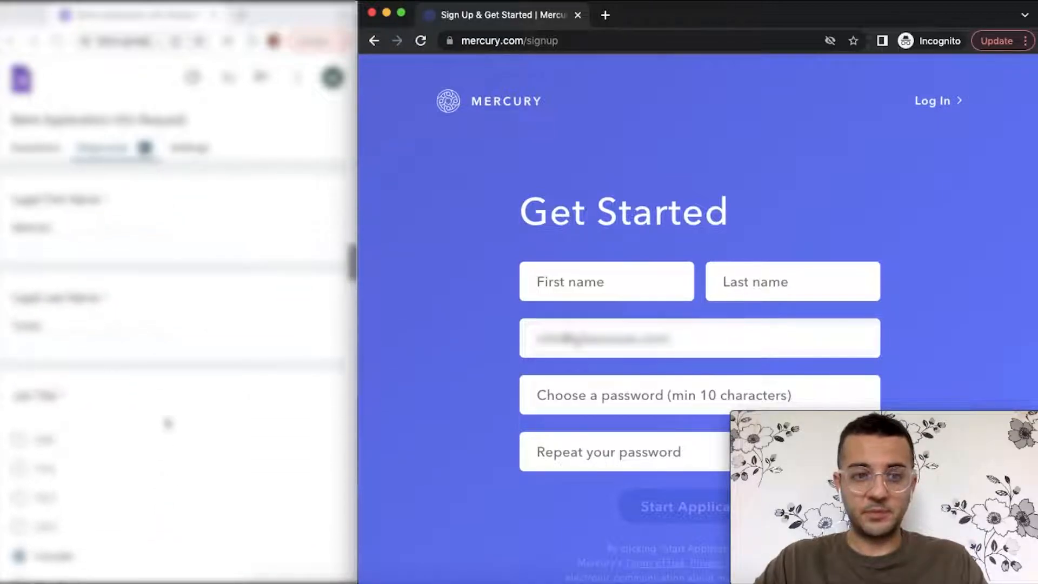
left_click(641, 287)
key("Down")
key("Return")
type("t")
- Enter the account password and submit the form with Start Application
left_click(793, 271)
key("BackSpace")
key("BackSpace")
key("BackSpace")
key("BackSpace")
key("BackSpace")
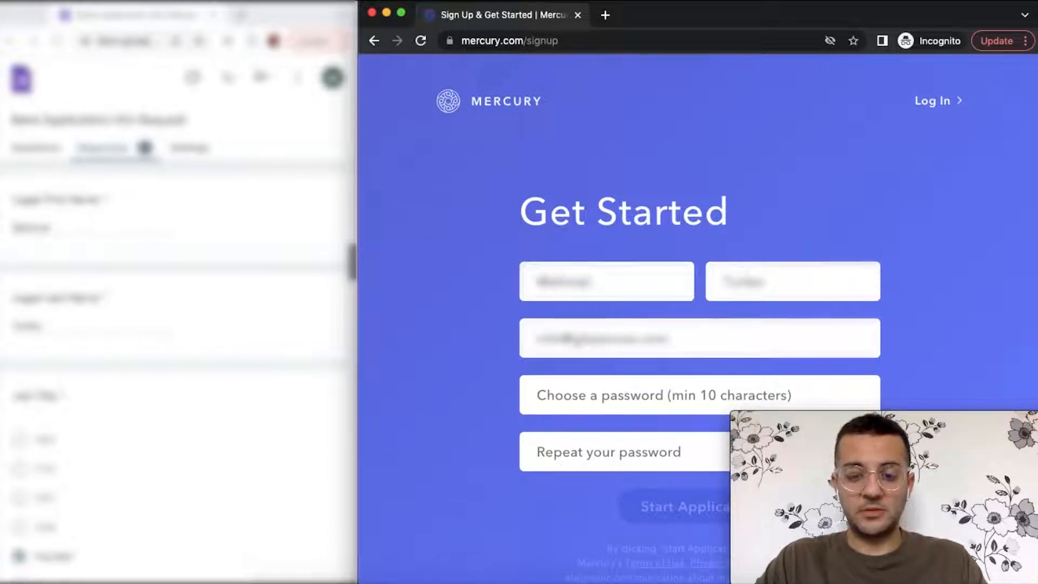
type("•••")
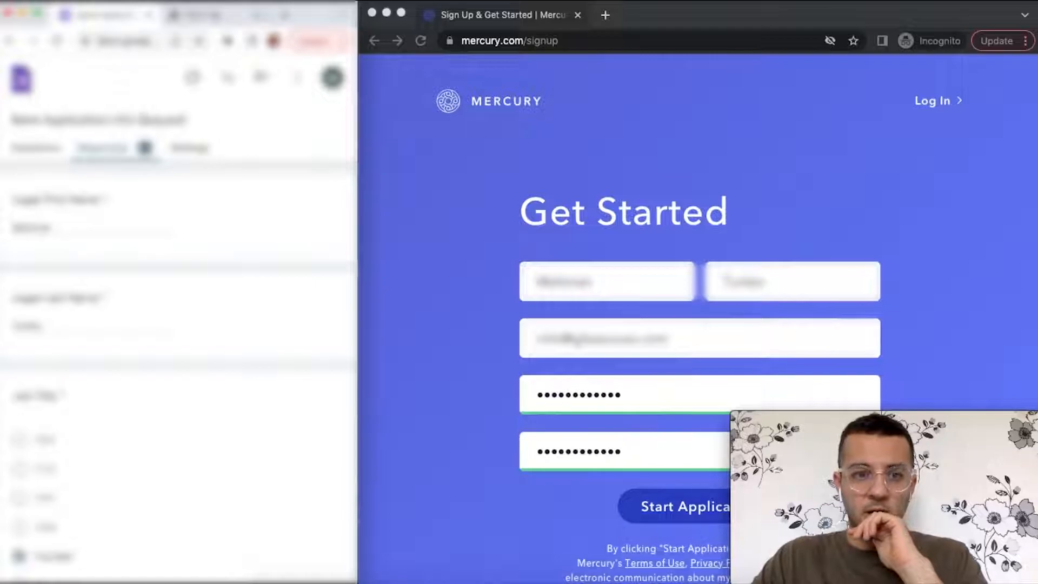
scroll(649, 296, "down", 1)
left_click(685, 447)
left_click(685, 446)
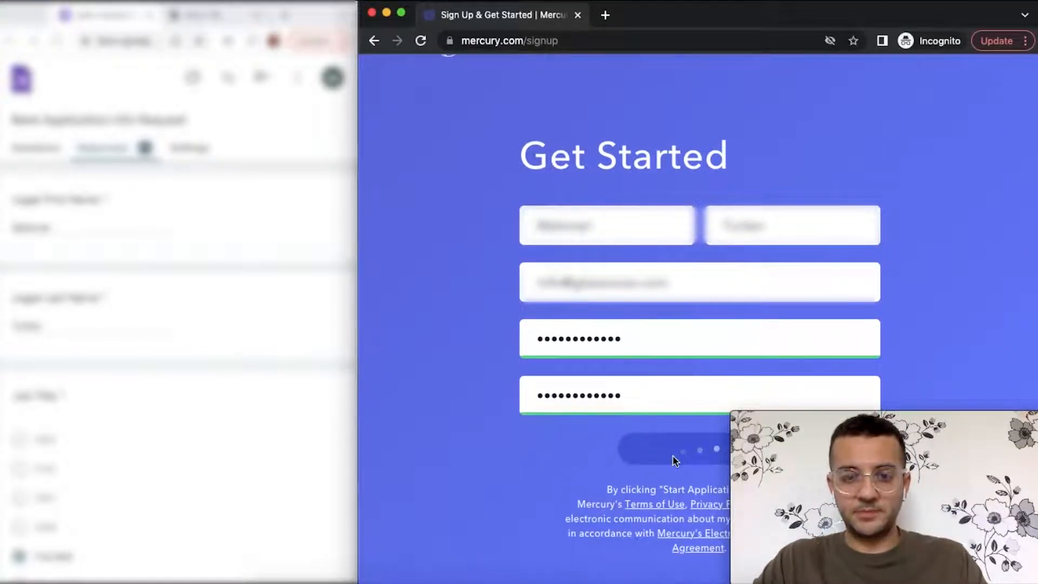
scroll(253, 316, "up", 6)
scroll(253, 316, "up", 10)
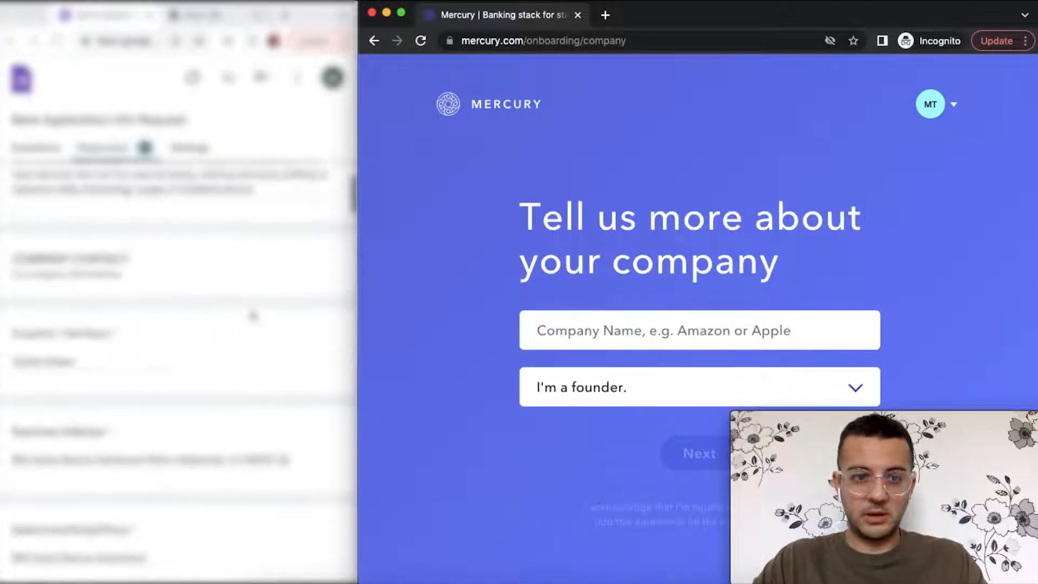
- Paste the company name, keep 'I'm a founder.' as the role, and accept the suggested callsign
scroll(253, 317, "up", 10)
scroll(253, 316, "up", 5)
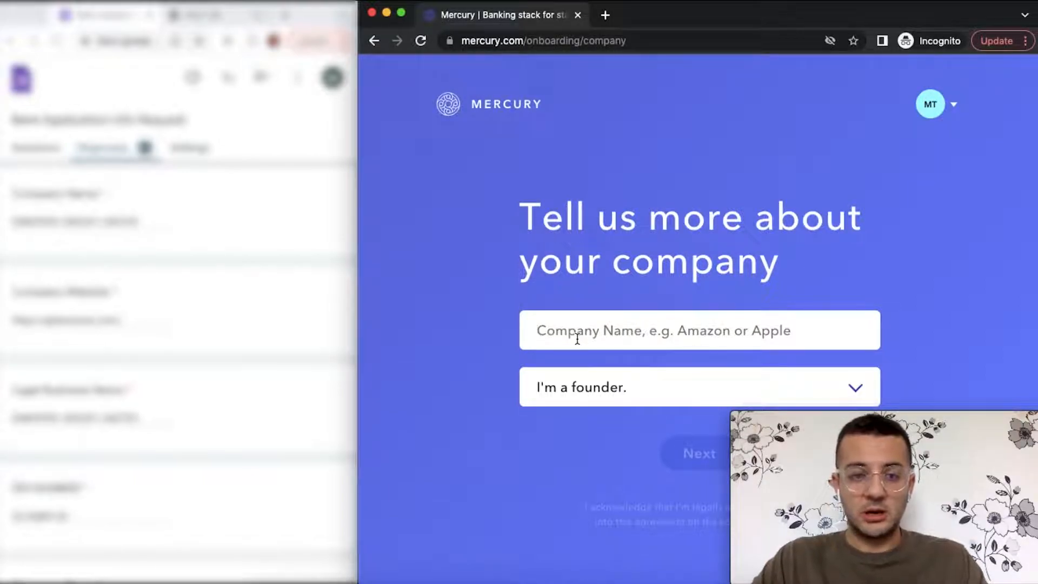
key("ctrl+v")
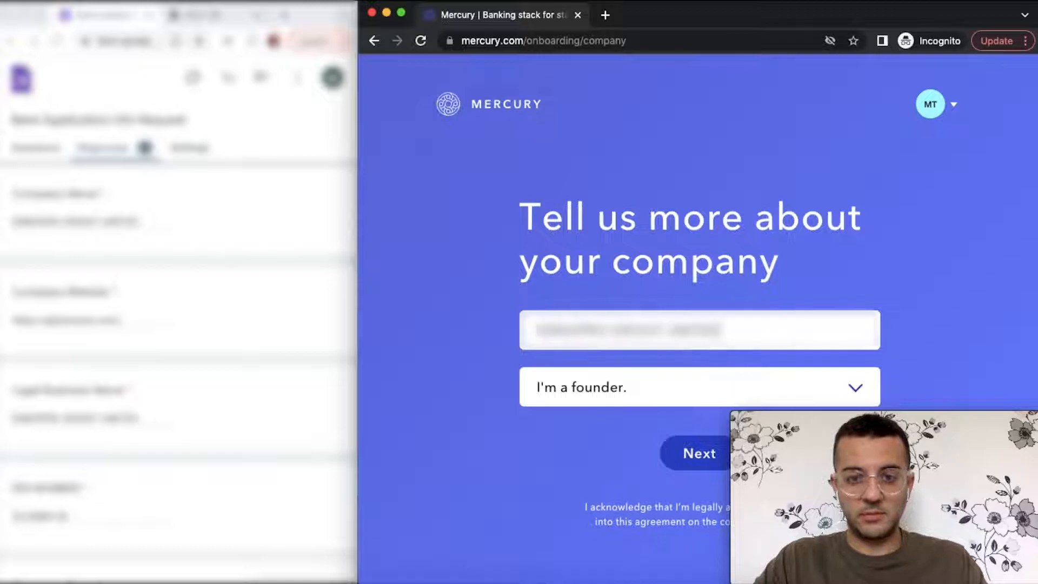
left_click(603, 390)
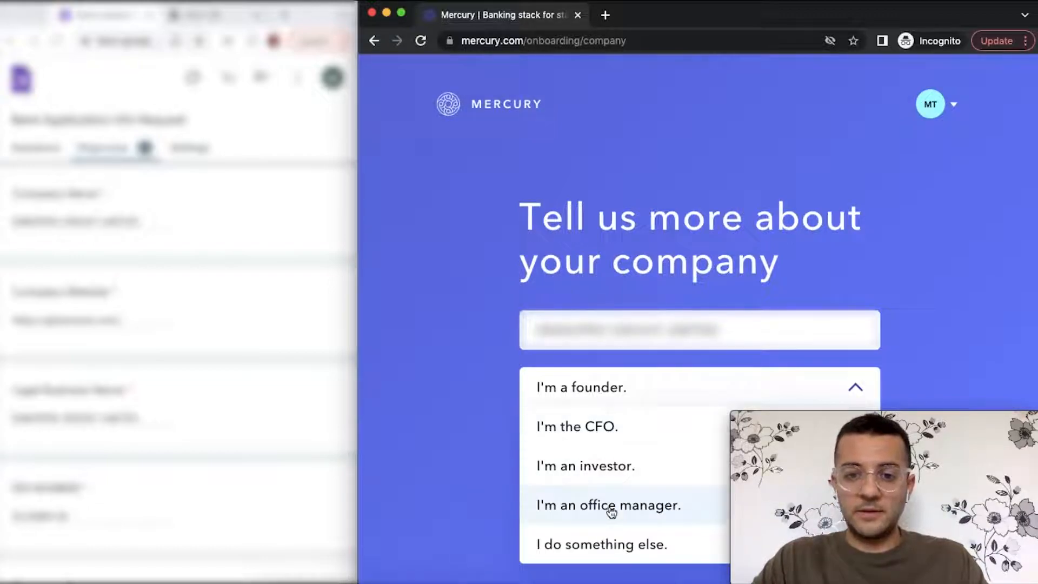
scroll(611, 505, "down", 1)
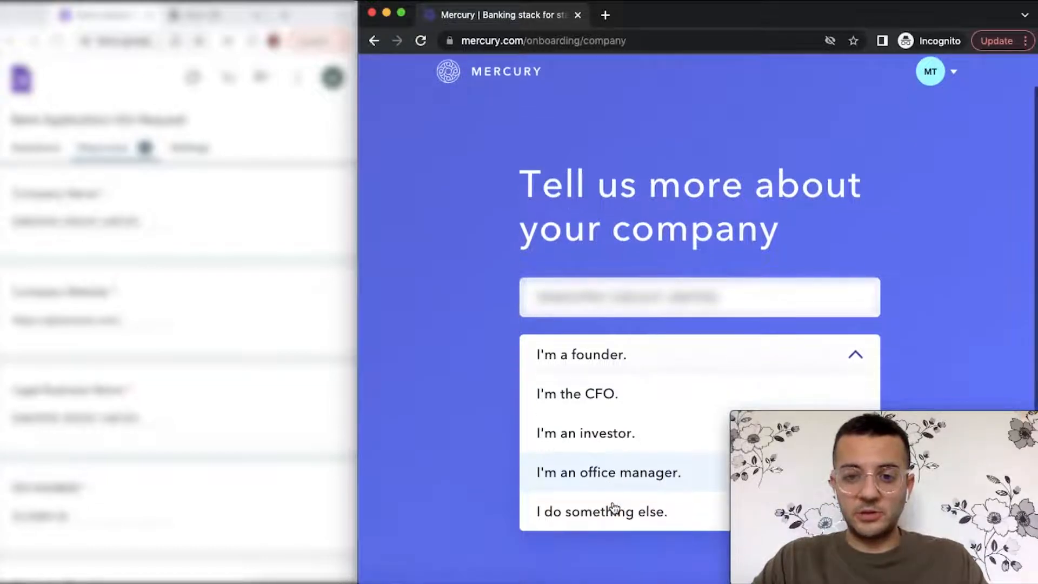
left_click(652, 373)
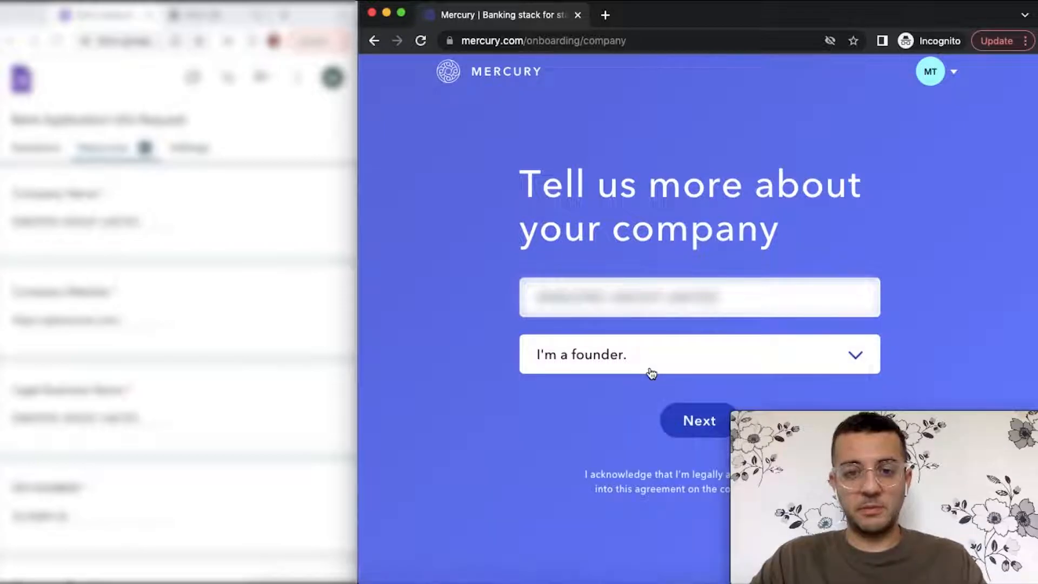
left_click(686, 419)
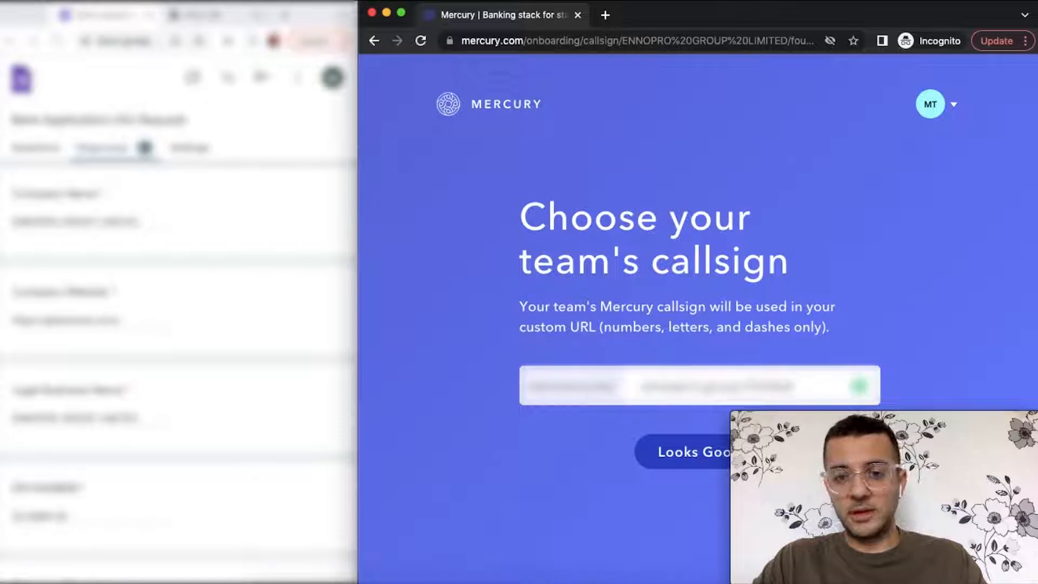
left_click(701, 454)
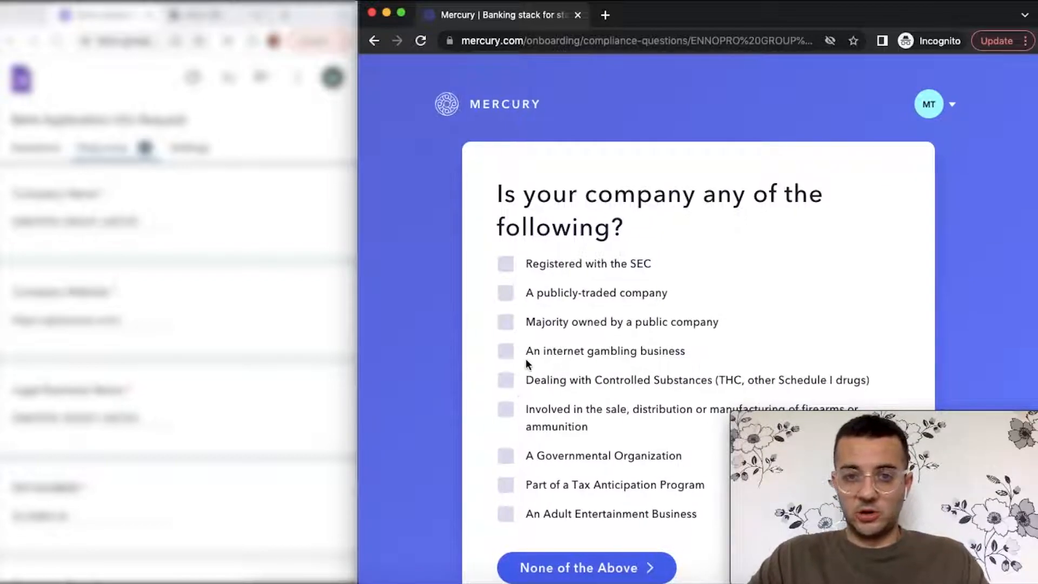
- Choose None of the Above on the compliance checklist and accept the PATRIOT Act disclosure with Ok, Let's Go
scroll(525, 358, "down", 1)
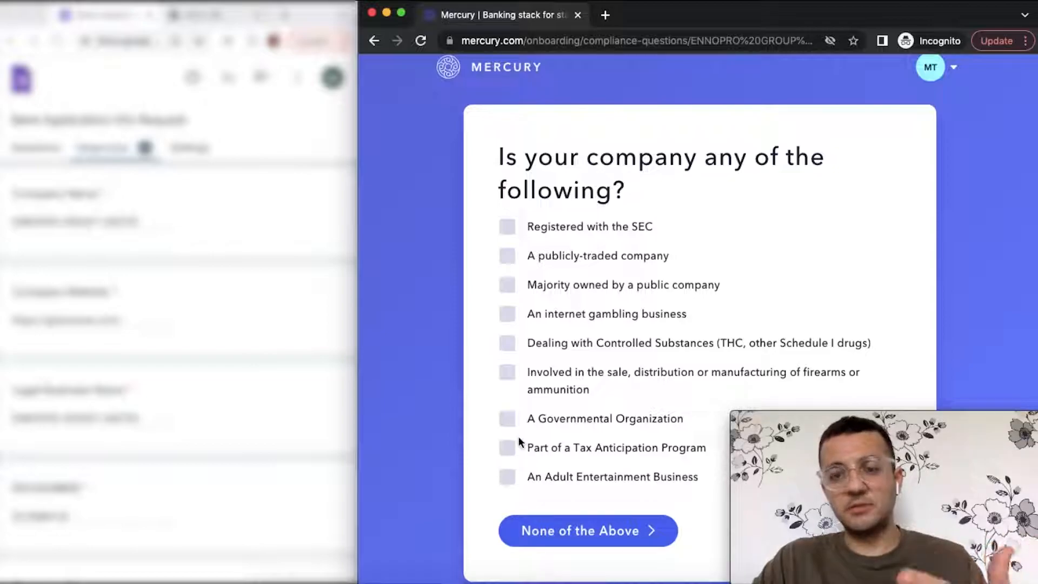
left_click(585, 533)
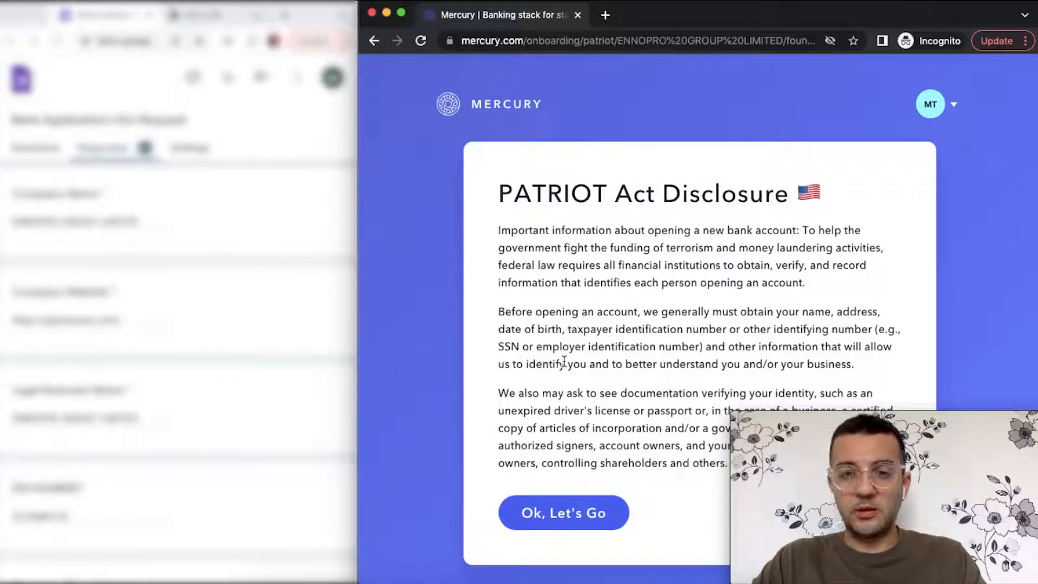
left_click_drag(536, 346, 700, 347)
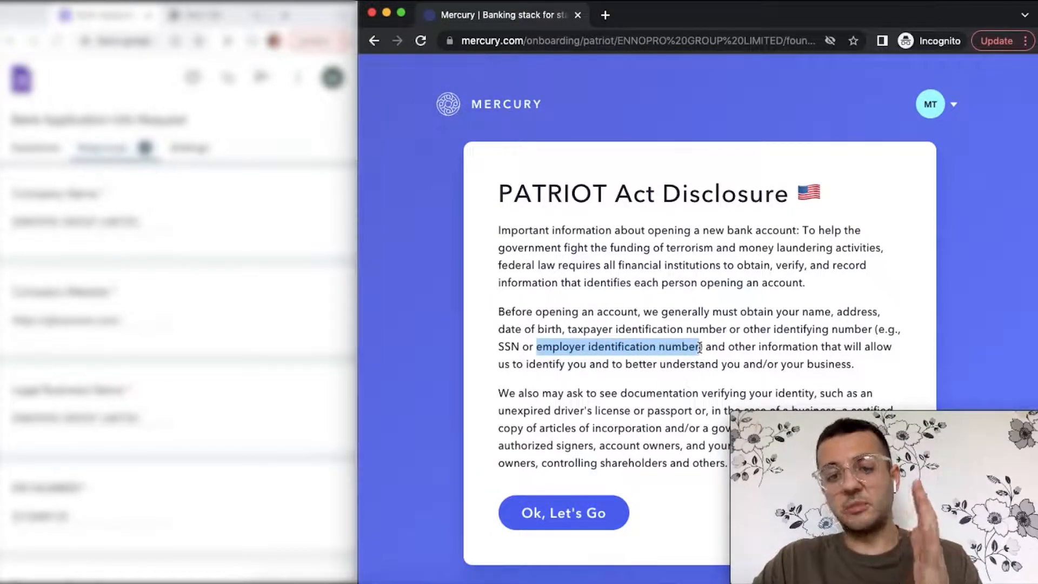
left_click(748, 305)
left_click(575, 509)
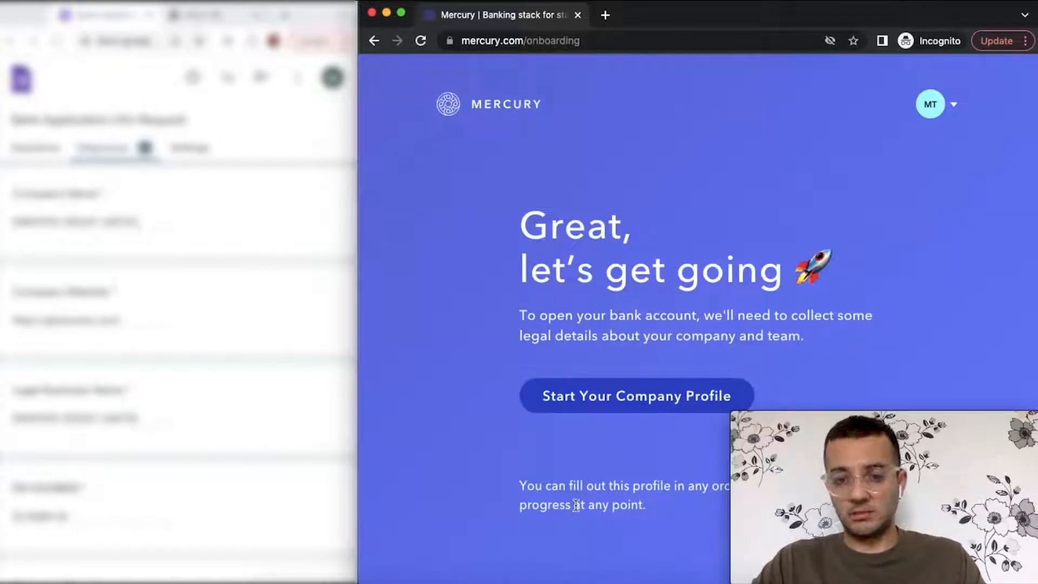
- Start the company profile and copy the company name into the Legal Business Name field
left_click(653, 395)
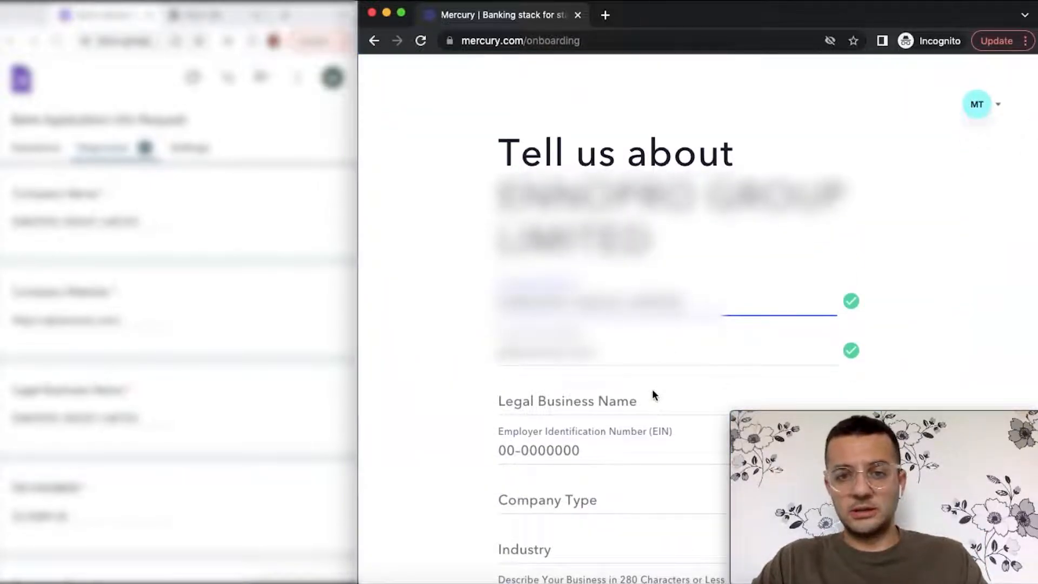
scroll(652, 392, "down", 1)
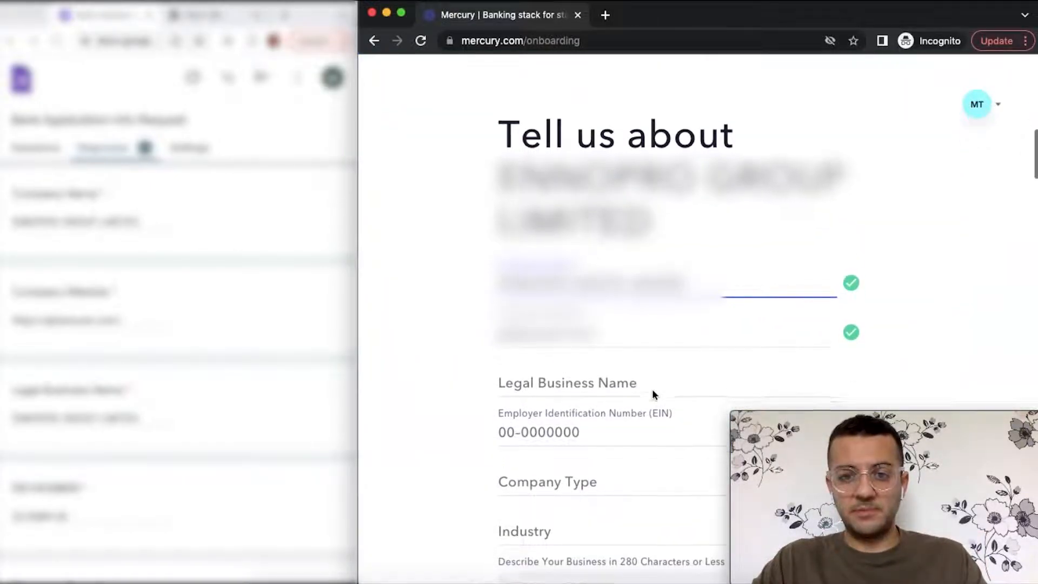
triple_click(687, 278)
key("super+c")
left_click(627, 373)
key("super+v")
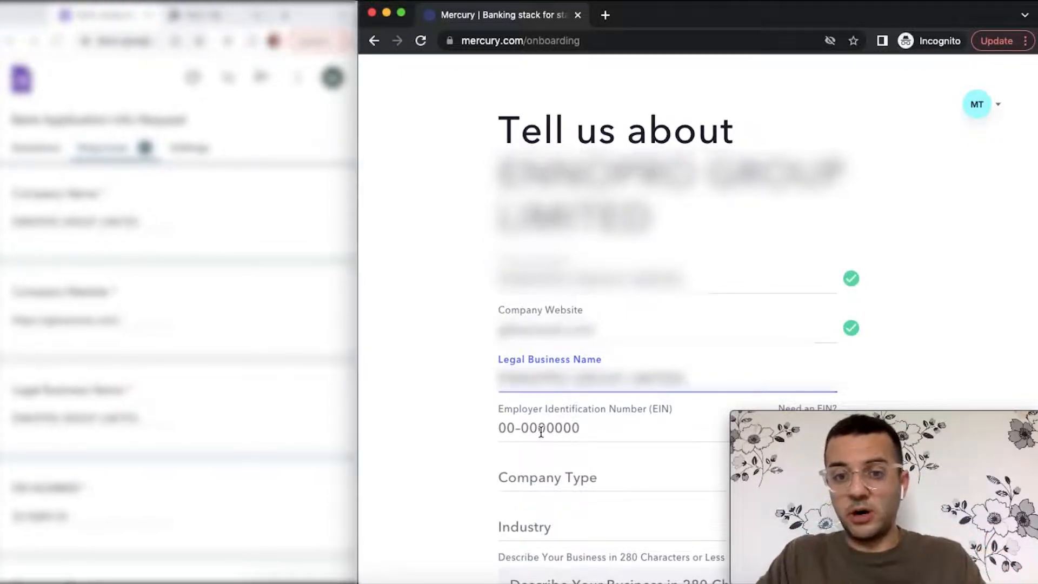
- Copy the EIN from the response form and paste it into the EIN field
scroll(209, 406, "down", 3)
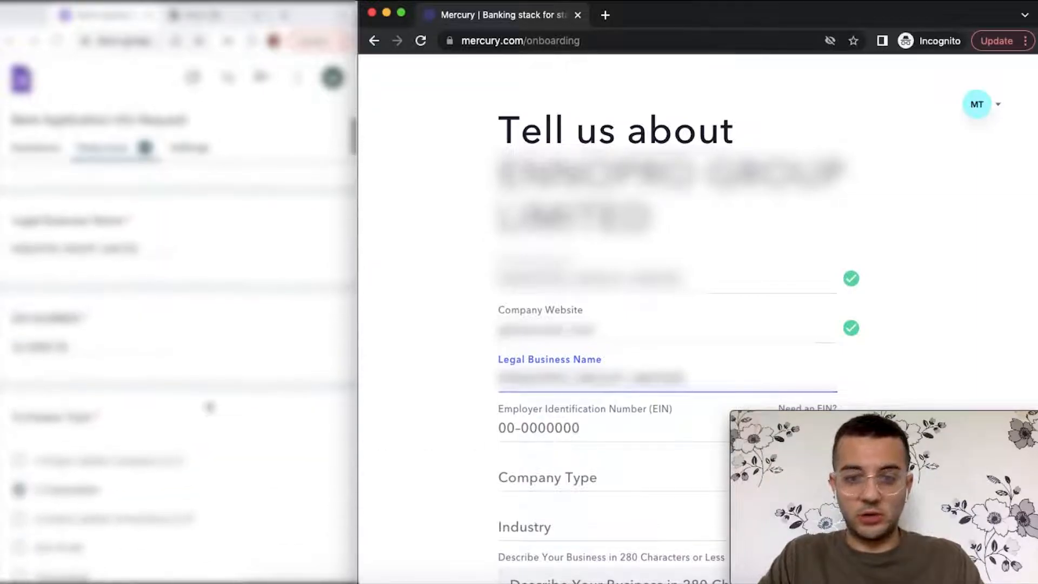
left_click_drag(98, 351, 3, 359)
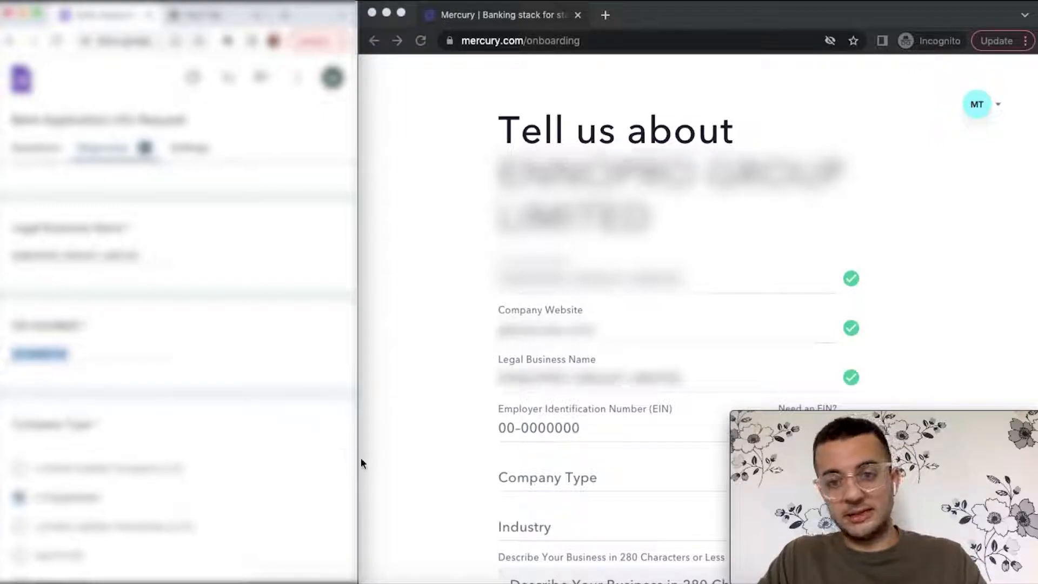
left_click(524, 418)
left_click(533, 427)
key("super+v")
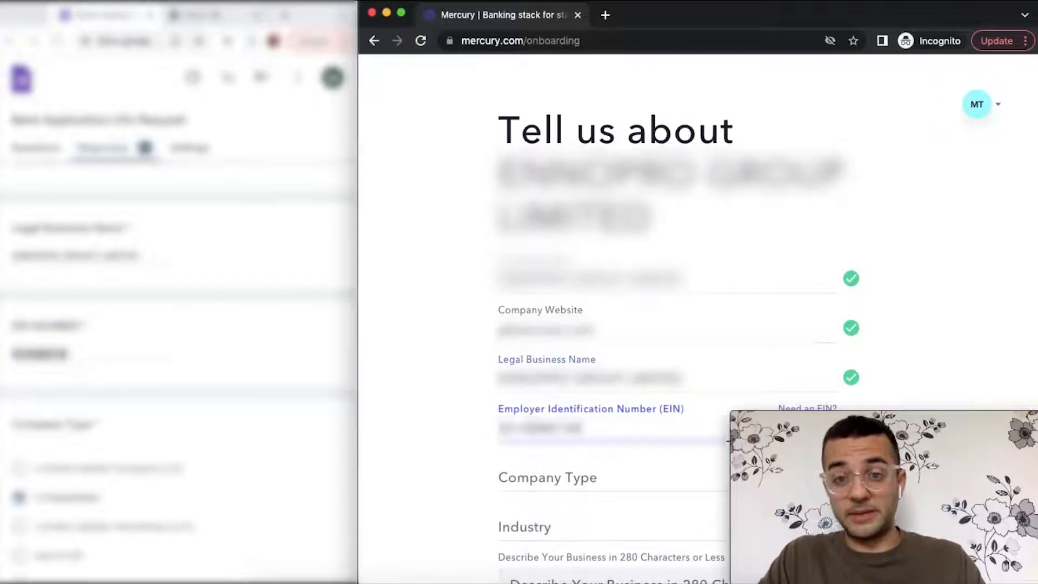
- Set Company Type to C Corporation
scroll(476, 455, "down", 1)
scroll(476, 455, "down", 3)
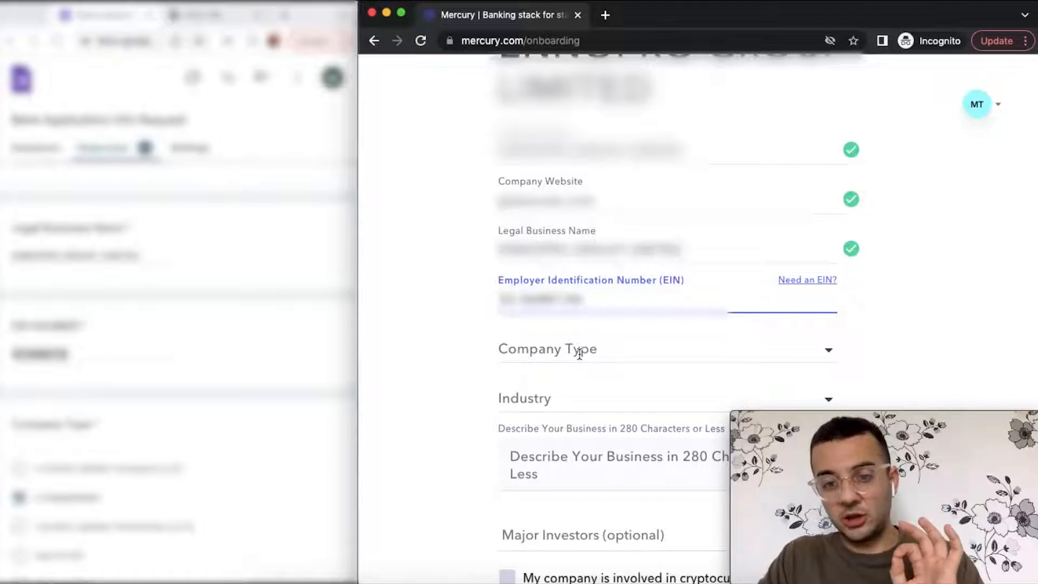
left_click(578, 352)
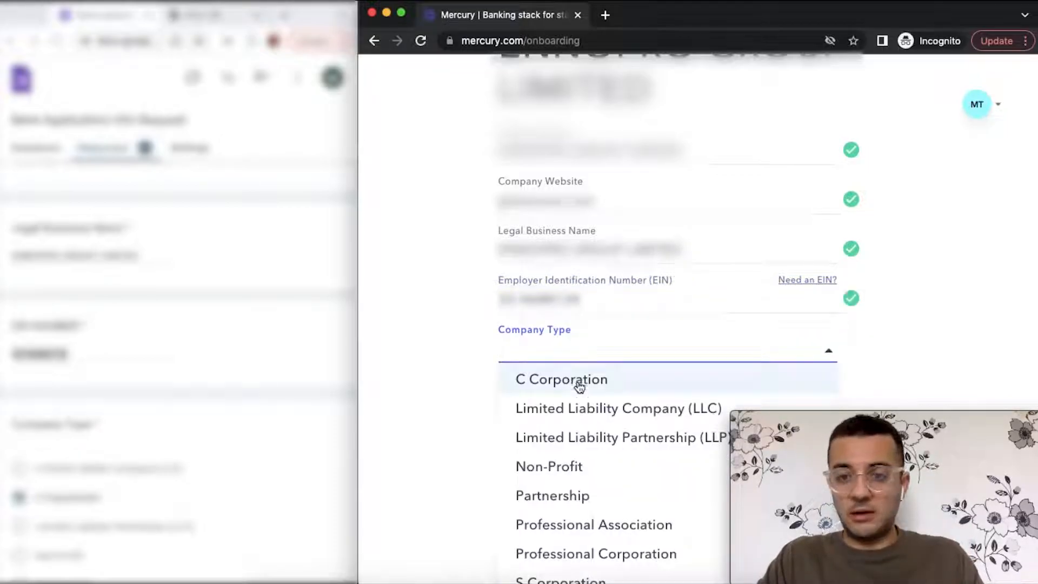
scroll(583, 492, "down", 2)
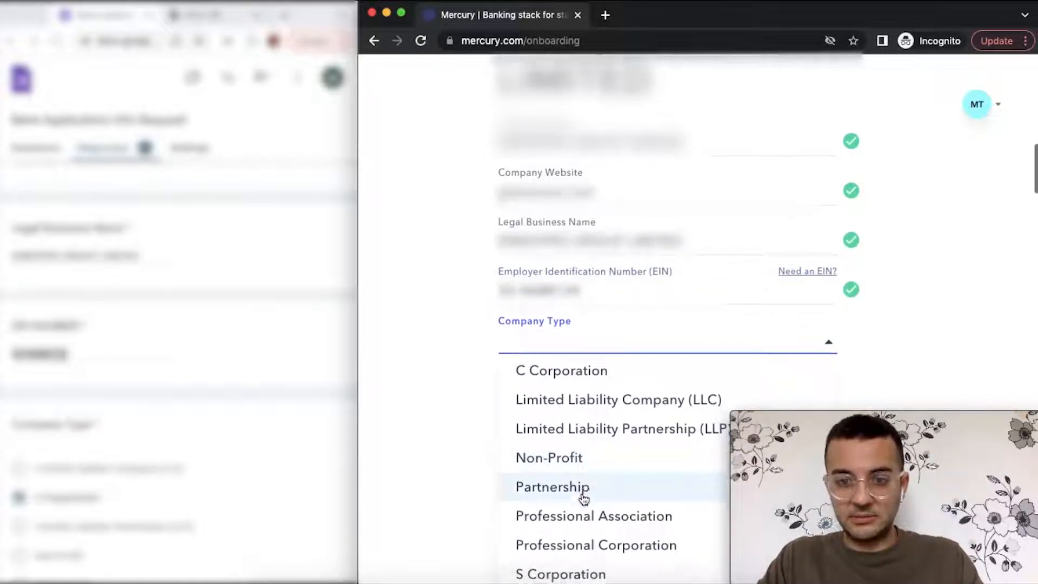
scroll(584, 498, "down", 1)
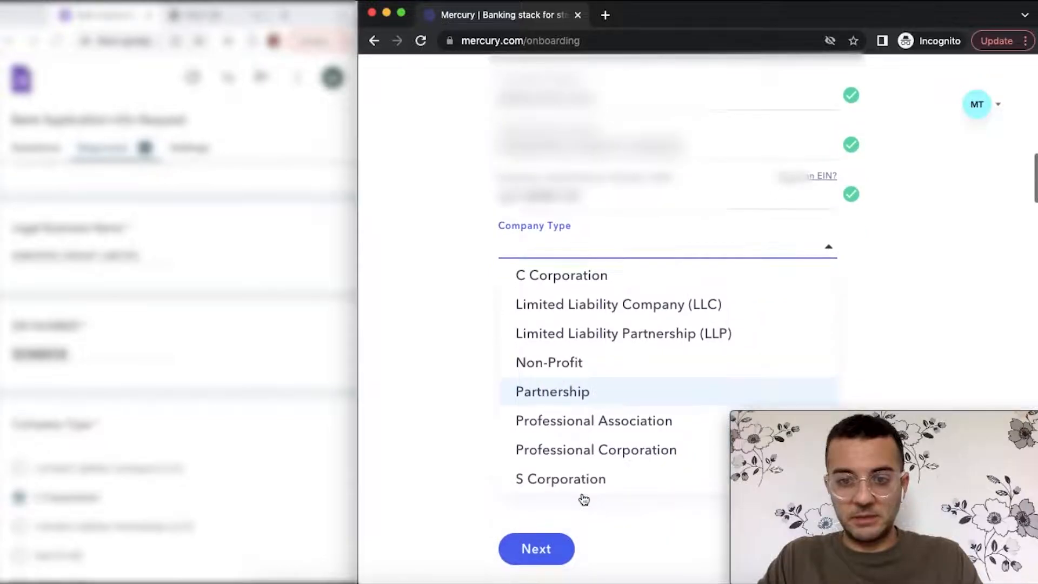
left_click(611, 278)
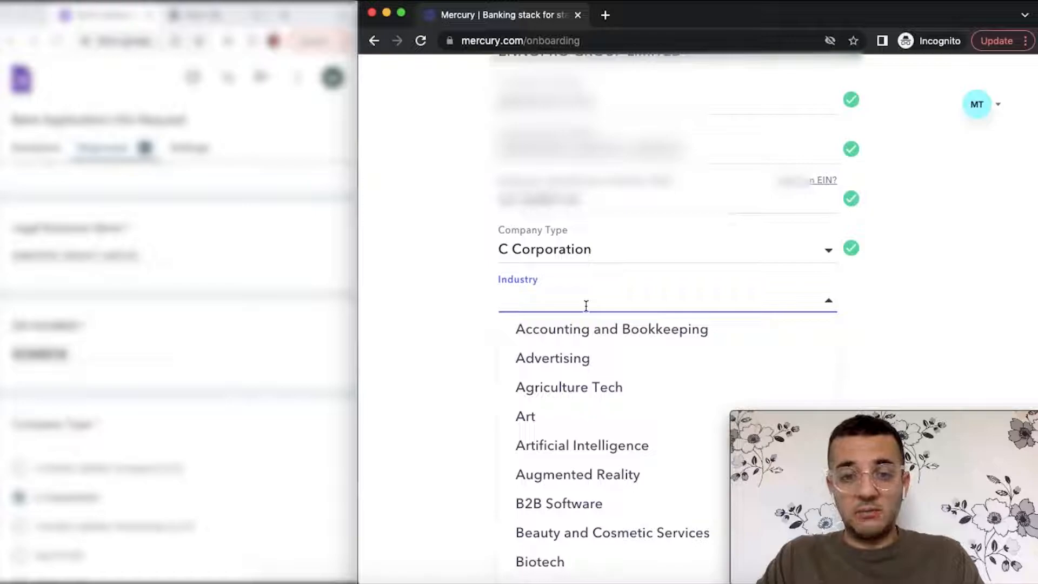
- Scroll the Industry dropdown and pick Healthcare Tech
scroll(557, 452, "down", 2)
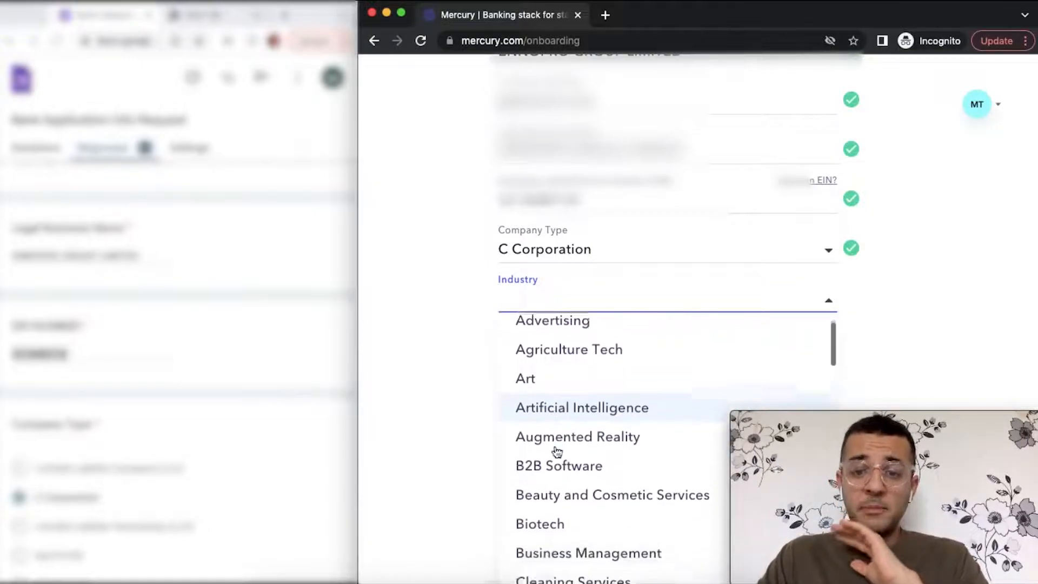
scroll(557, 451, "down", 4)
scroll(556, 452, "down", 1)
scroll(142, 410, "up", 1)
scroll(142, 410, "down", 8)
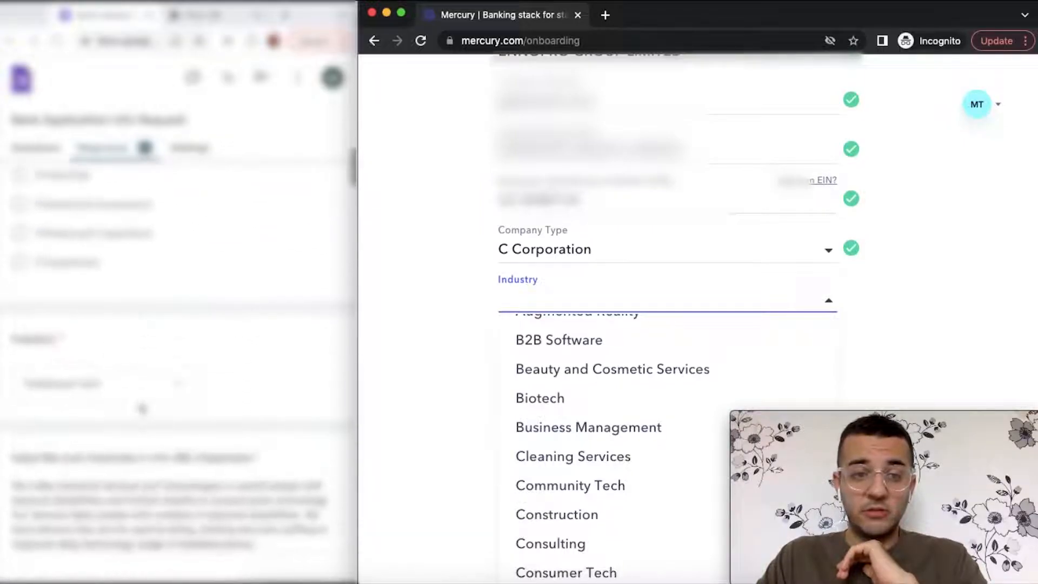
scroll(142, 409, "down", 1)
scroll(626, 427, "down", 4)
scroll(625, 427, "down", 11)
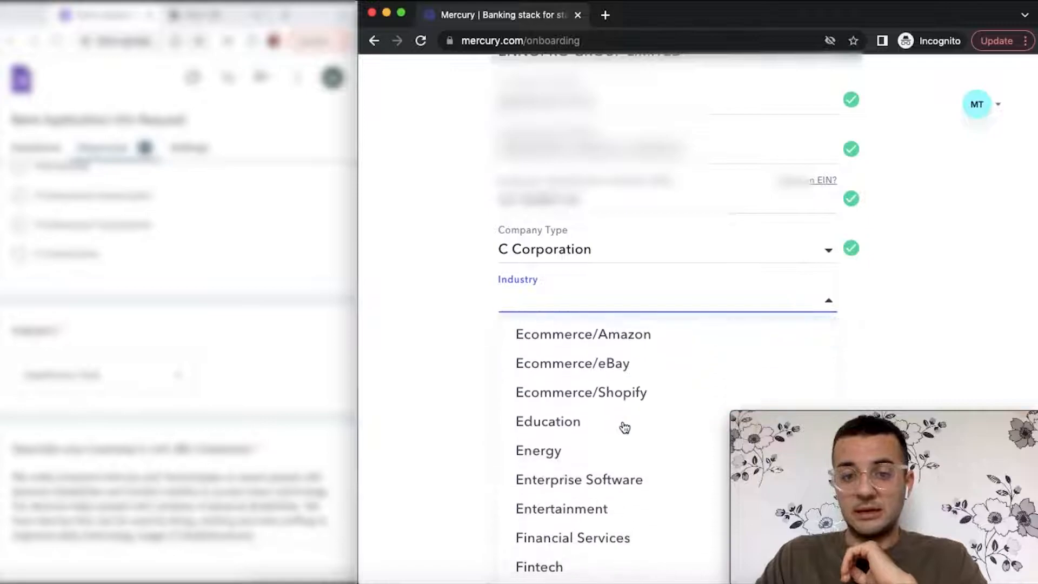
scroll(625, 428, "down", 6)
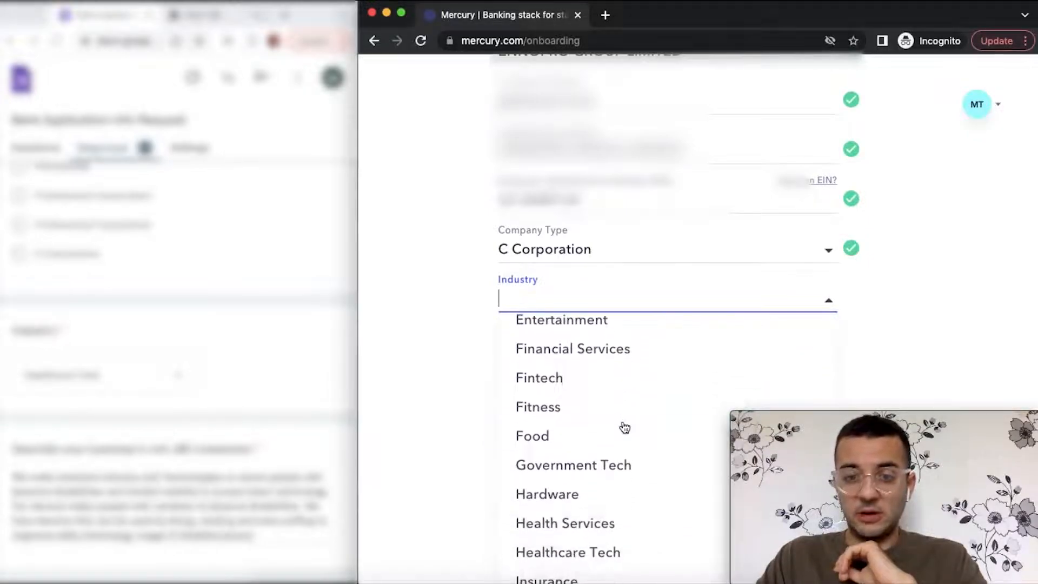
scroll(625, 427, "down", 5)
left_click(633, 407)
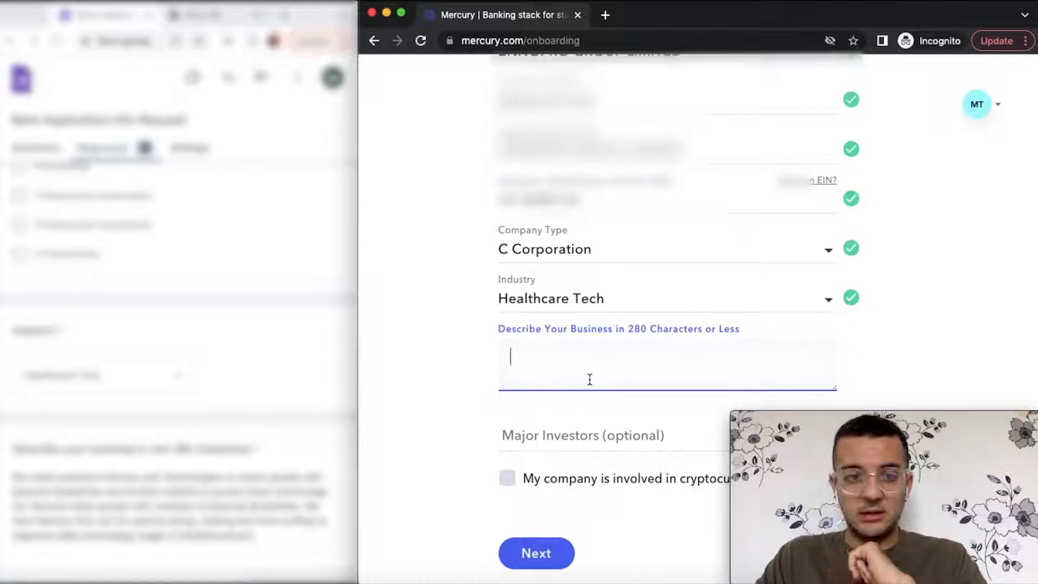
- Paste the response form's text about devices for people with disabilities into Describe Your Business
scroll(304, 412, "down", 1)
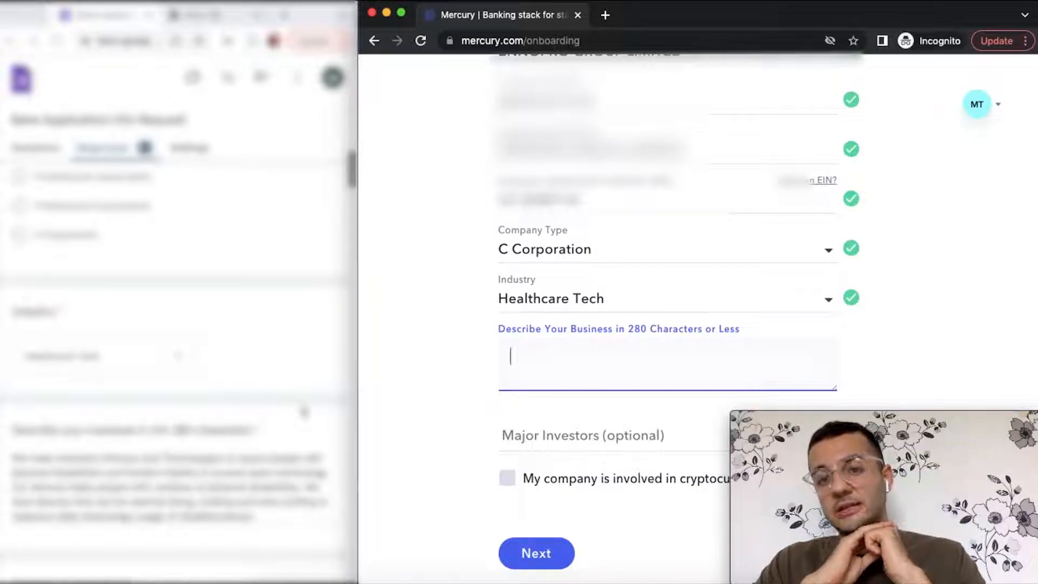
scroll(305, 412, "down", 2)
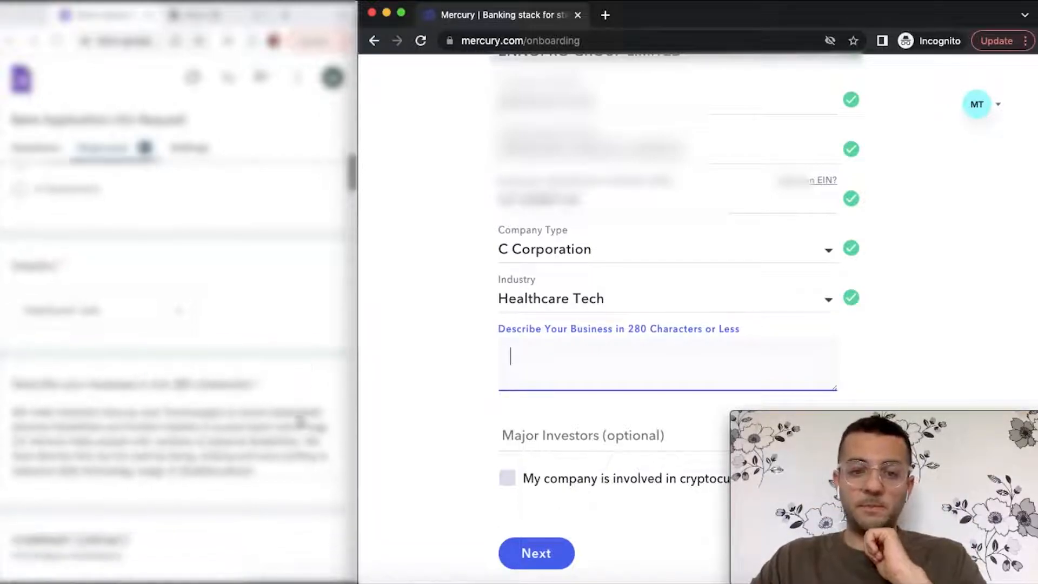
left_click(263, 470)
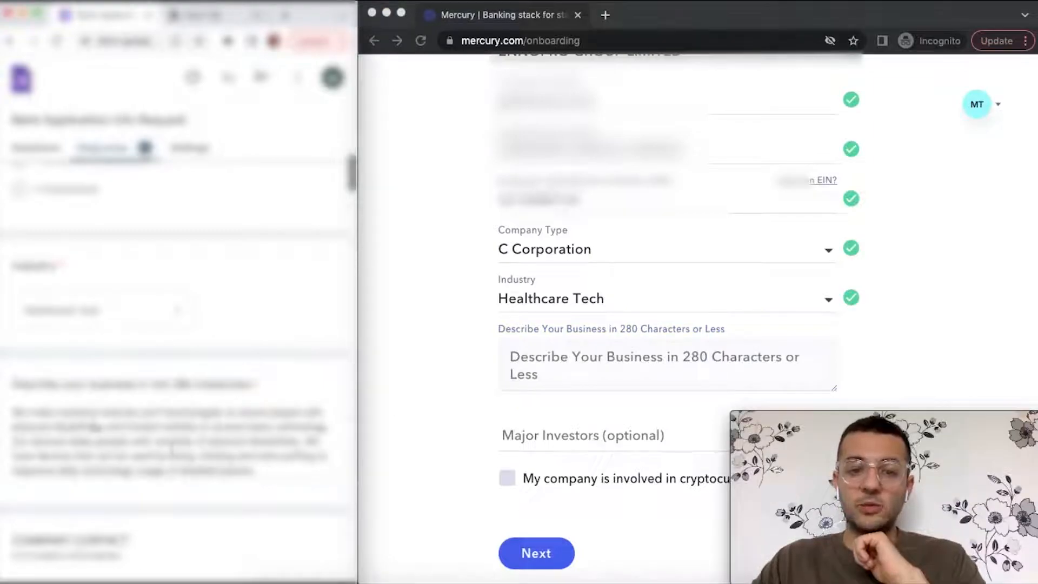
left_click_drag(254, 471, 8, 419)
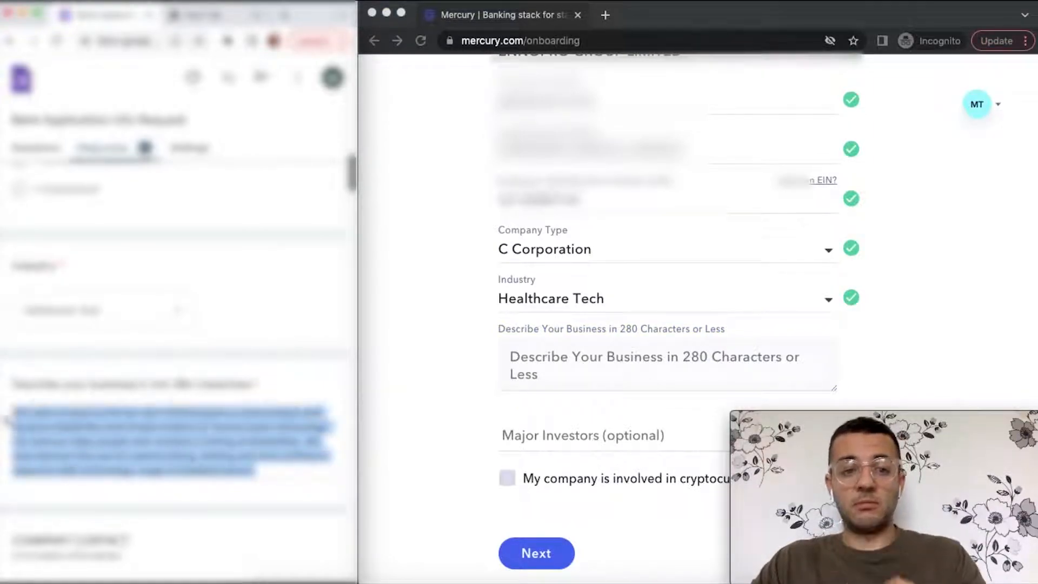
left_click(556, 350)
key("super+v")
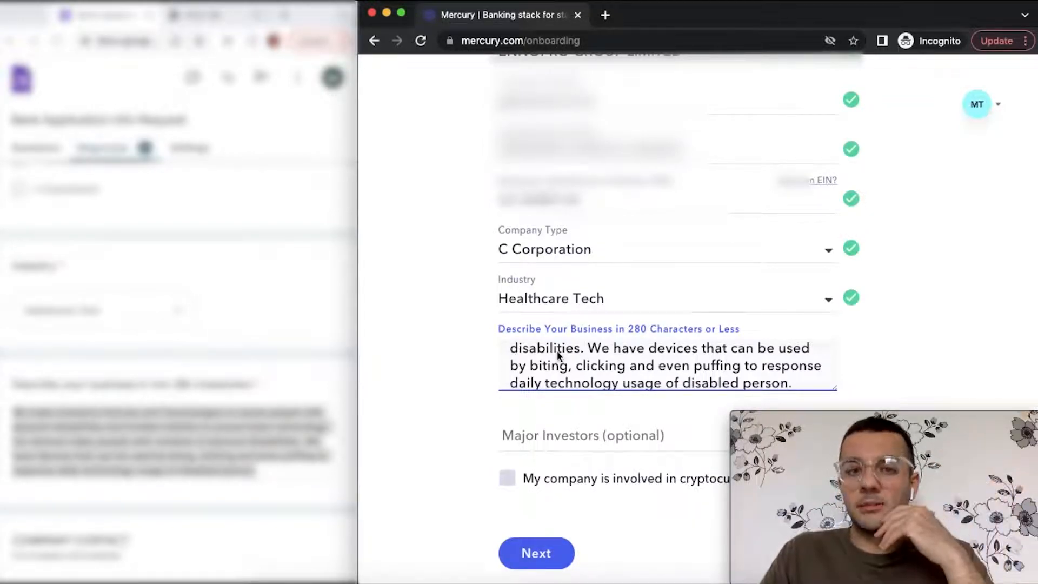
scroll(556, 352, "down", 1)
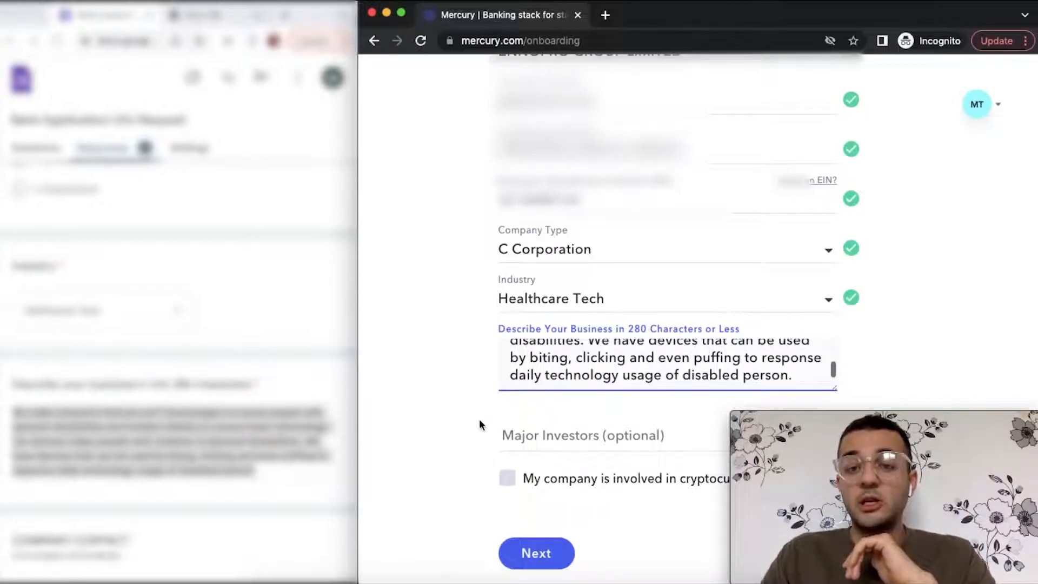
- Leave the cryptocurrency box unchecked and submit the business details with Next
scroll(478, 433, "down", 3)
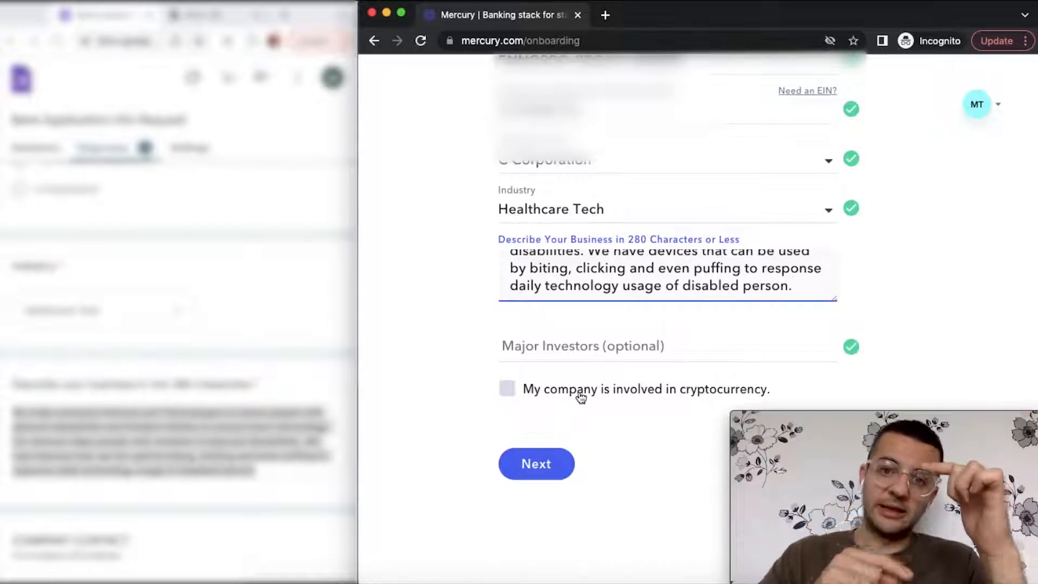
left_click(543, 466)
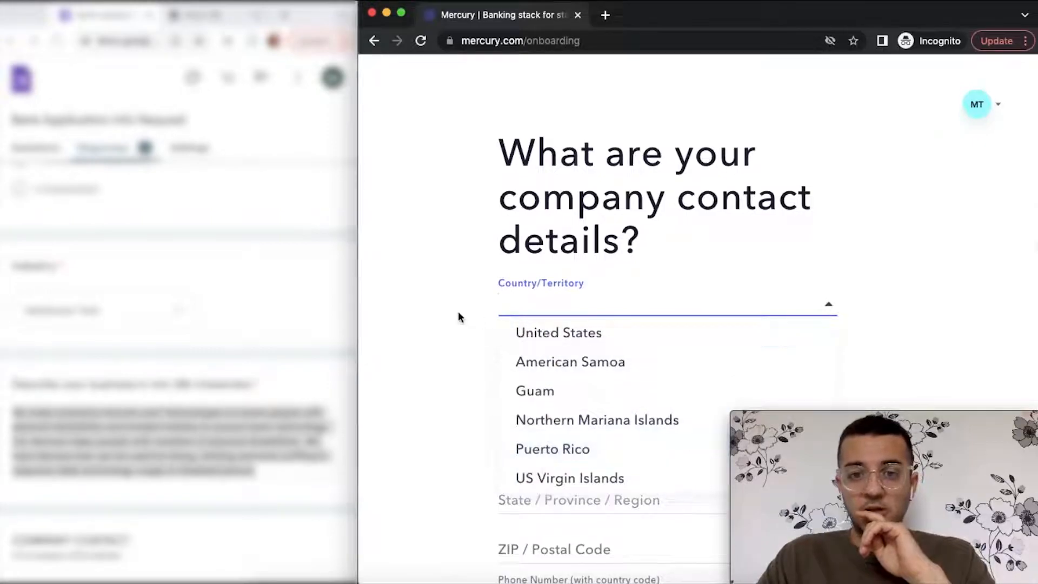
- Set Country/Territory to United States
left_click(535, 334)
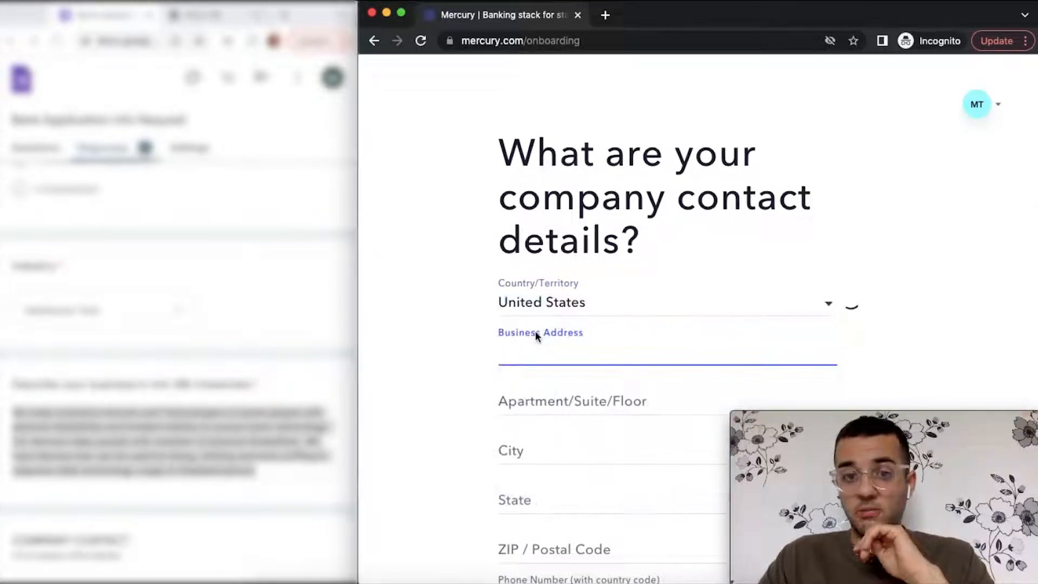
scroll(193, 469, "down", 3)
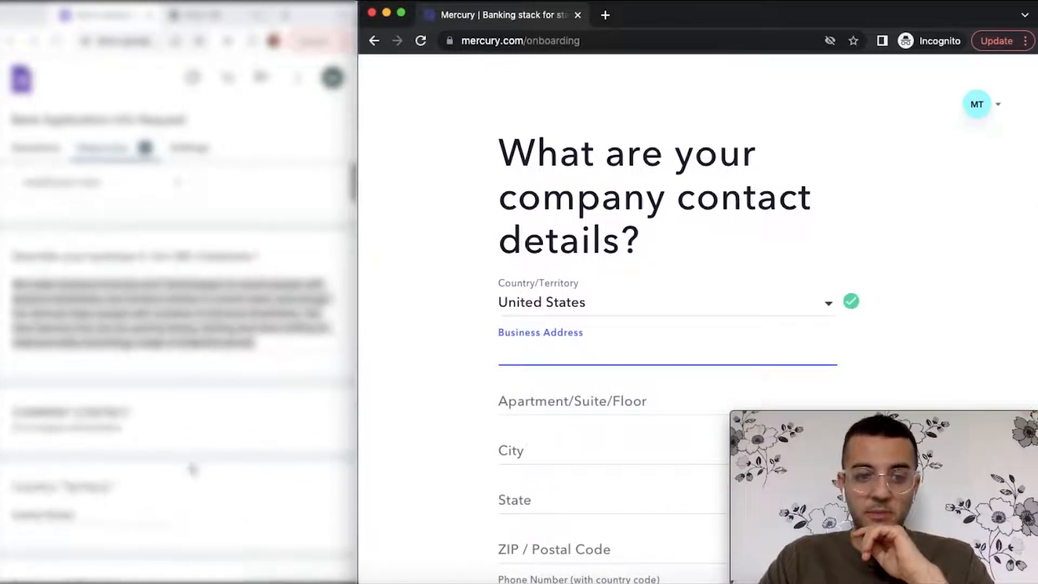
scroll(193, 469, "down", 4)
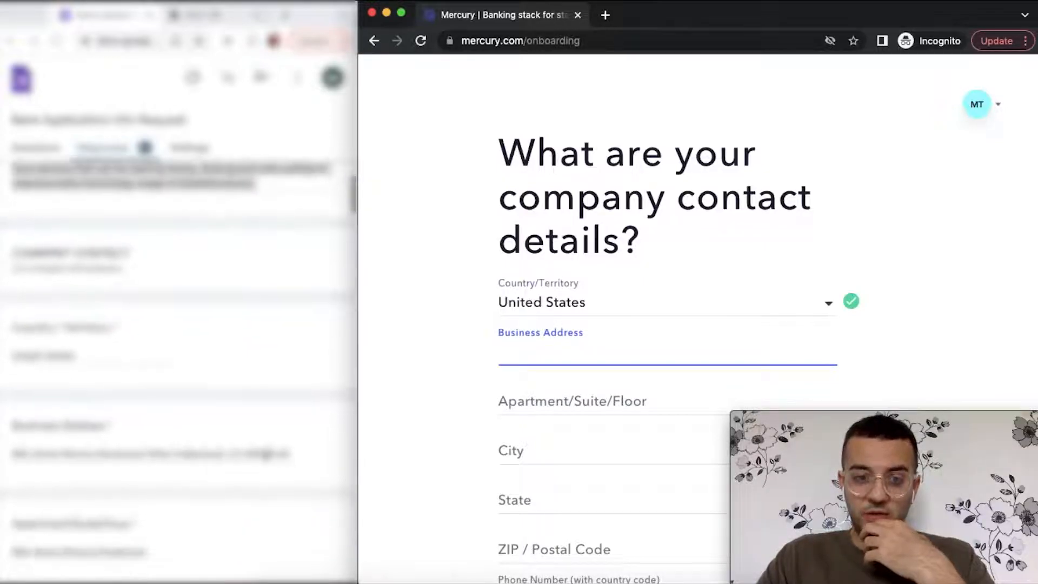
- Paste the business address and pick the first suggestion so city, state and ZIP fill in
triple_click(268, 455)
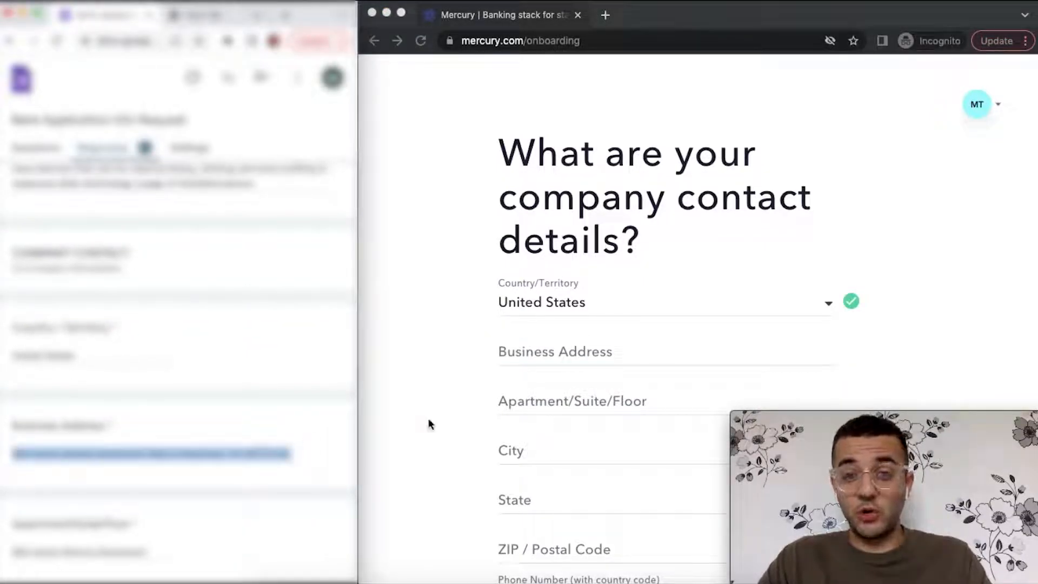
left_click(563, 358)
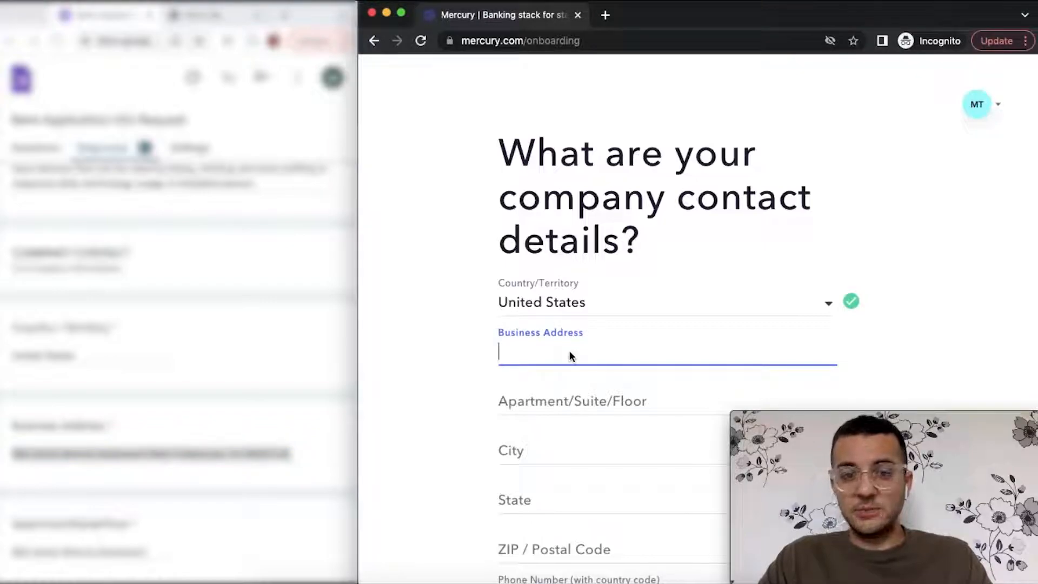
key("super+v")
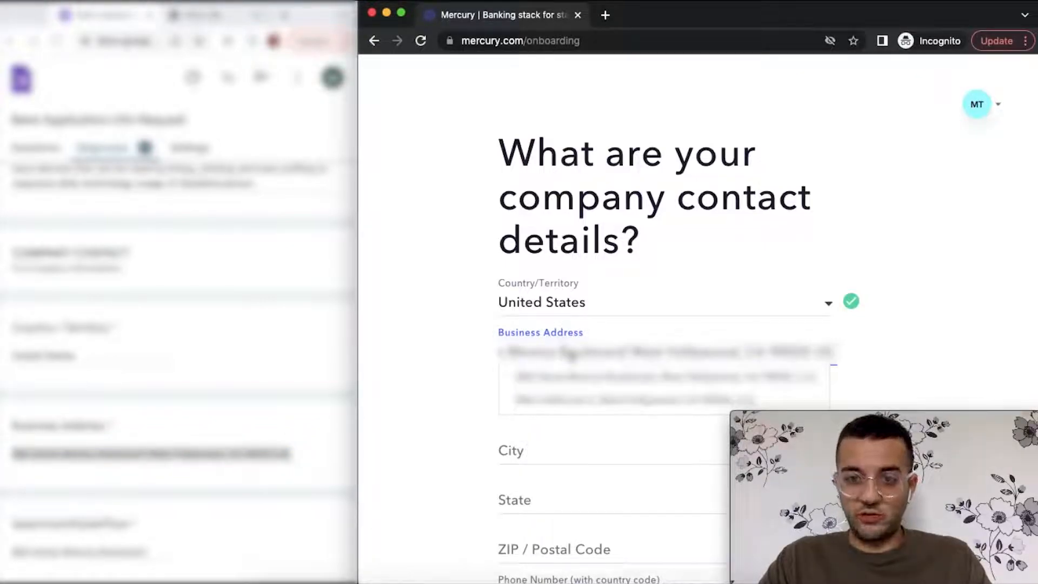
left_click(562, 373)
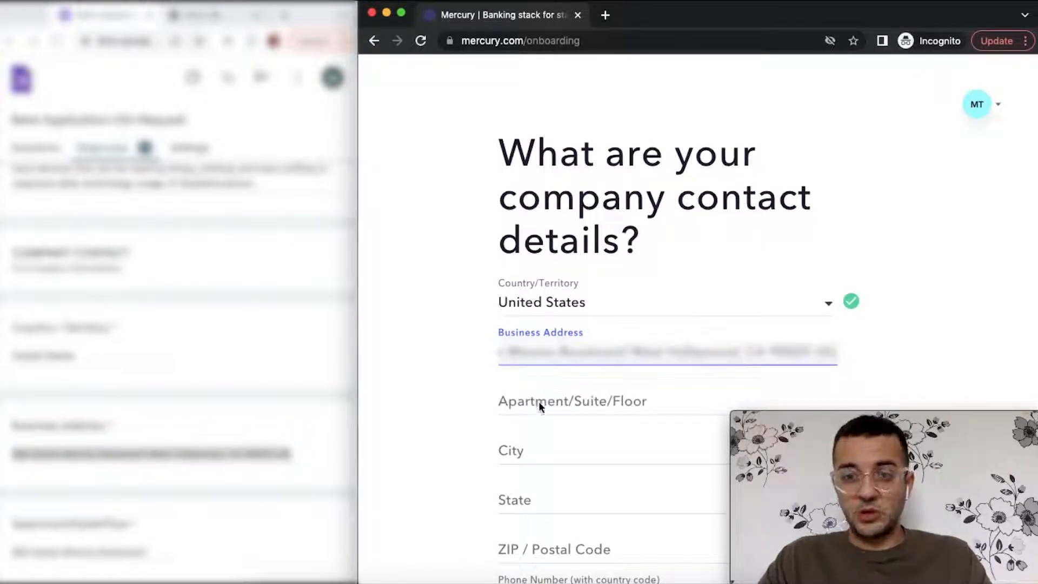
scroll(489, 422, "down", 3)
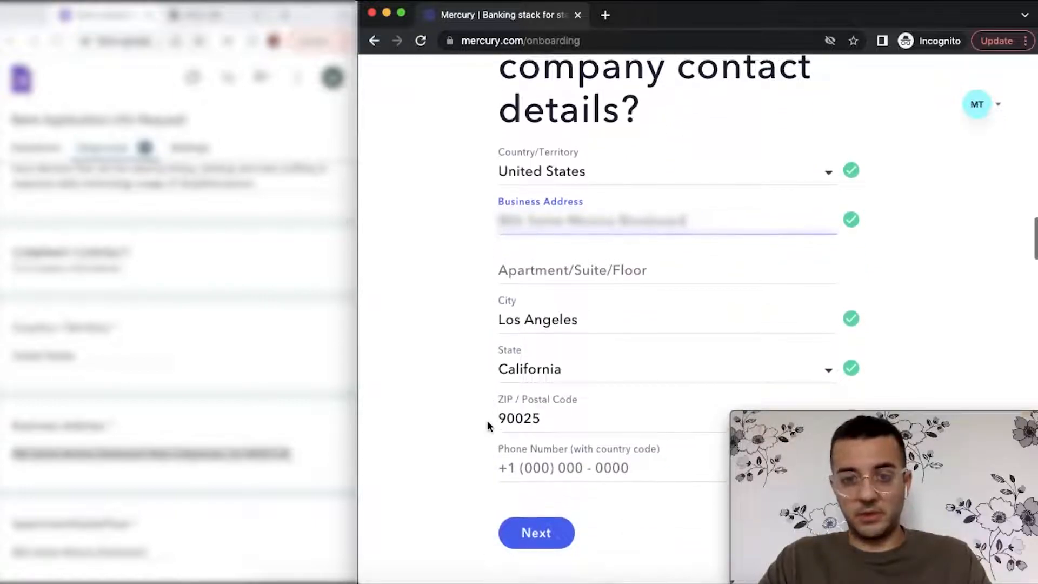
- Copy the company phone number from the reference form into Phone Number and submit the contact details
scroll(251, 429, "down", 4)
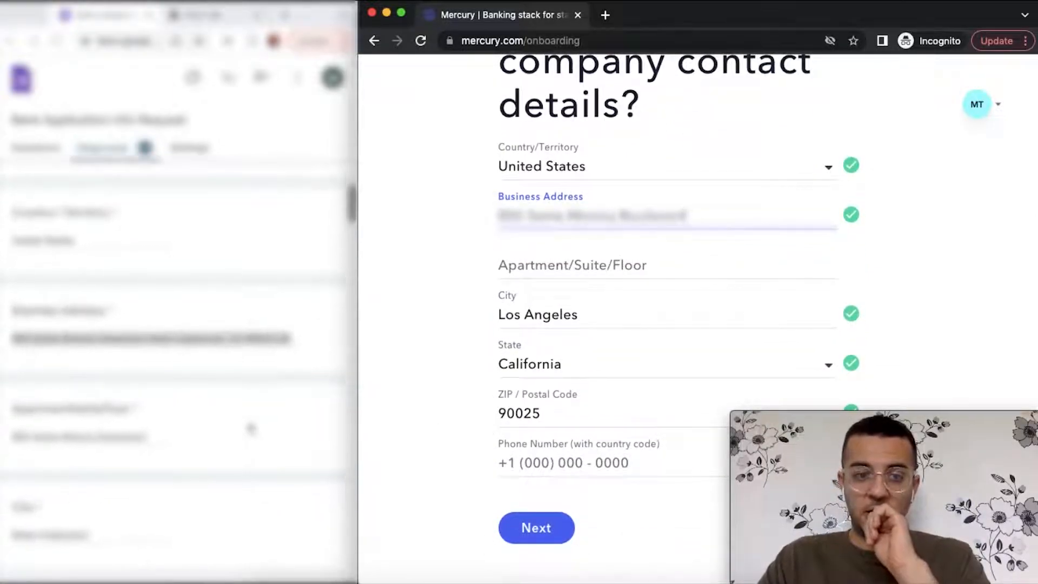
scroll(250, 428, "down", 2)
scroll(250, 428, "down", 3)
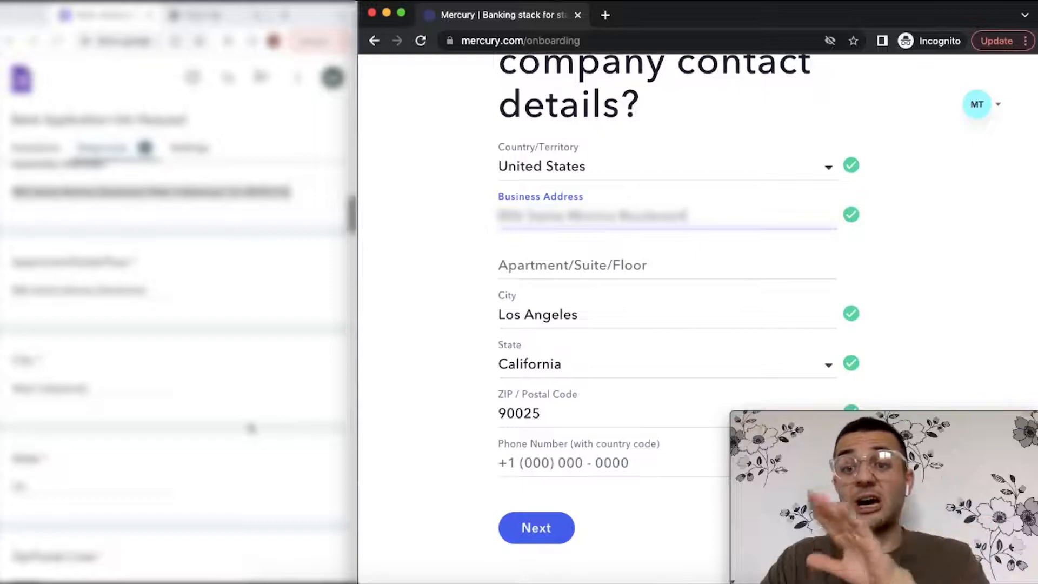
scroll(251, 428, "down", 2)
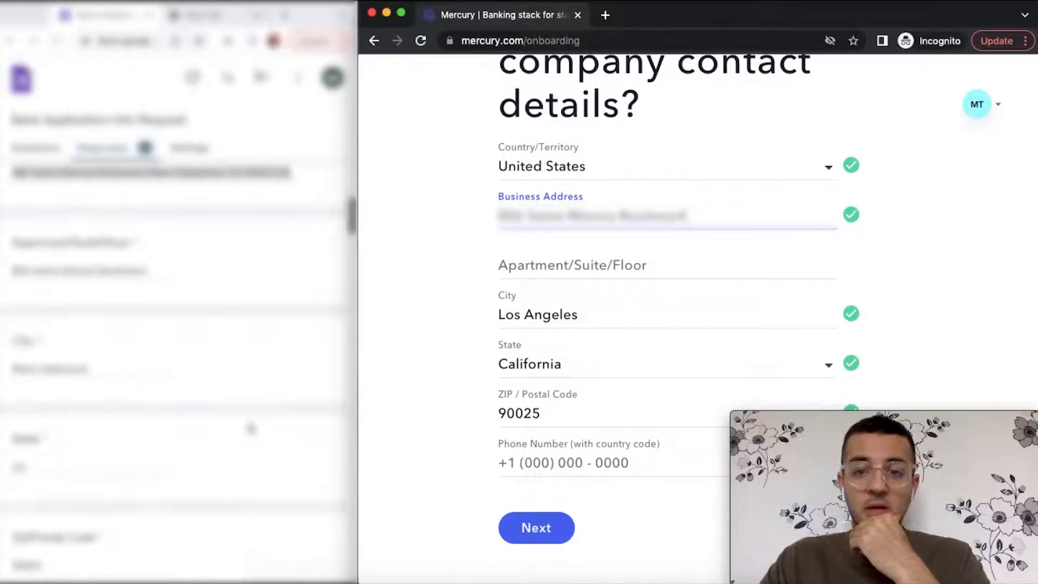
scroll(251, 428, "down", 10)
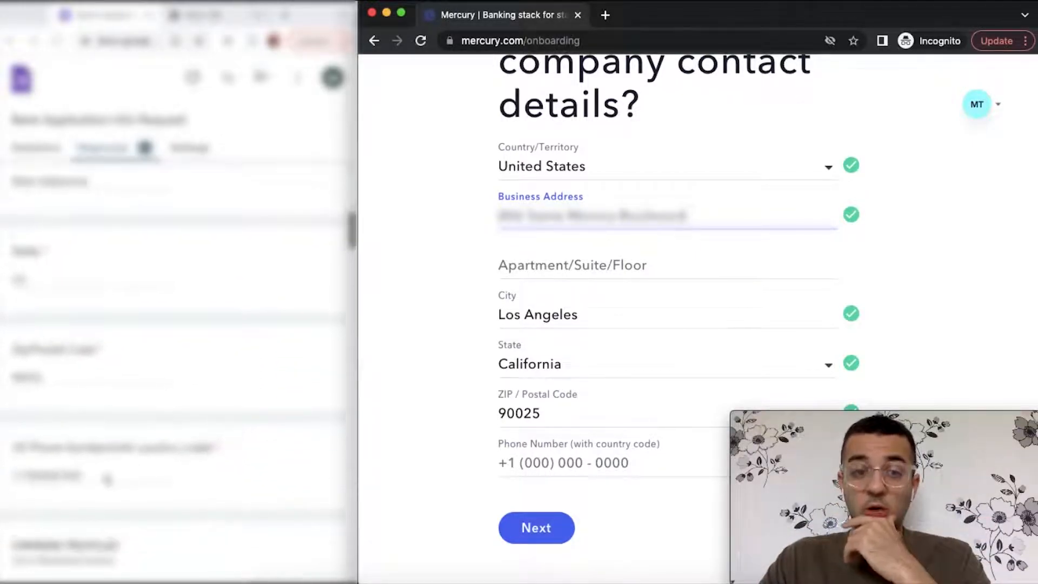
double_click(101, 479)
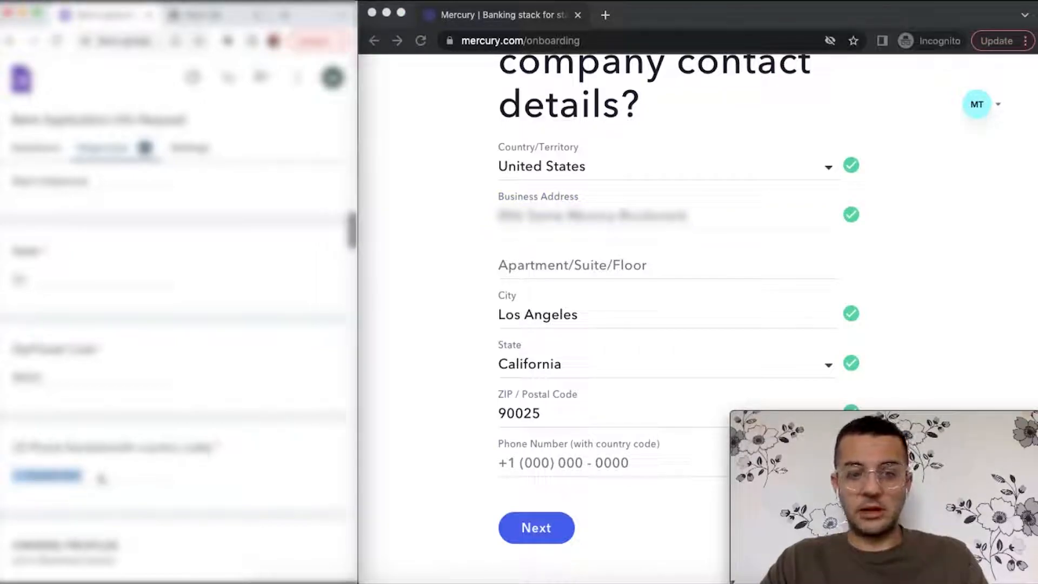
left_click(543, 471)
left_click(564, 463)
key("ctrl+v")
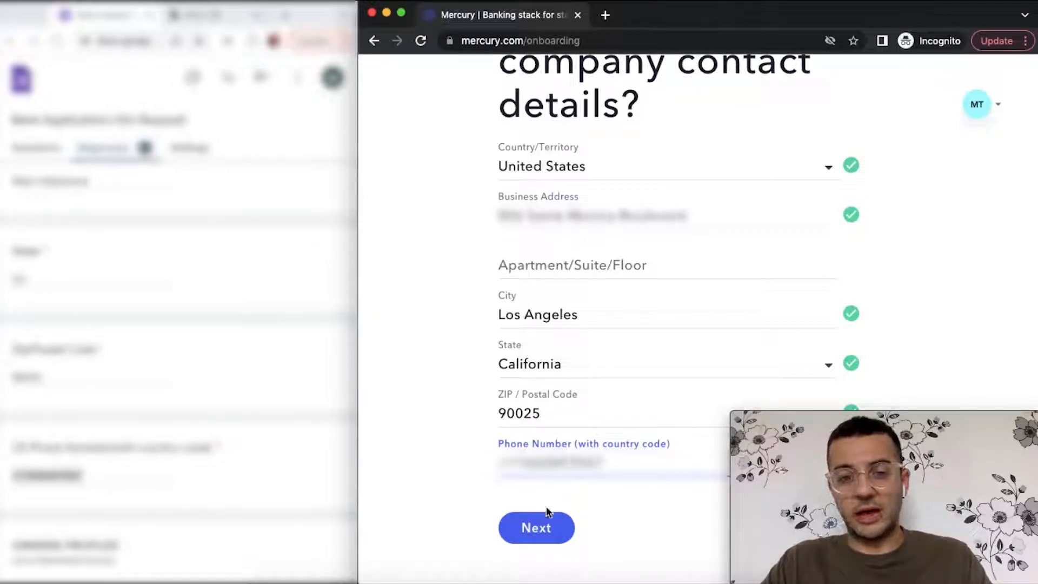
left_click(543, 527)
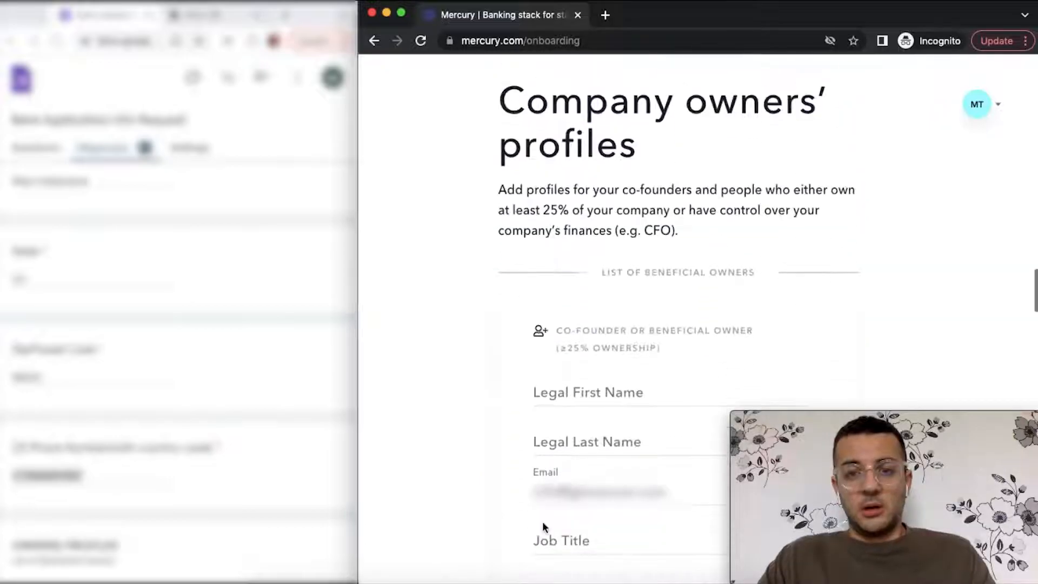
- Enter the first owner's legal first and last name
scroll(561, 424, "down", 1)
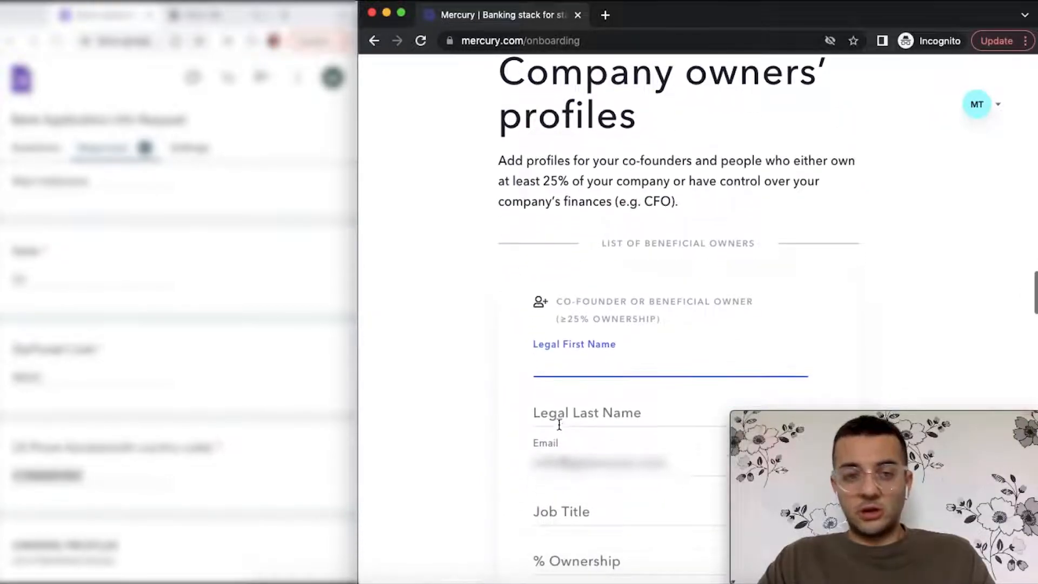
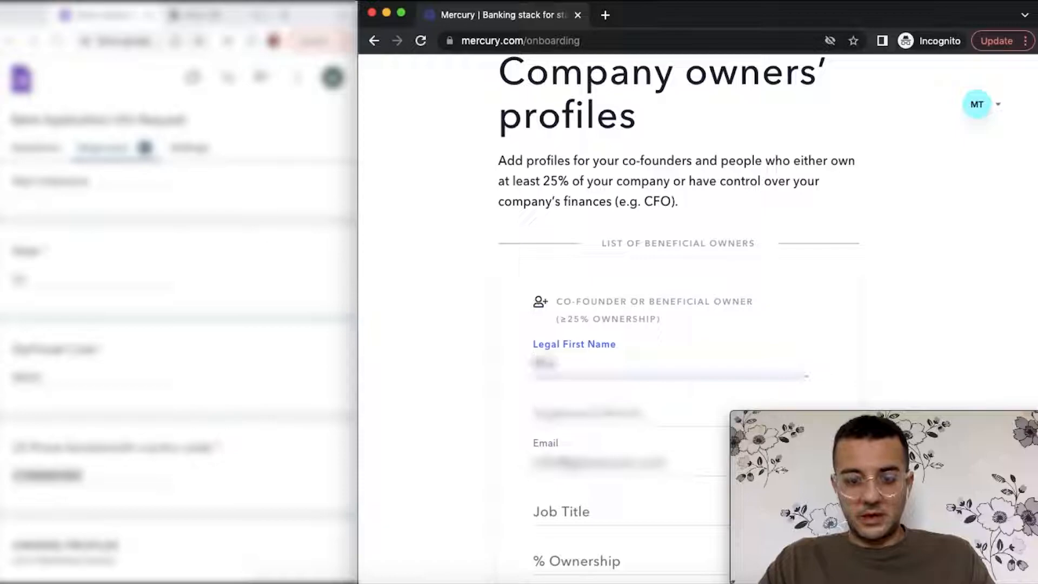
key("Tab")
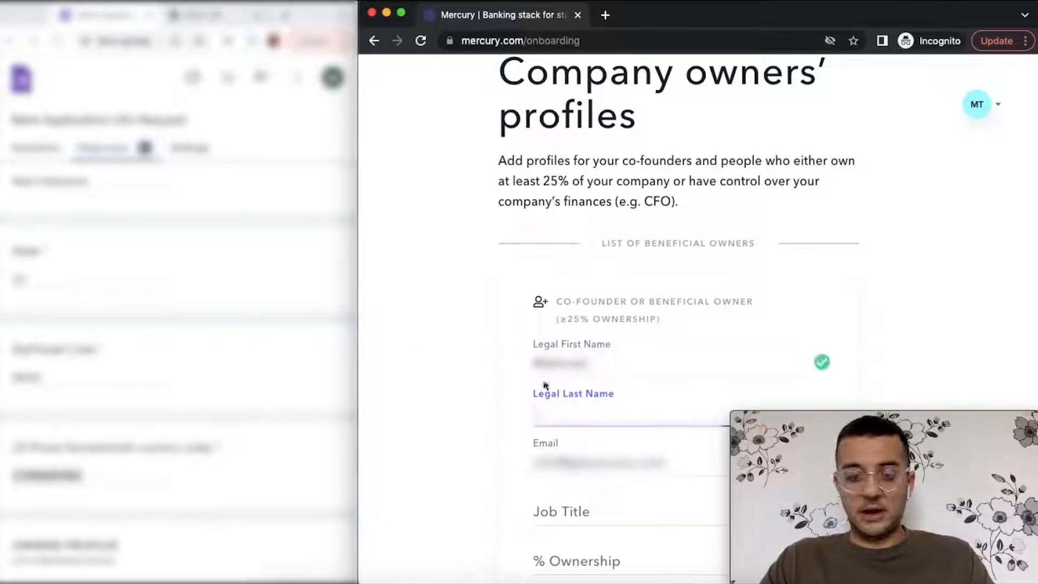
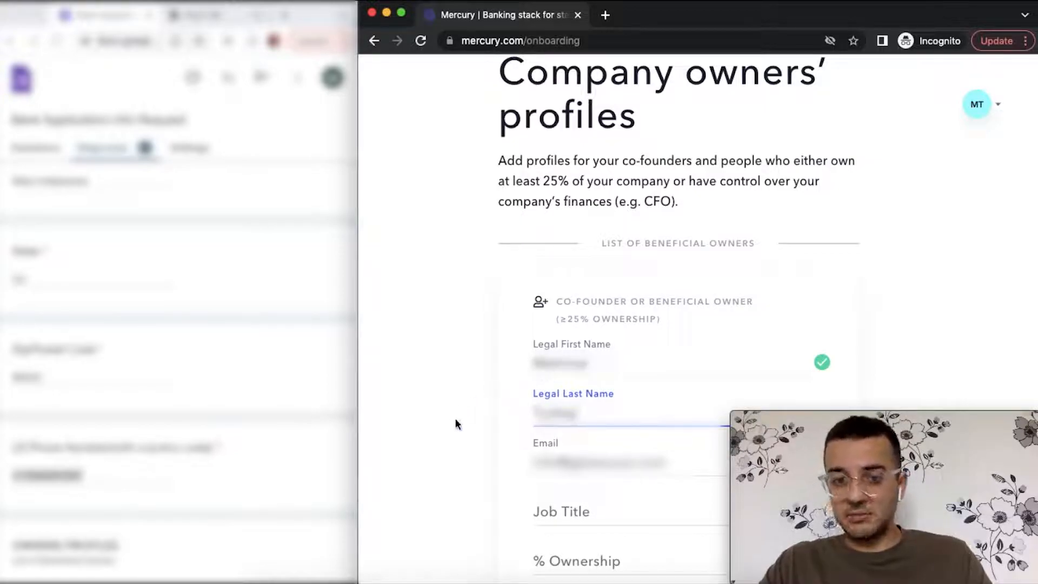
- Set the owner's job title to Founder
scroll(455, 425, "down", 2)
left_click(608, 412)
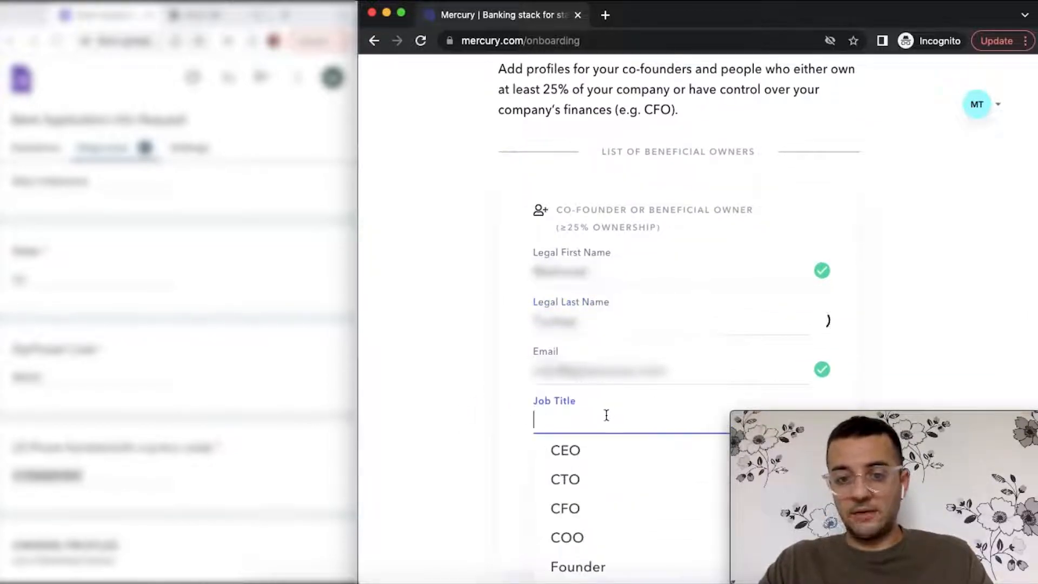
scroll(494, 501, "down", 1)
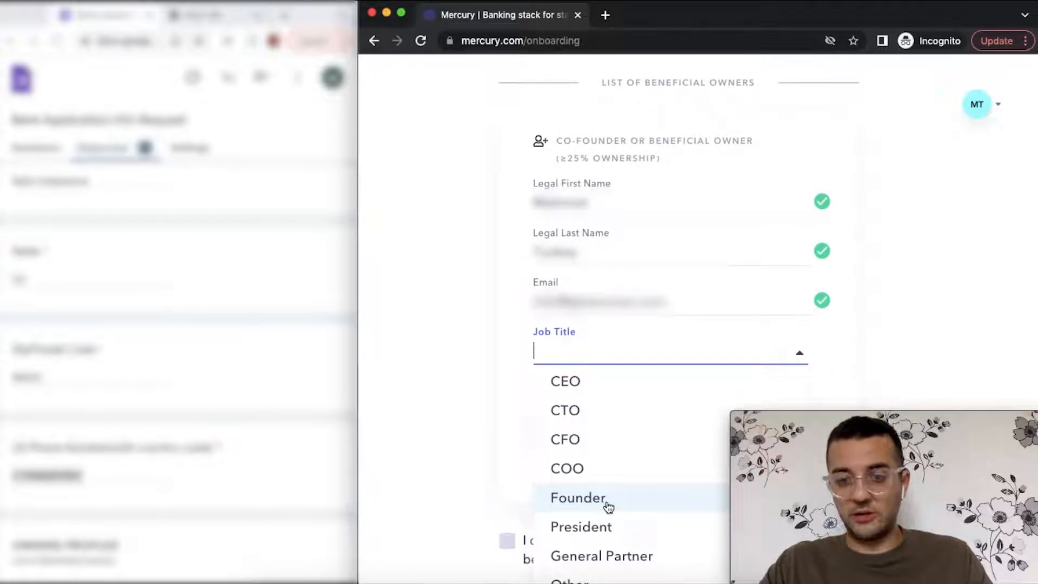
scroll(607, 505, "down", 1)
left_click(614, 475)
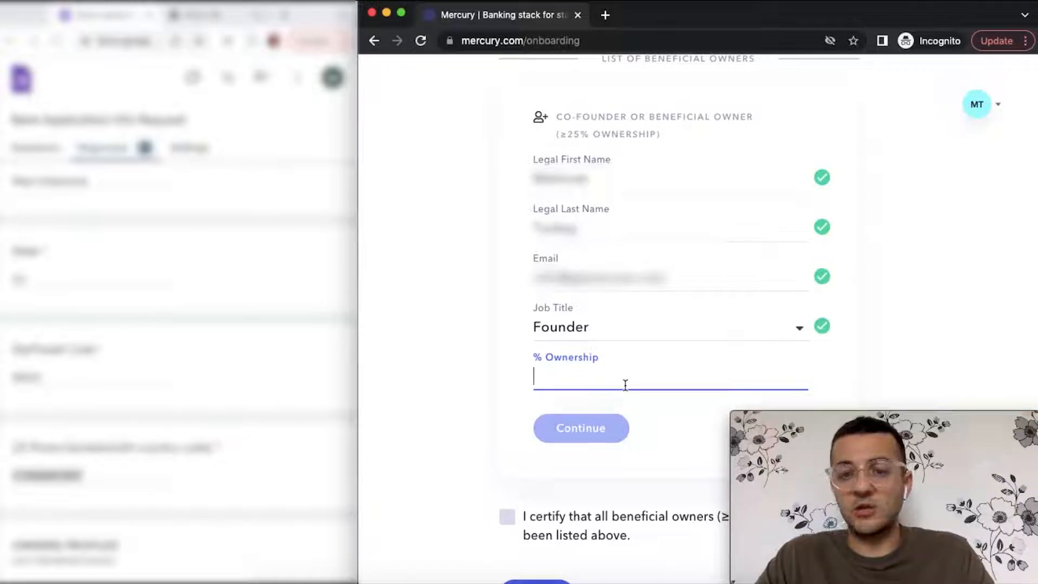
- Enter 100 as the owner's % Ownership, tick the beneficial-owners certification, and submit
type("100")
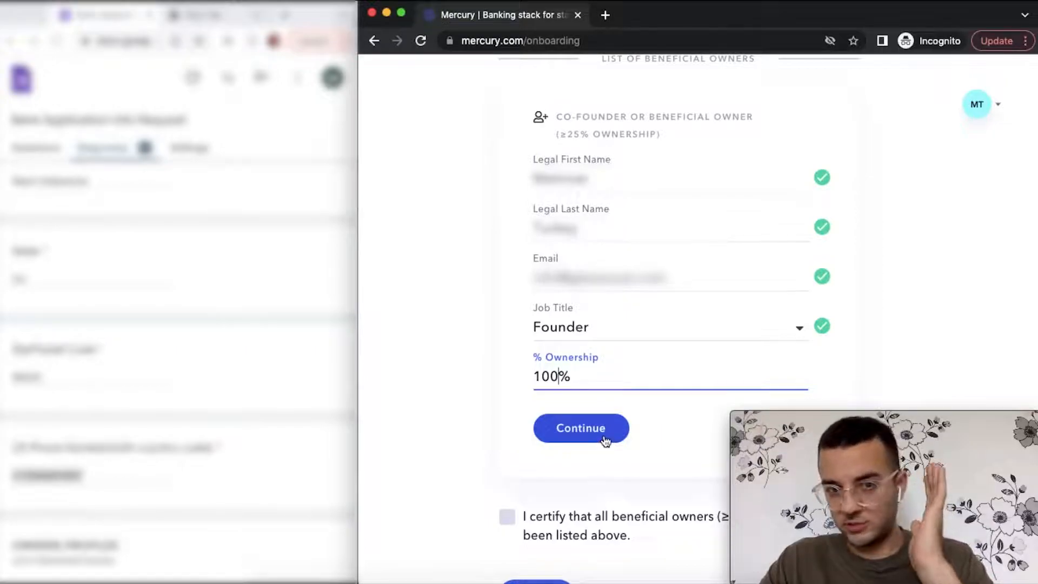
scroll(606, 441, "down", 4)
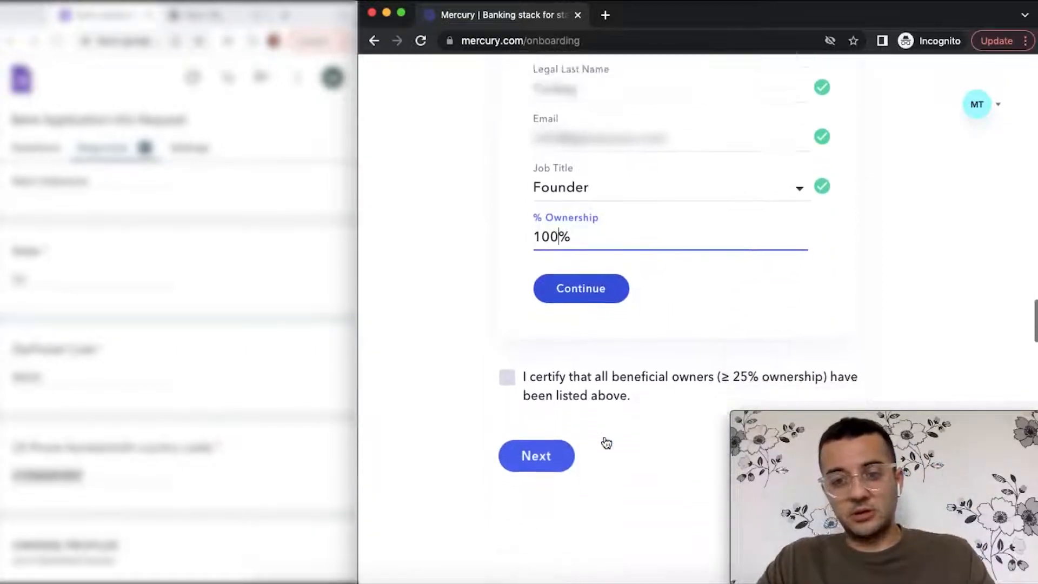
left_click(503, 327)
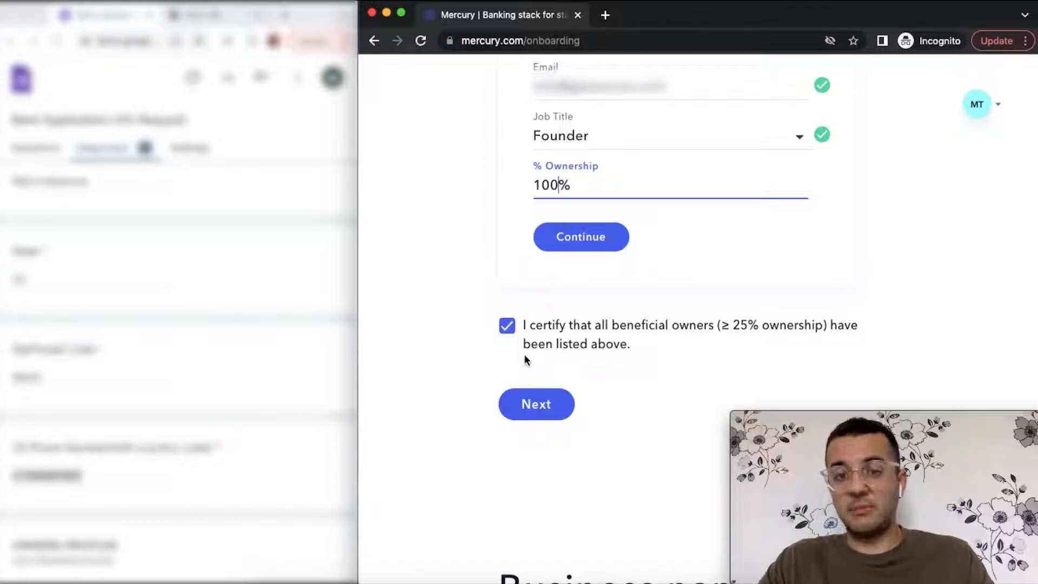
scroll(549, 421, "down", 1)
scroll(547, 421, "up", 4)
scroll(547, 421, "down", 2)
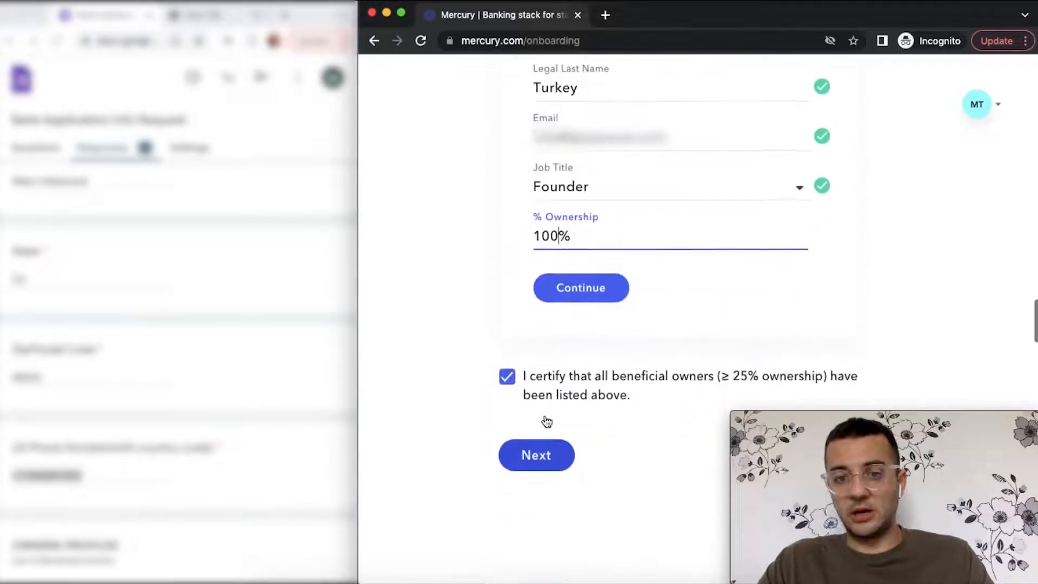
left_click(542, 451)
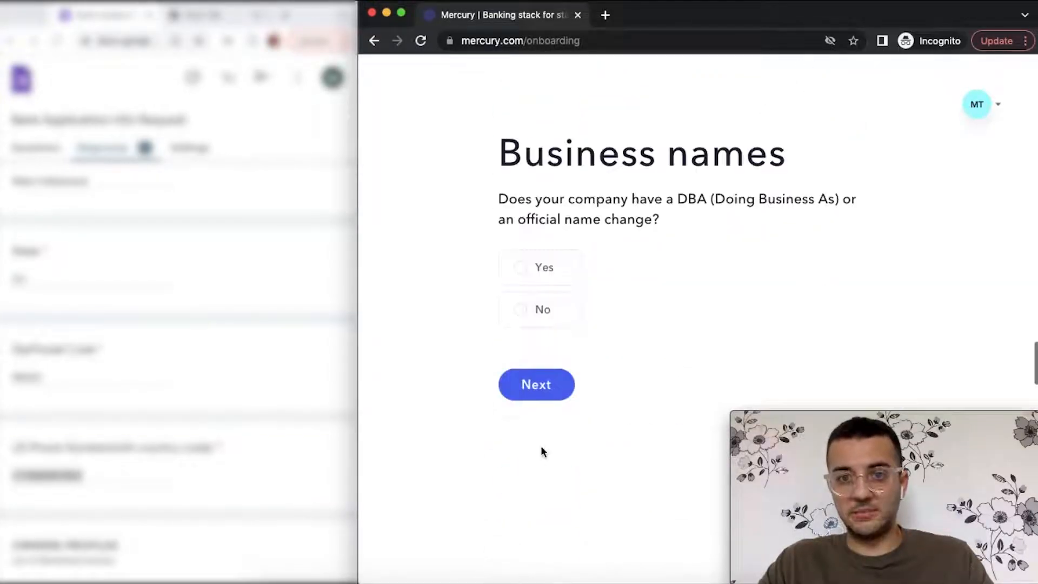
- Answer No to having a DBA or official name change and continue
left_click(523, 313)
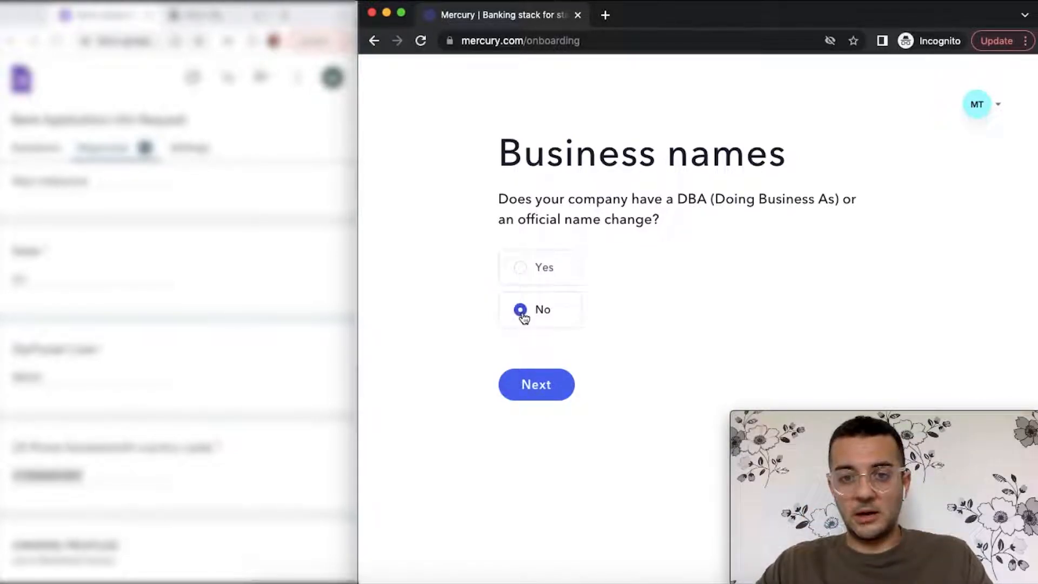
left_click(534, 388)
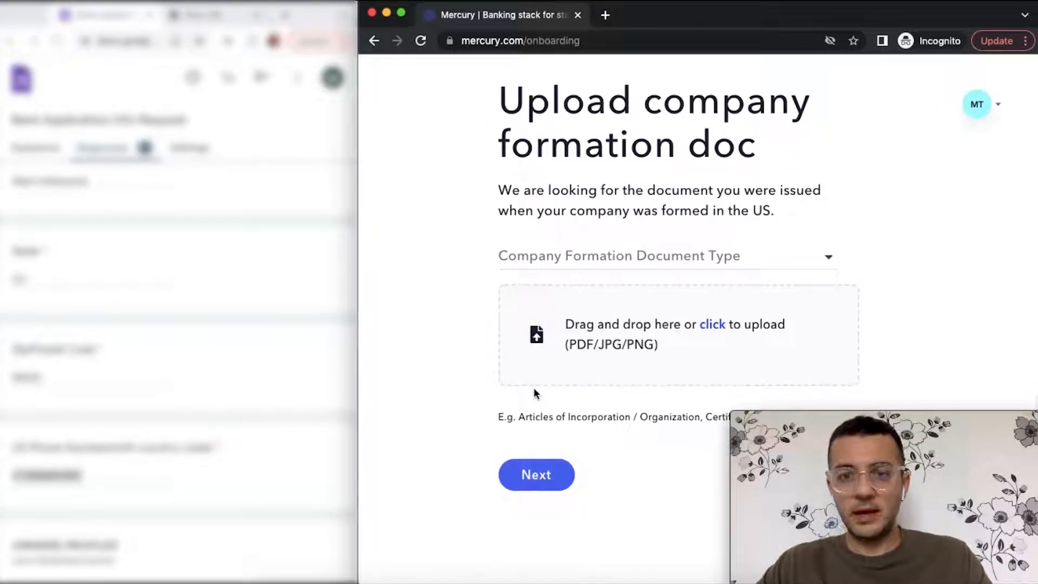
- Upload the formation document file from the Desktop and proceed to EIN verification
left_click(595, 361)
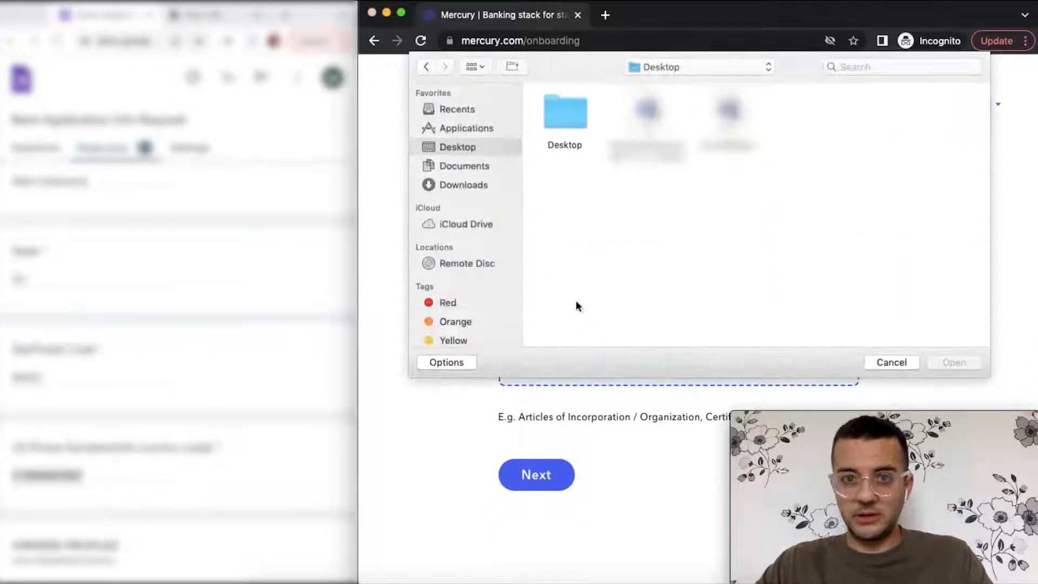
left_click(647, 114)
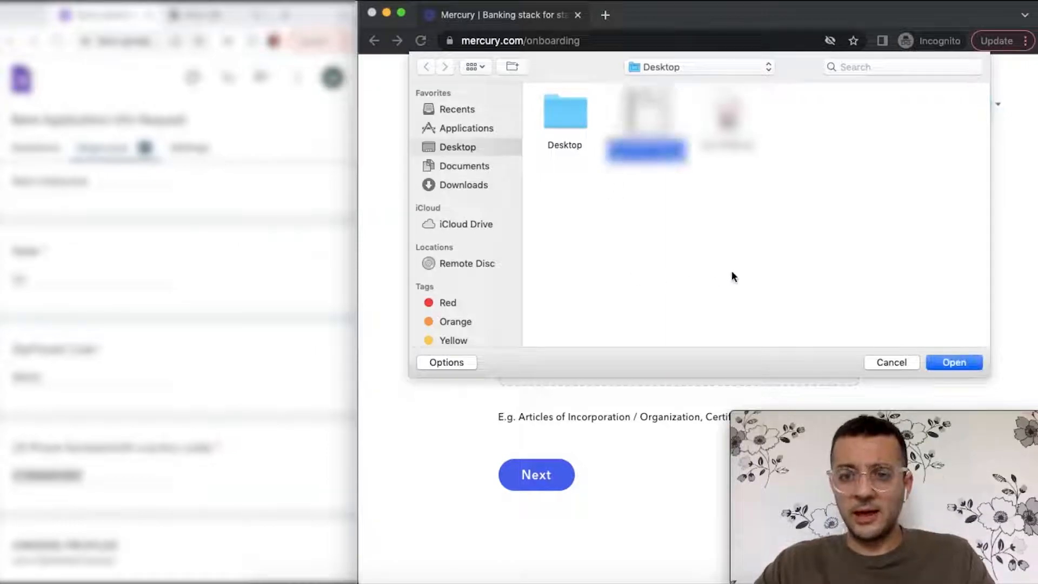
left_click(960, 363)
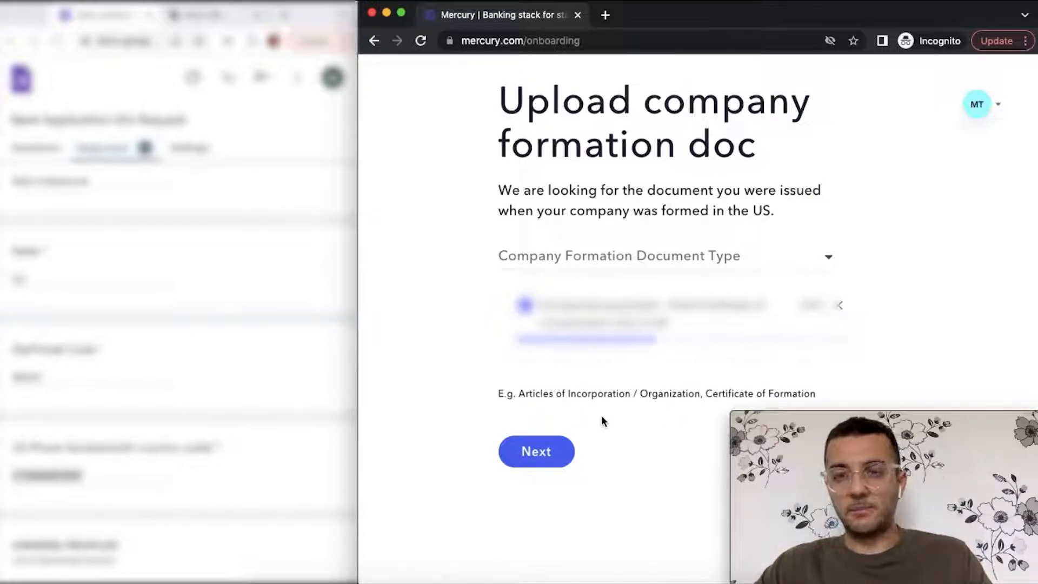
left_click(548, 435)
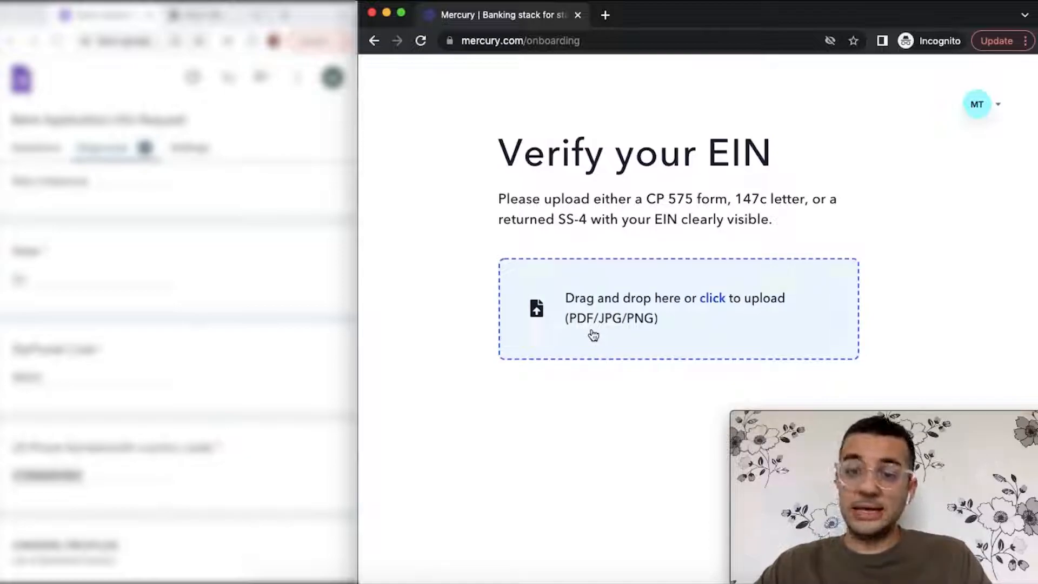
left_click(593, 335)
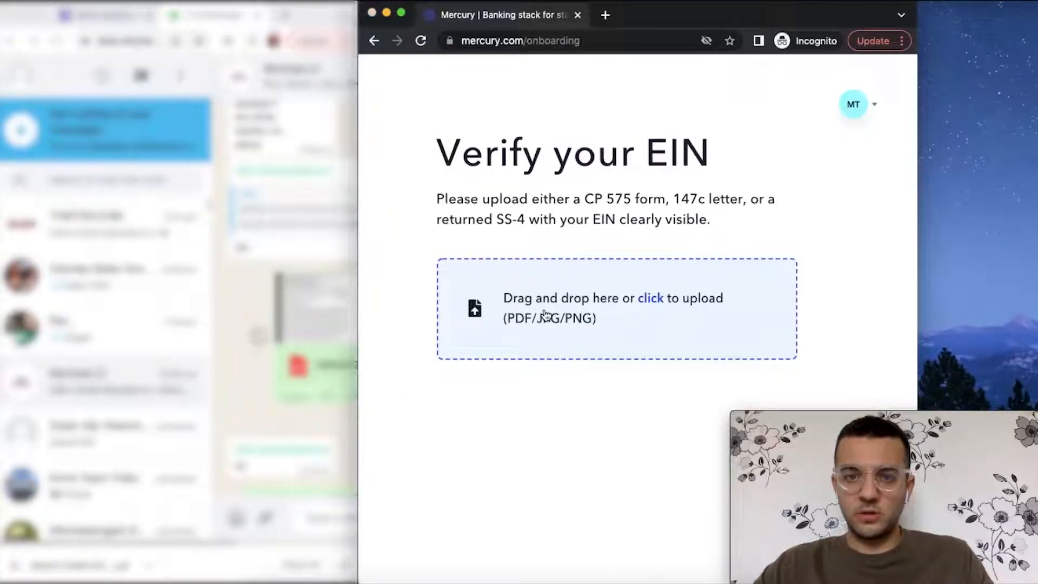
left_click(543, 314)
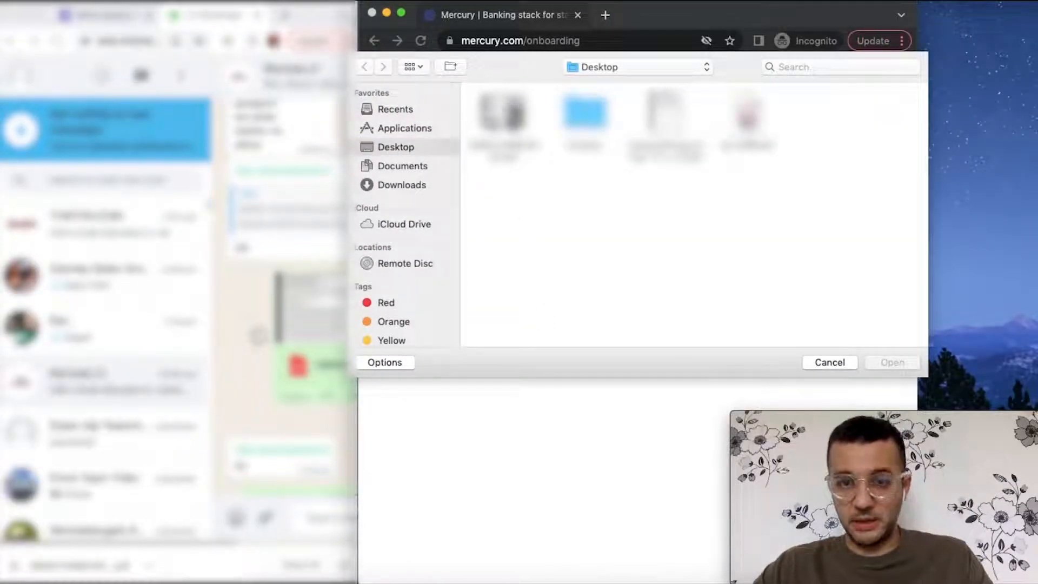
left_click(891, 362)
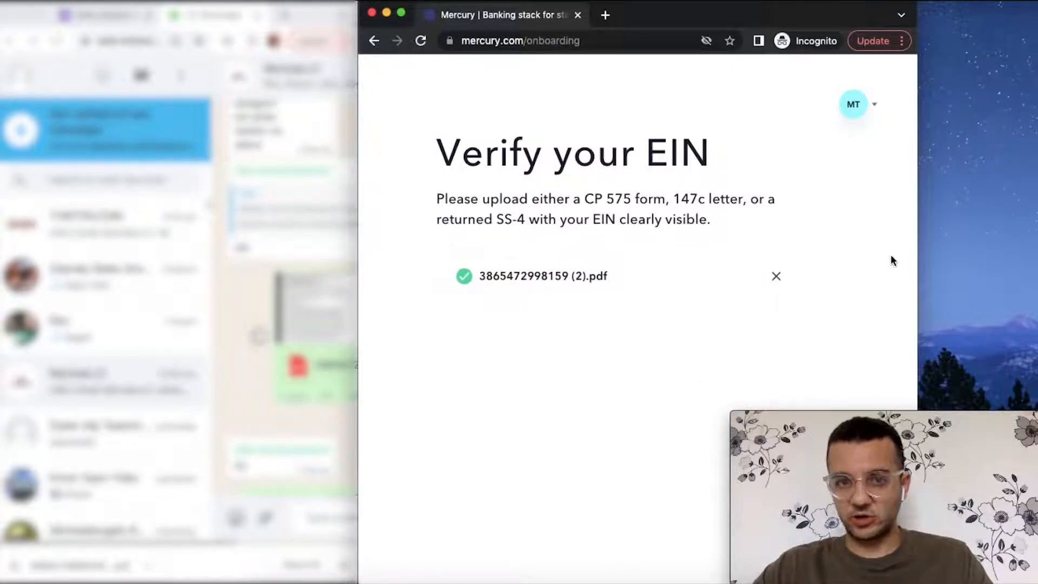
left_click_drag(724, 13, 850, 12)
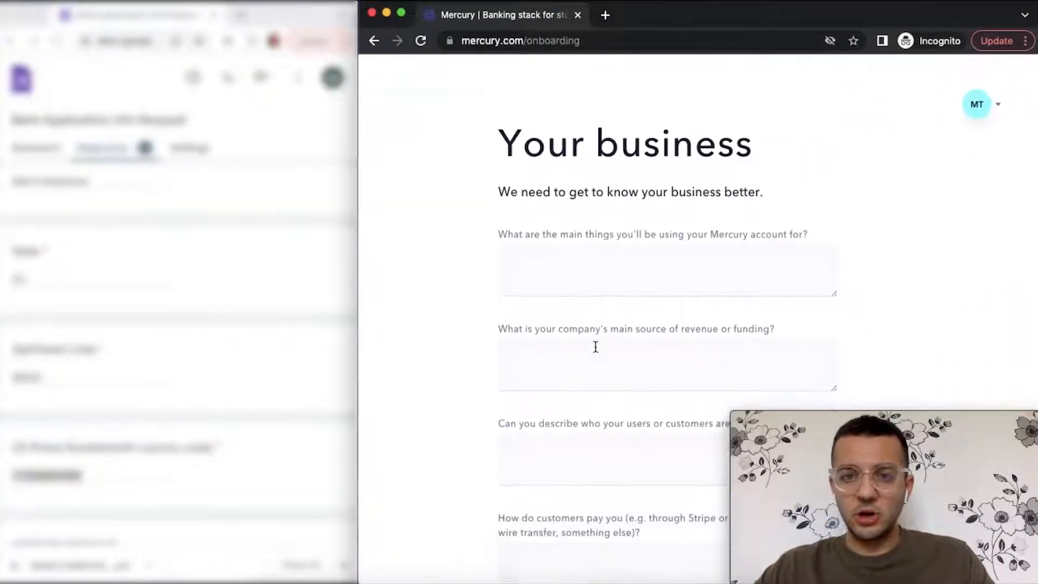
- Scroll through the Your business questionnaire around the account-use question
scroll(595, 346, "down", 2)
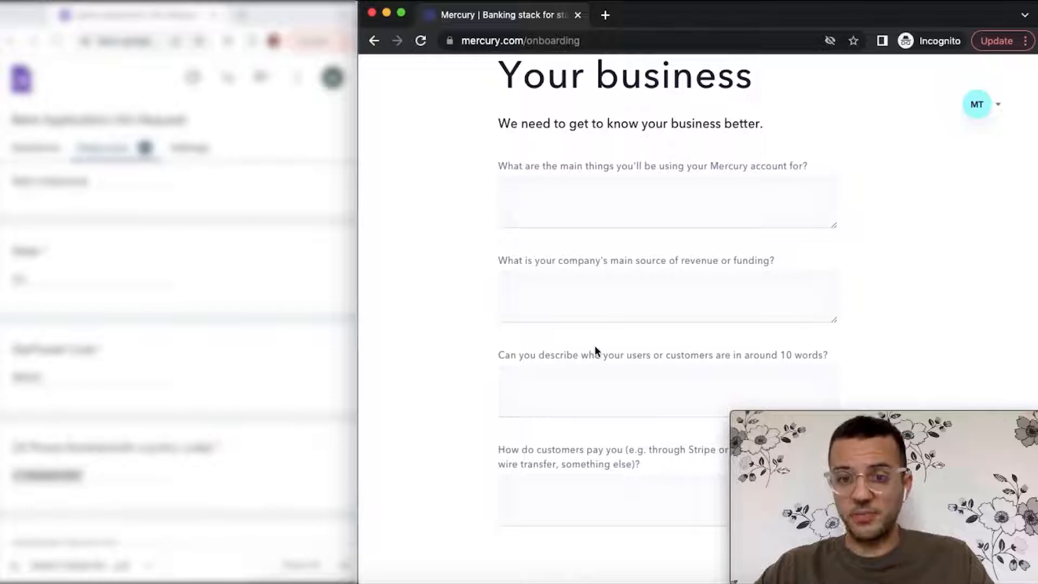
scroll(595, 349, "down", 3)
scroll(595, 350, "up", 3)
scroll(595, 345, "down", 1)
scroll(594, 346, "up", 3)
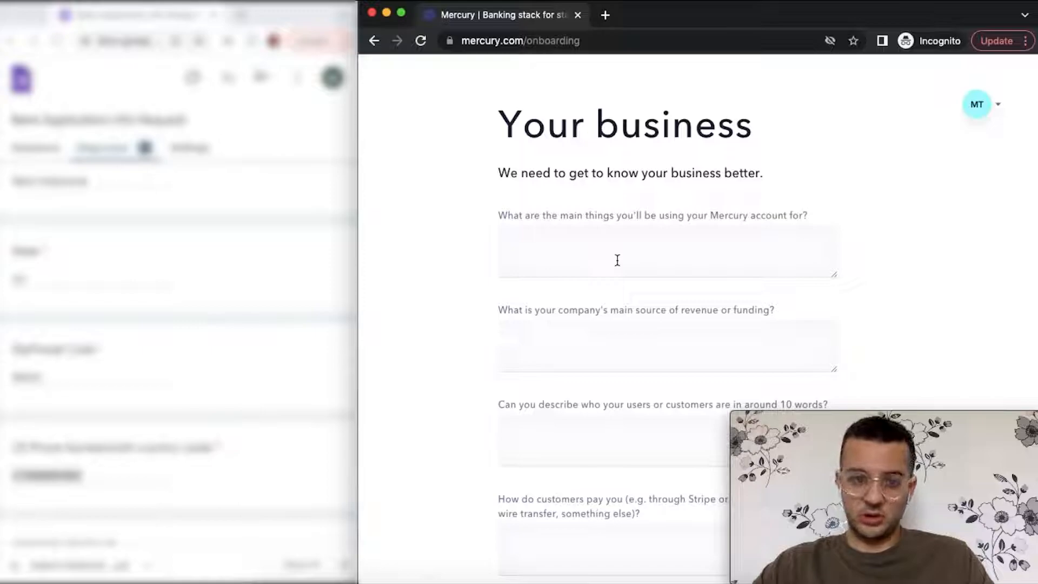
scroll(192, 360, "down", 10)
scroll(192, 360, "down", 15)
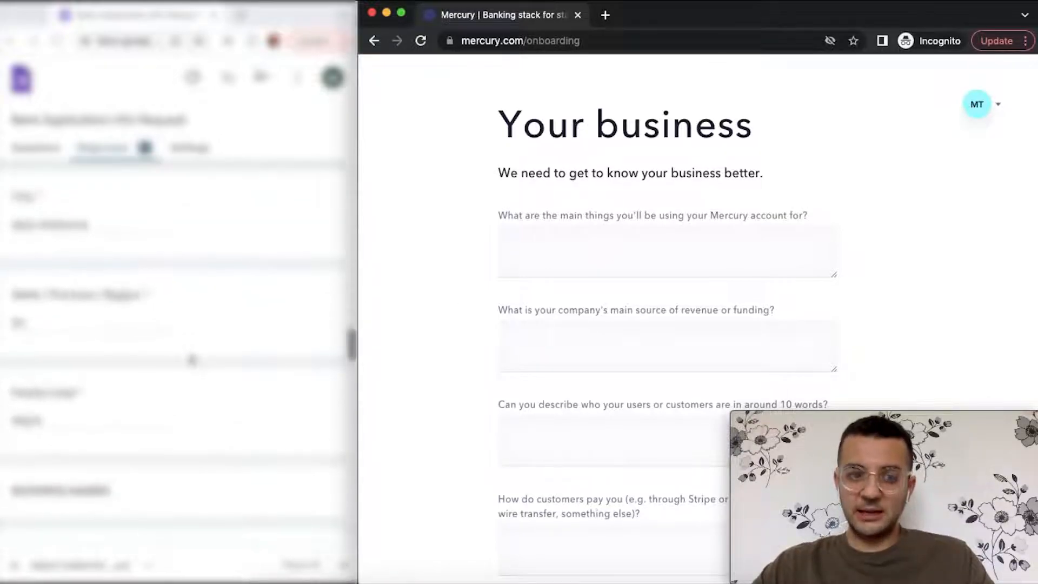
scroll(193, 360, "down", 15)
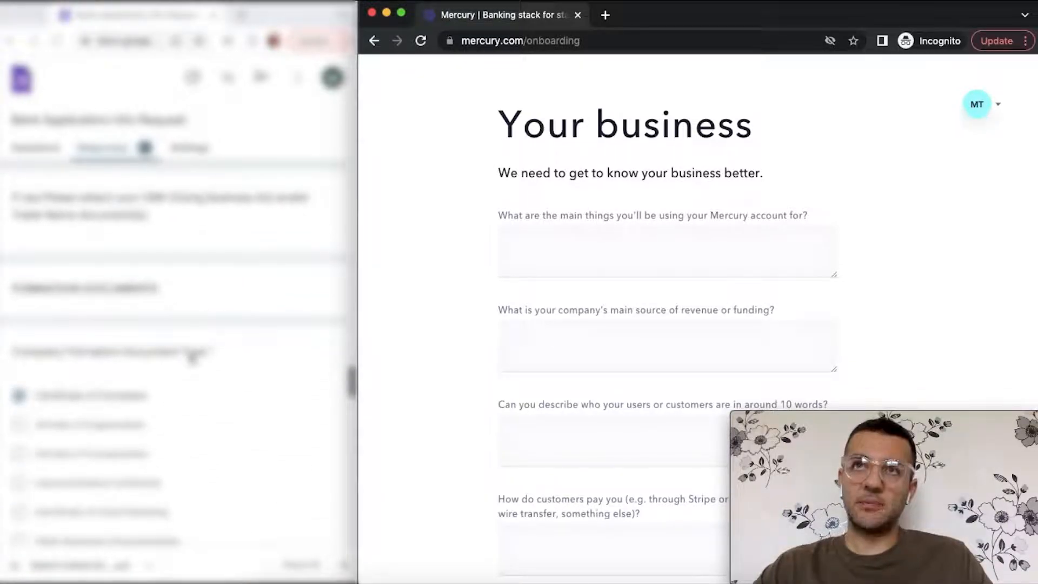
scroll(193, 360, "down", 6)
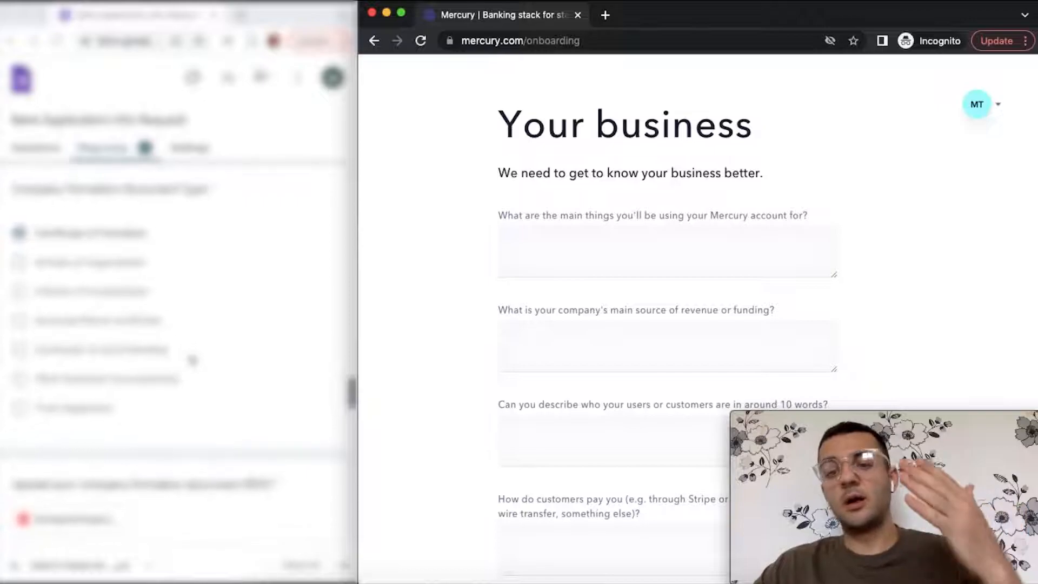
scroll(193, 359, "down", 3)
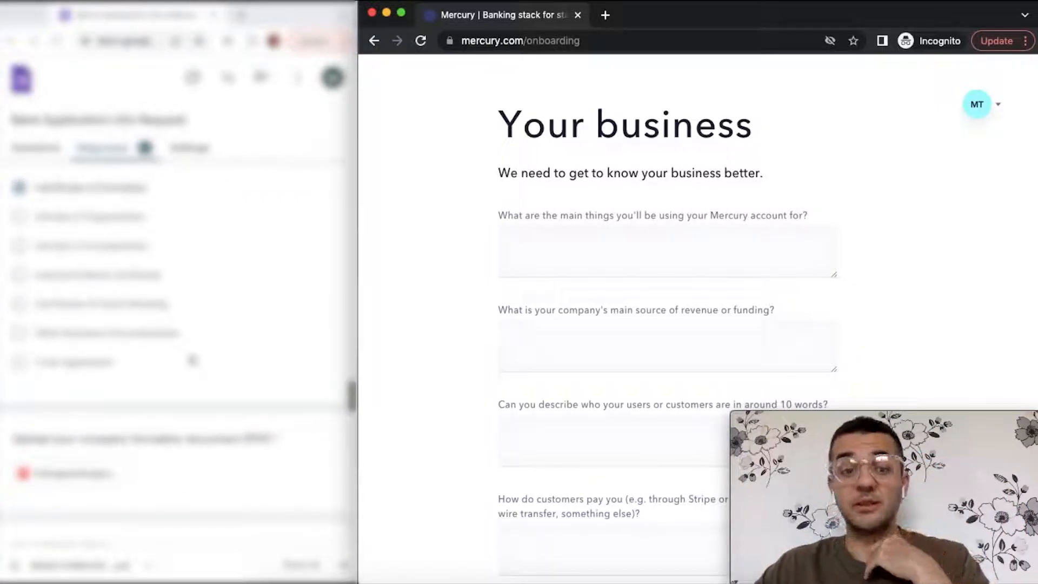
scroll(192, 359, "down", 10)
scroll(193, 360, "down", 3)
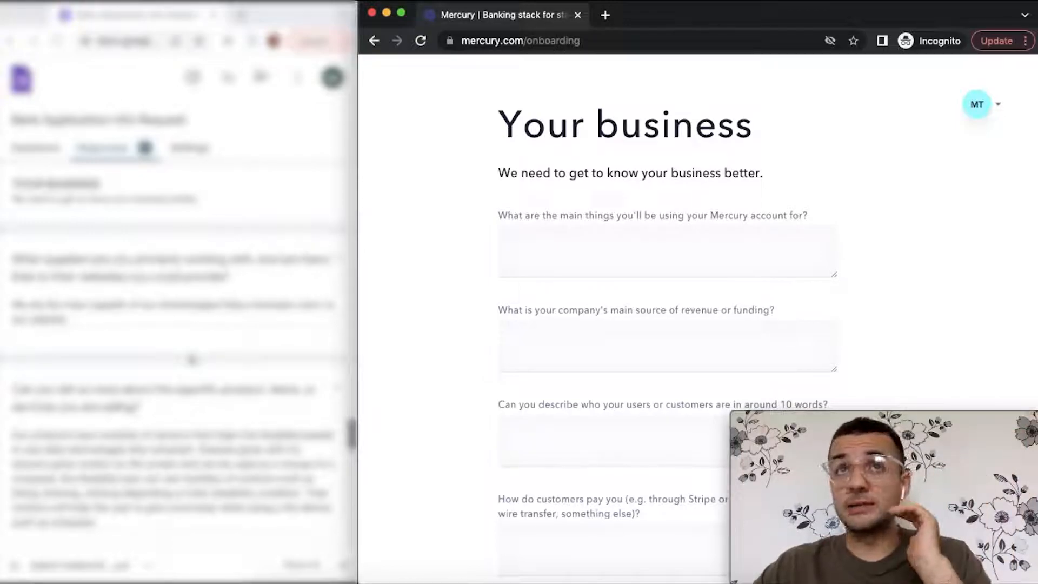
scroll(192, 359, "down", 5)
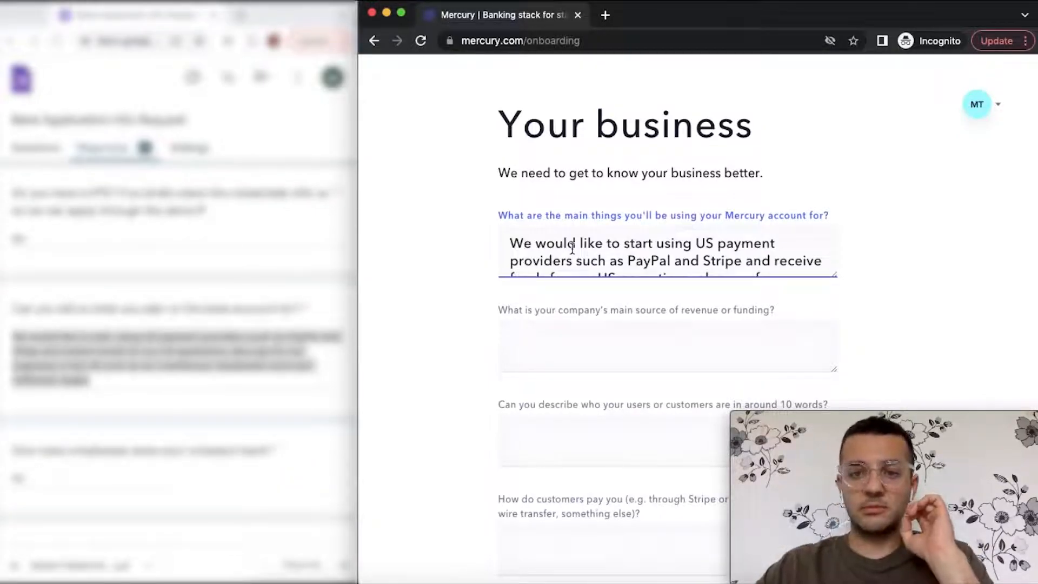
scroll(584, 252, "down", 1)
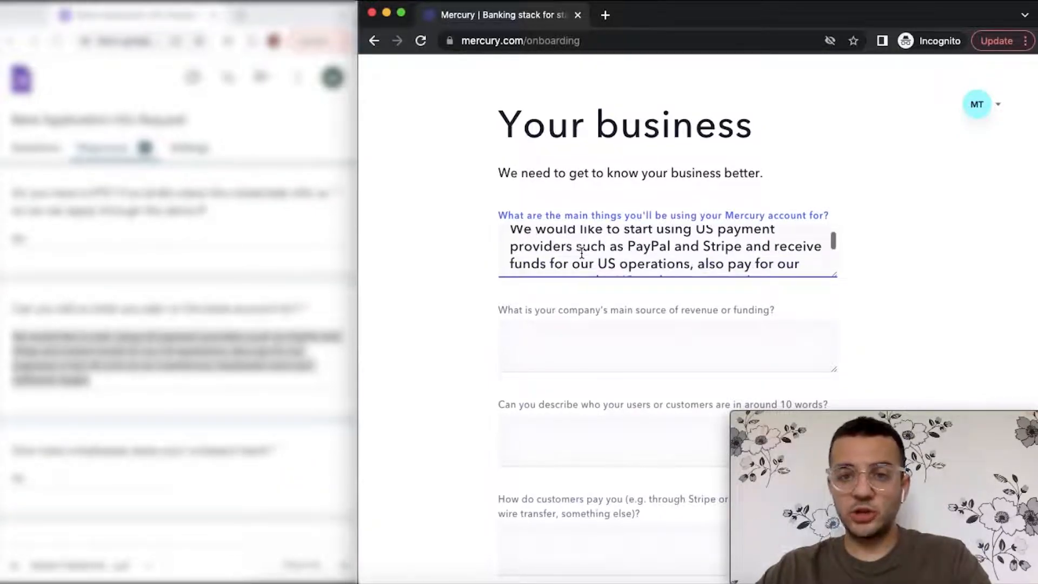
scroll(581, 252, "down", 2)
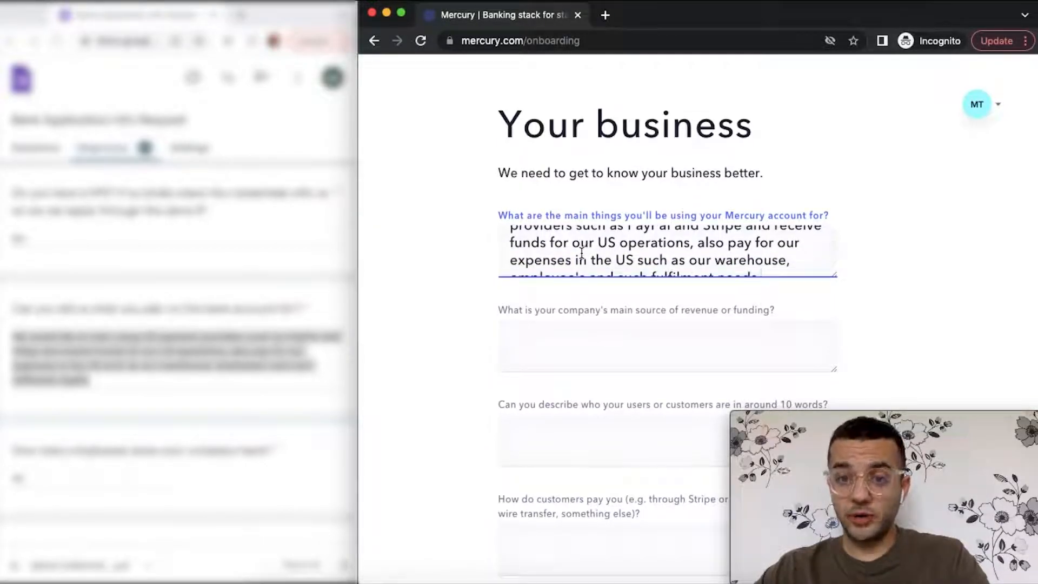
scroll(581, 253, "down", 1)
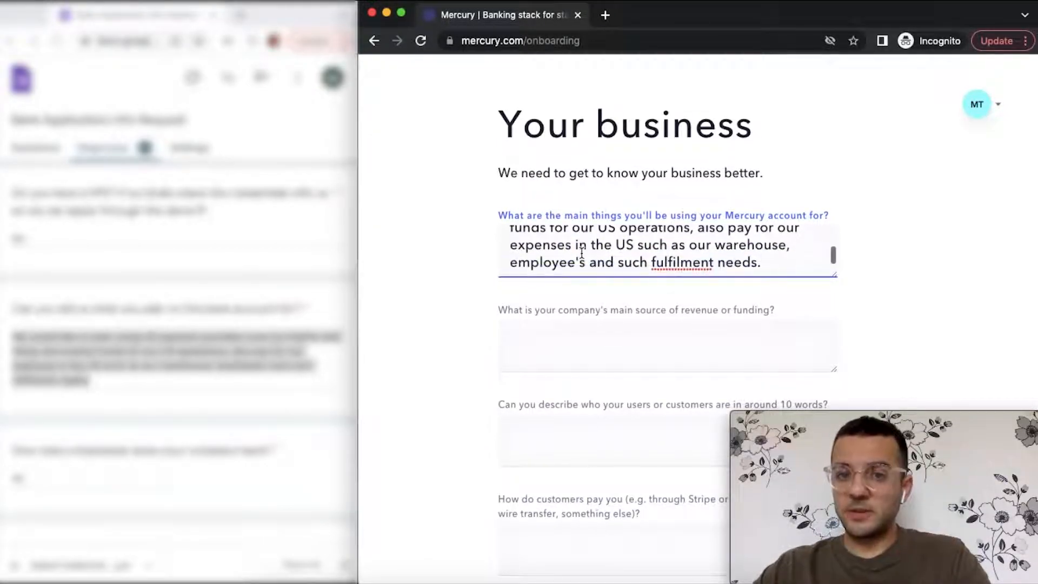
scroll(581, 252, "down", 1)
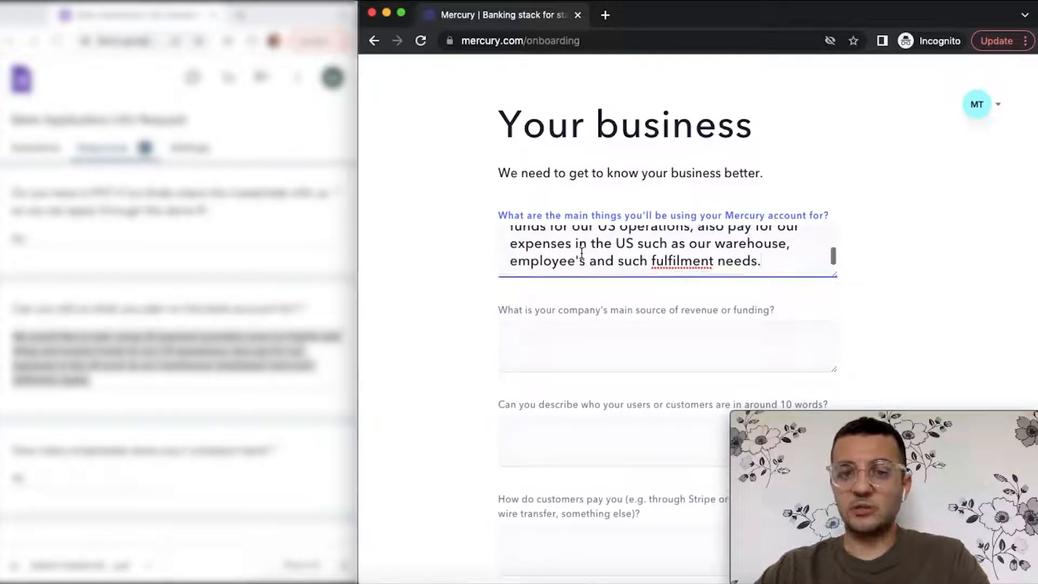
scroll(581, 253, "up", 1)
scroll(582, 252, "down", 1)
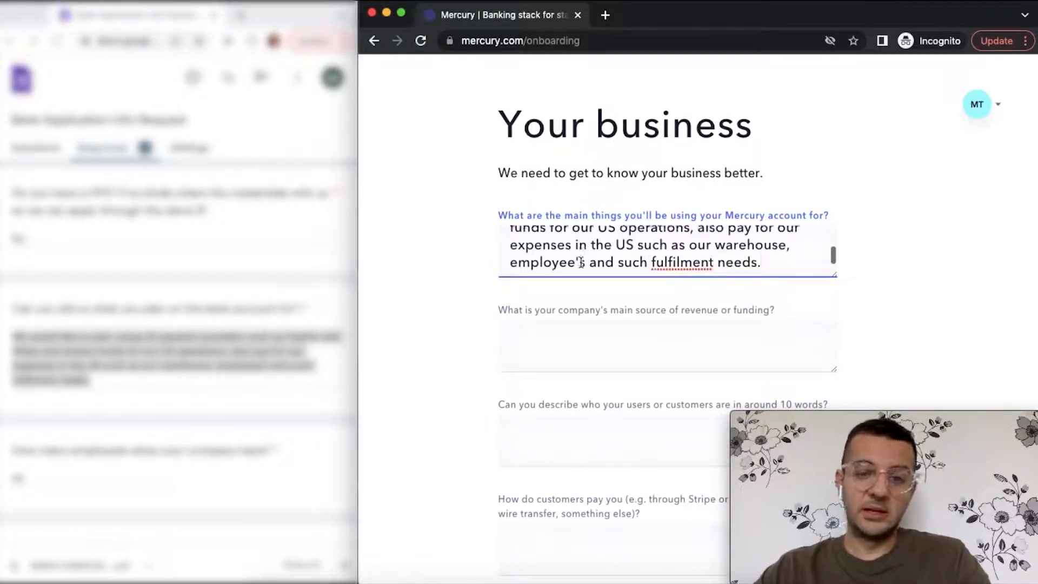
- Answer the revenue or funding question with "We're bootstrapped"
left_click(565, 336)
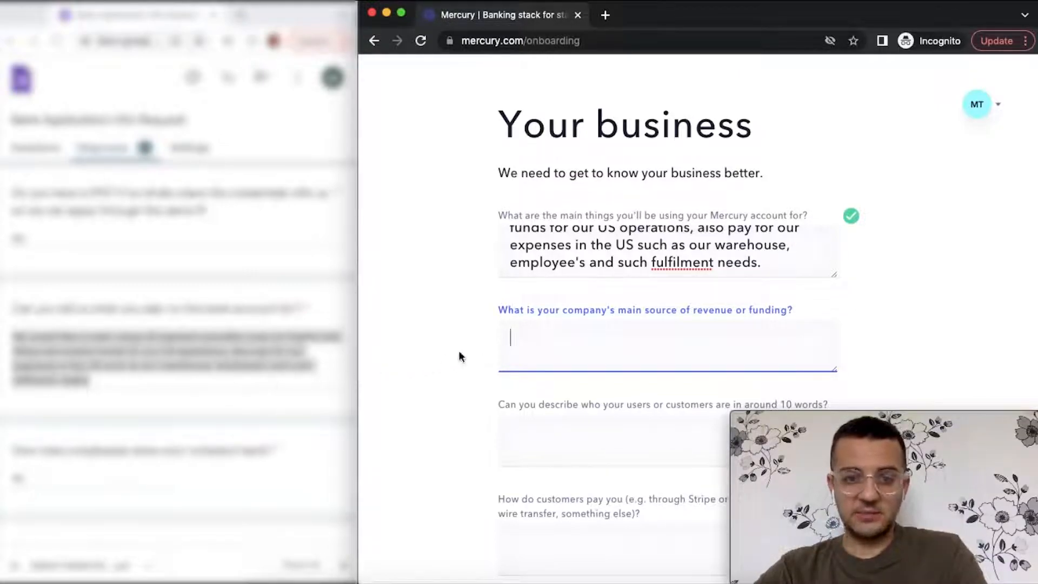
type("We're bootstrapped.")
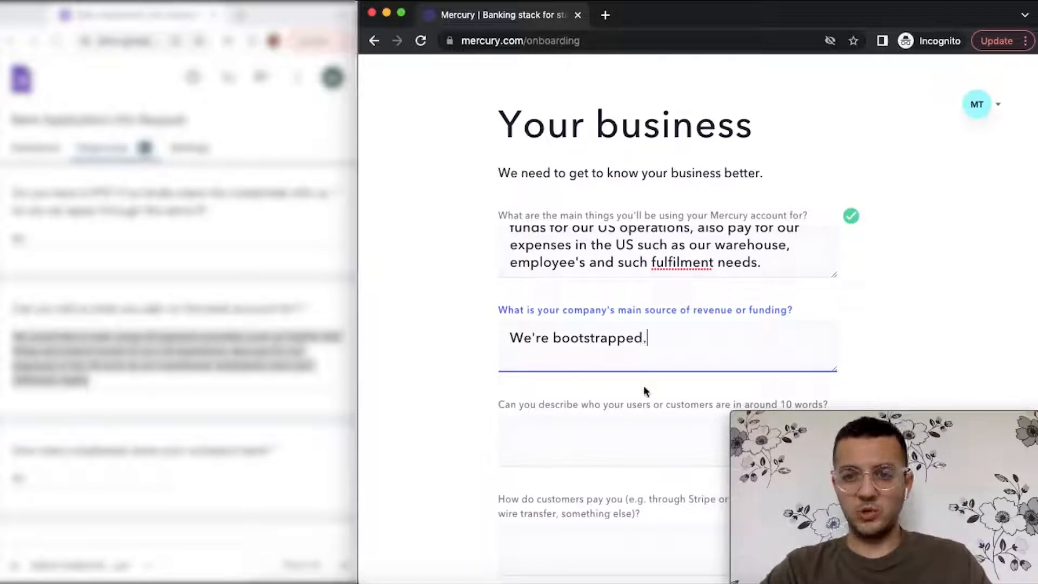
scroll(644, 385, "down", 2)
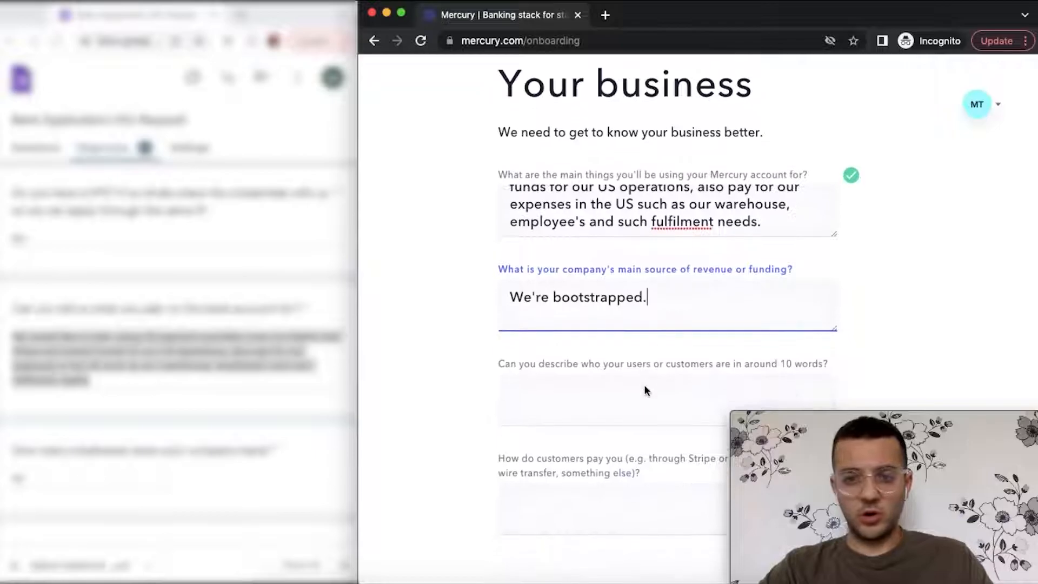
scroll(645, 389, "down", 1)
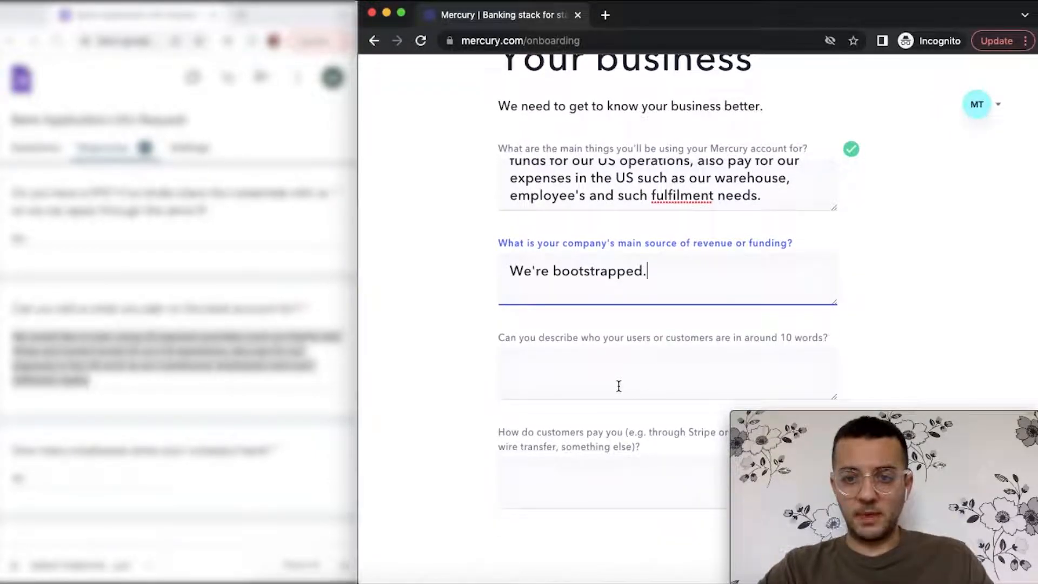
scroll(556, 377, "down", 1)
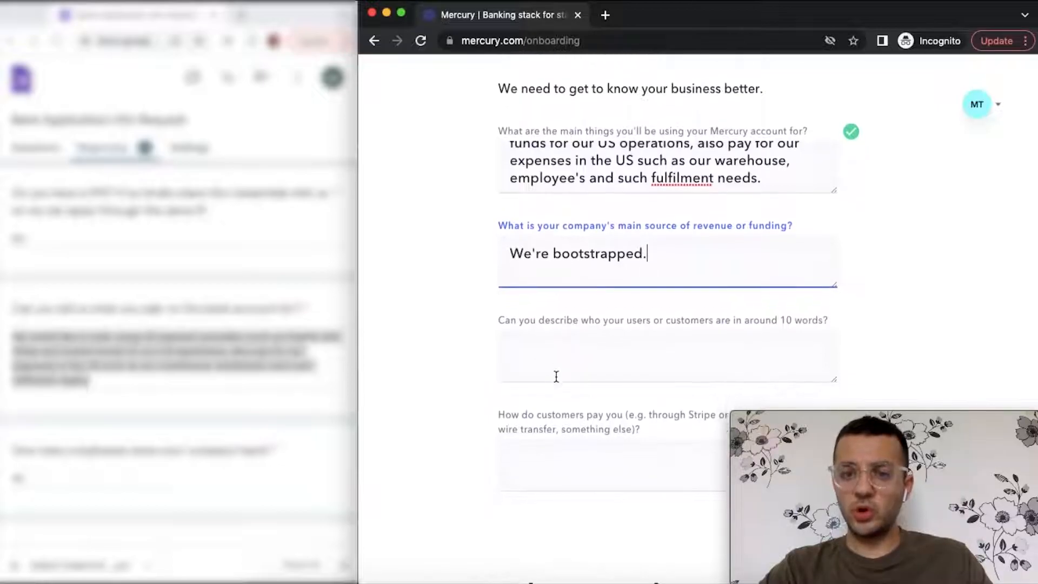
scroll(557, 377, "down", 1)
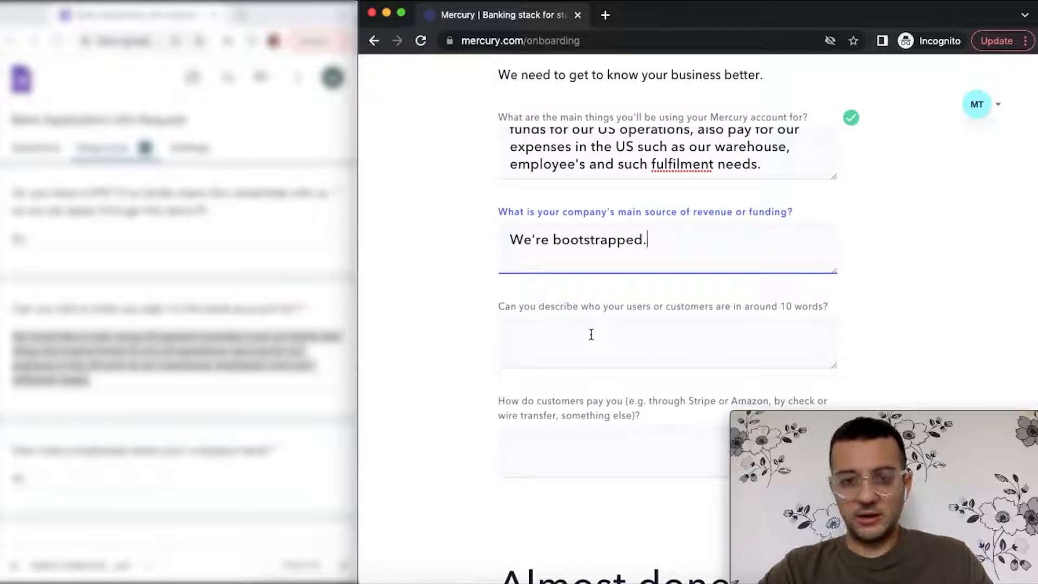
- Paste the customer description about physically disabled individuals struggling with daily technologies
left_click(591, 334)
type("Our customers are physically disabled individuals who are having challenges use daily technologies.")
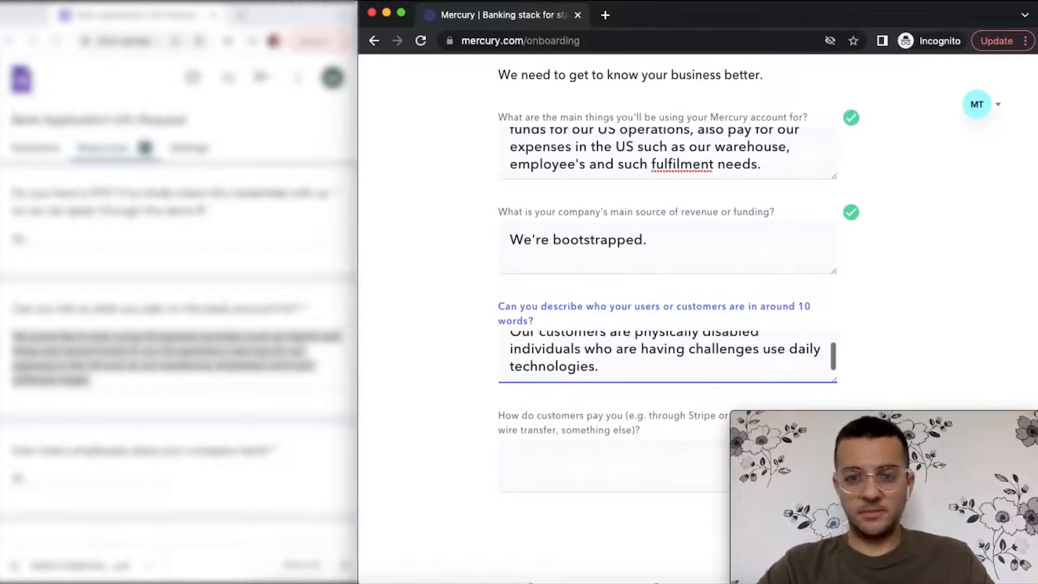
left_click(599, 401)
- Answer how customers pay with "They're paying us via Stripe."
scroll(599, 406, "down", 1)
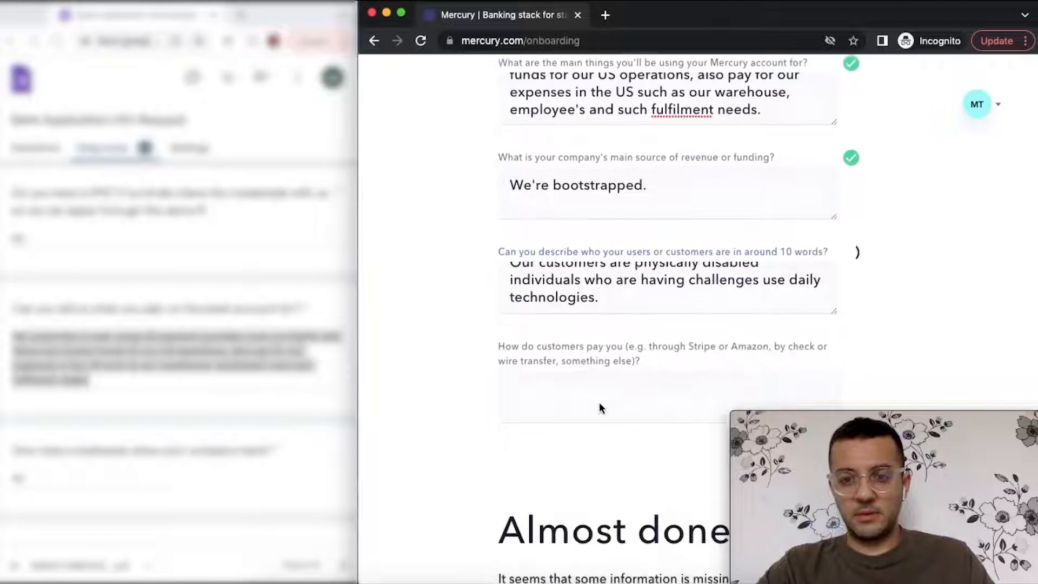
left_click(629, 375)
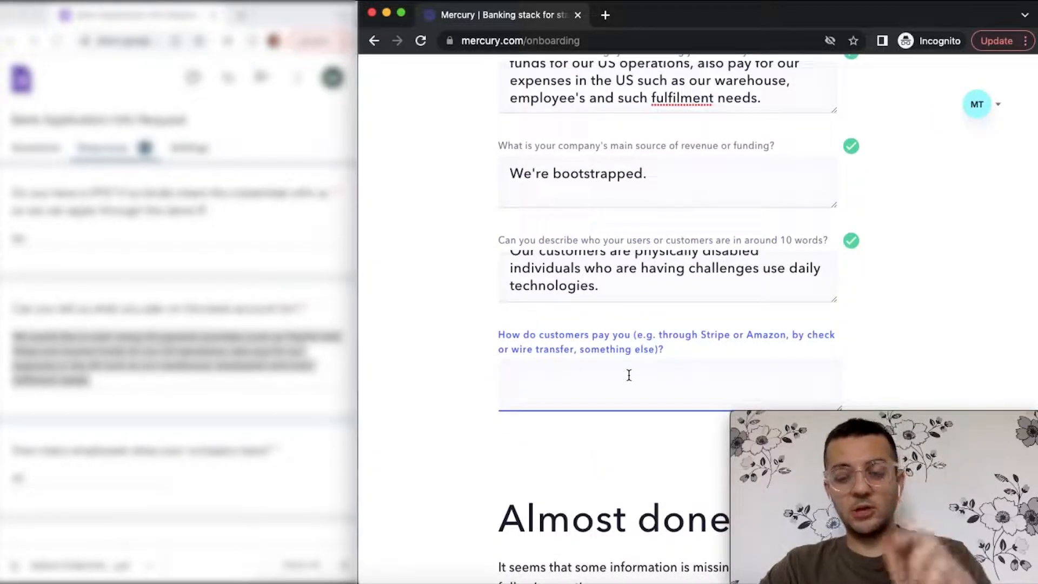
type("They're ")
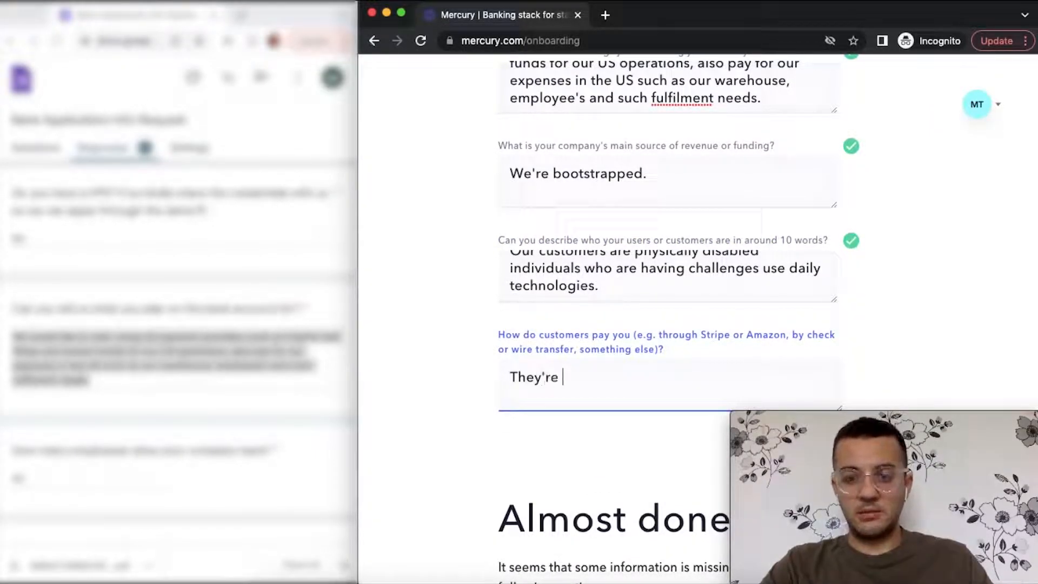
type("paying us via Stripe.")
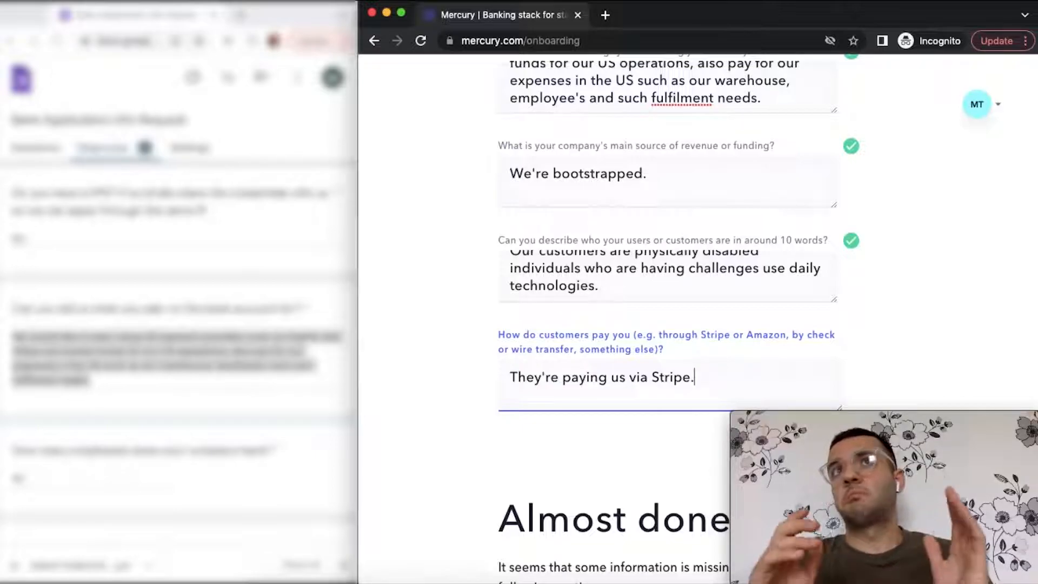
- Confirm the payment method answer and move down to the owner's personal details
scroll(647, 413, "down", 2)
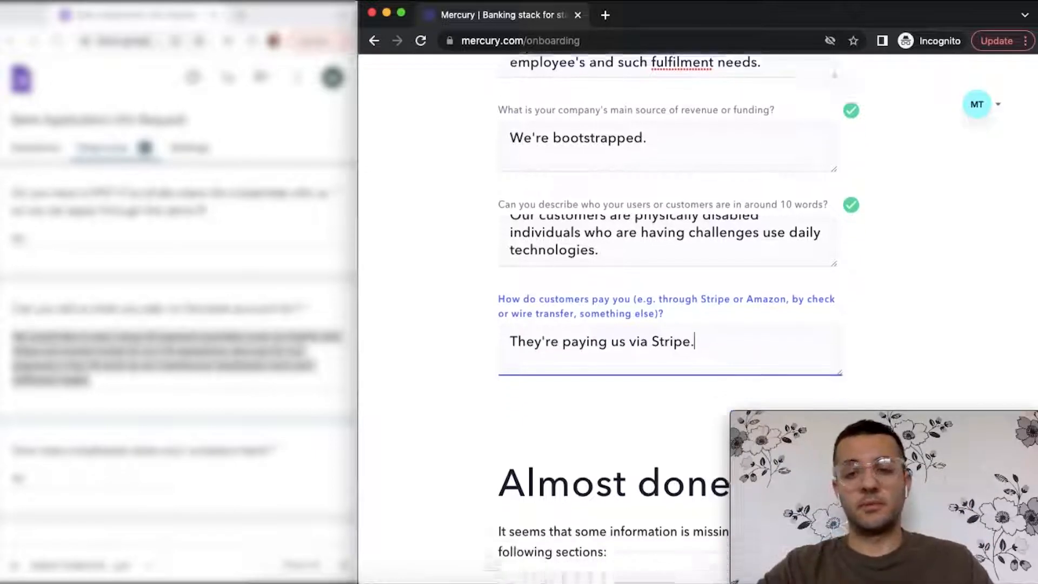
left_click(671, 388)
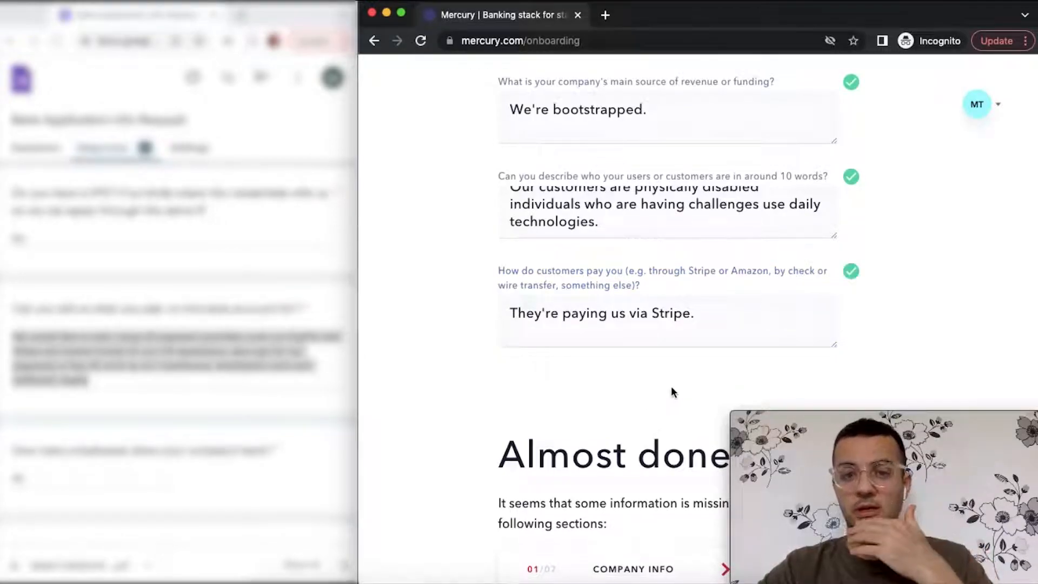
scroll(672, 391, "down", 5)
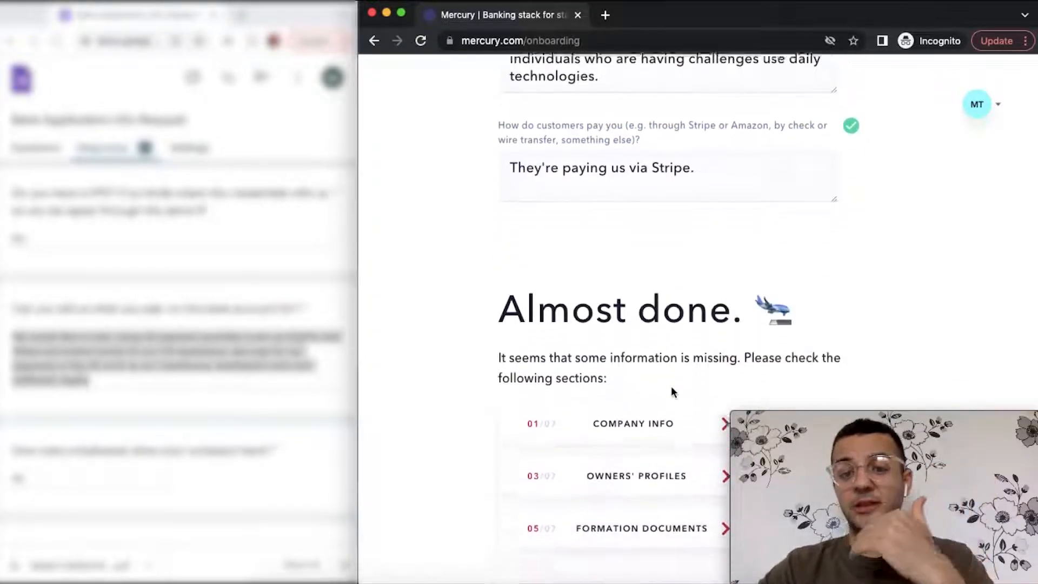
scroll(672, 392, "down", 4)
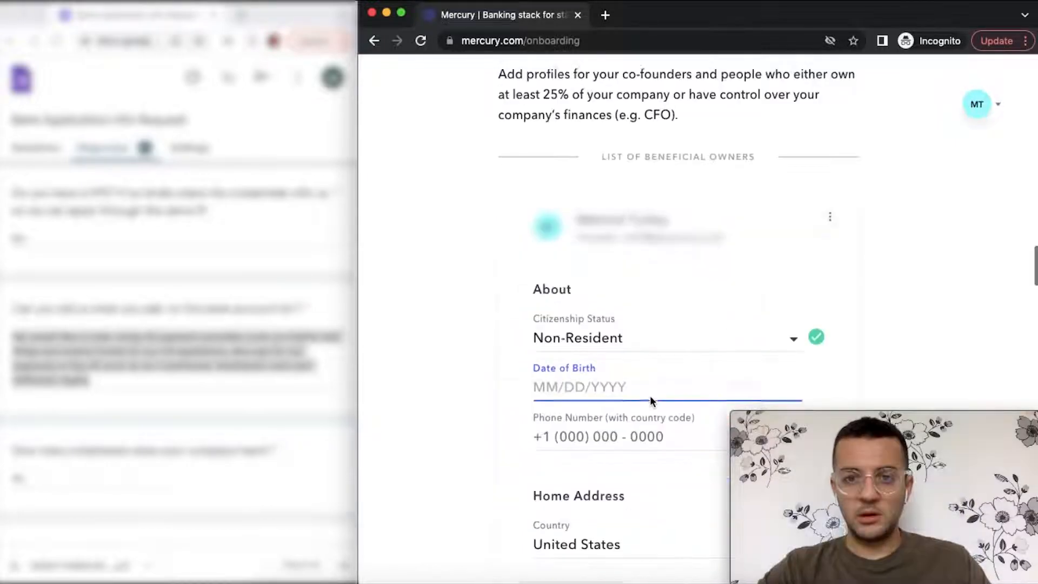
scroll(651, 397, "up", 2)
scroll(651, 397, "down", 2)
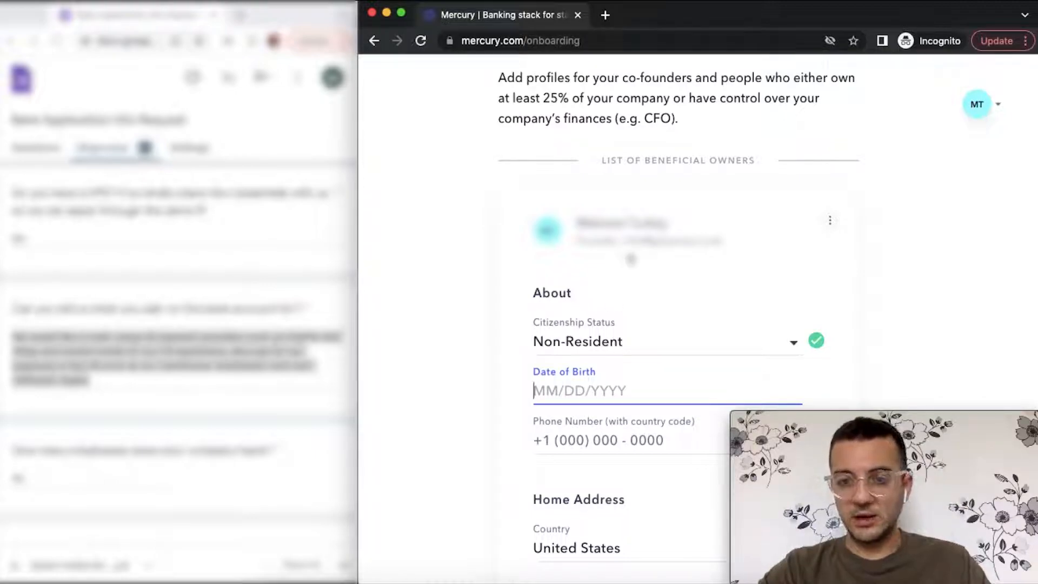
scroll(630, 258, "down", 3)
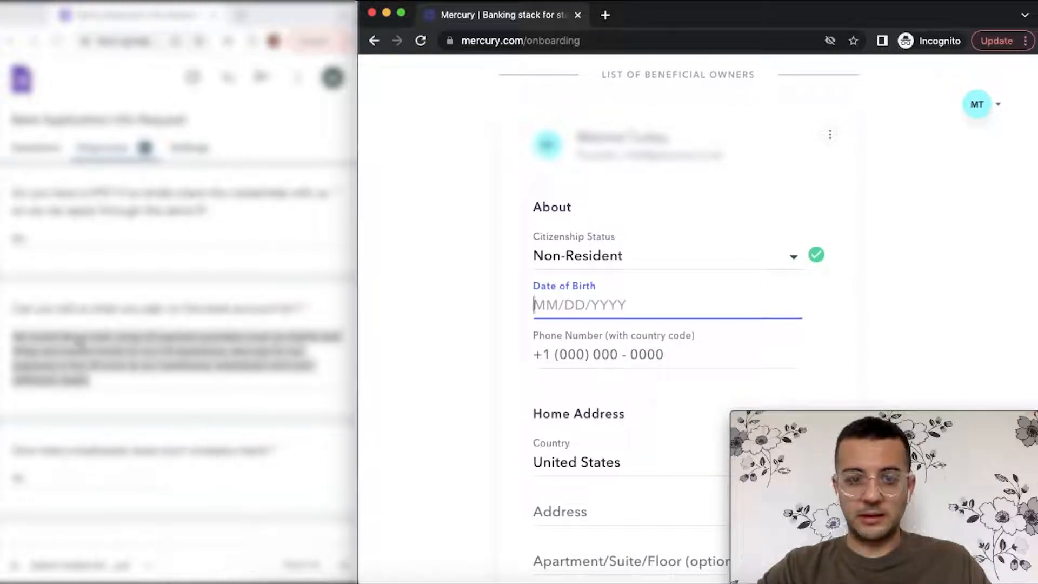
- Enter the owner's date of birth
left_click(22, 13)
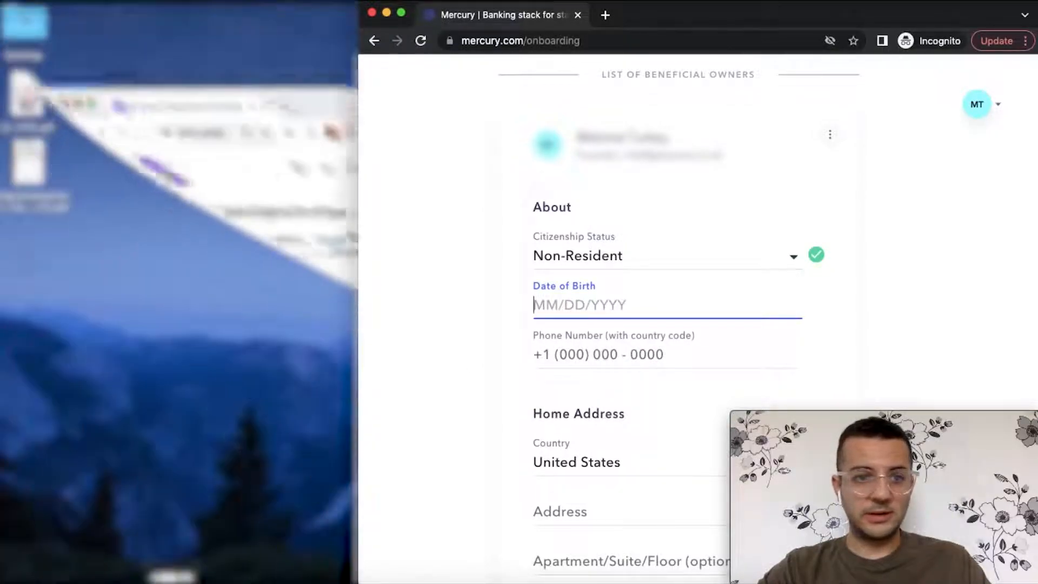
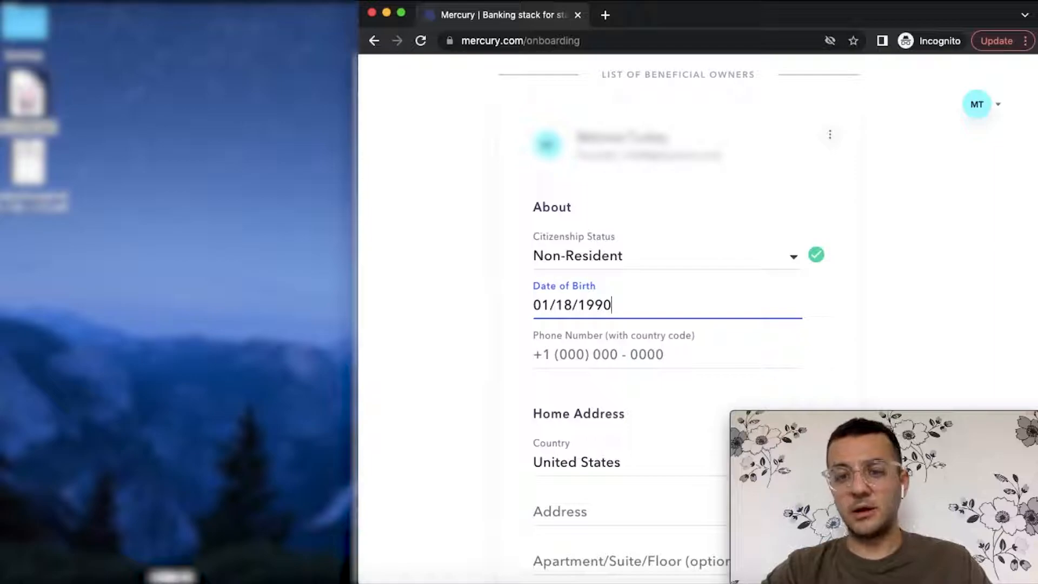
left_click(594, 354)
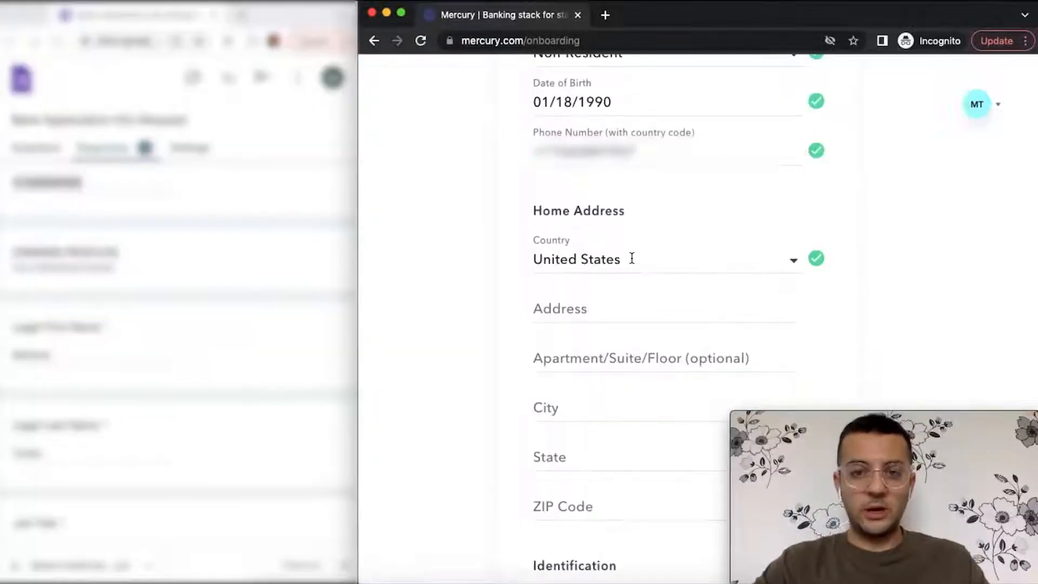
- Set the home address country to Turkey
left_click(632, 258)
type("turk")
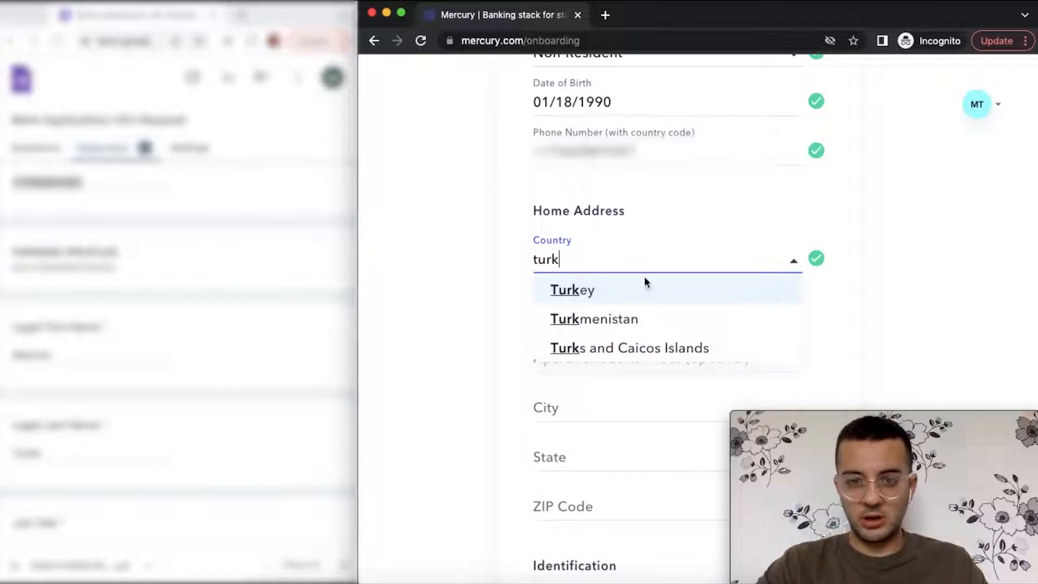
left_click(589, 292)
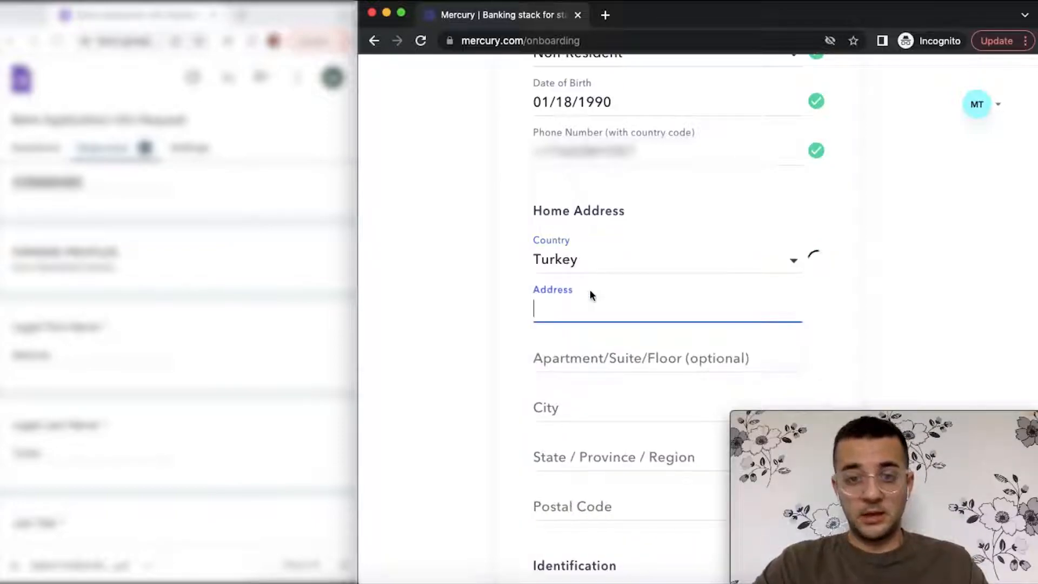
scroll(153, 303, "down", 10)
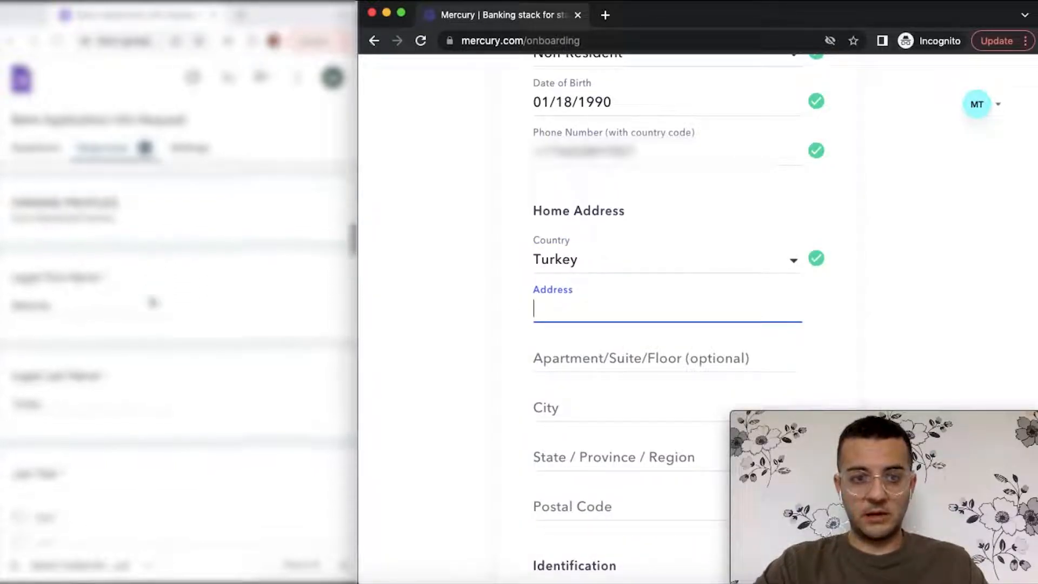
scroll(153, 303, "down", 10)
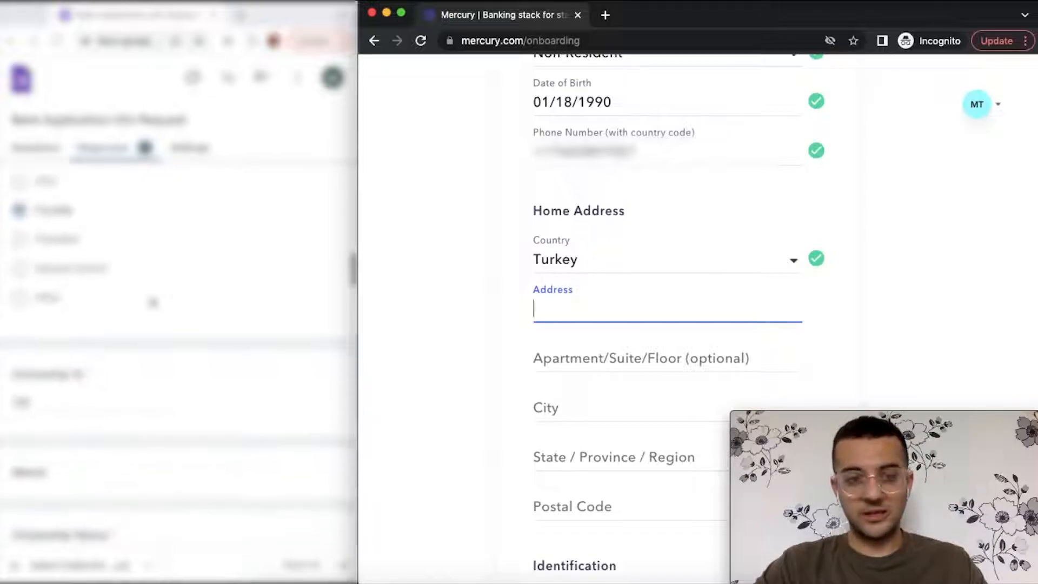
scroll(153, 303, "down", 3)
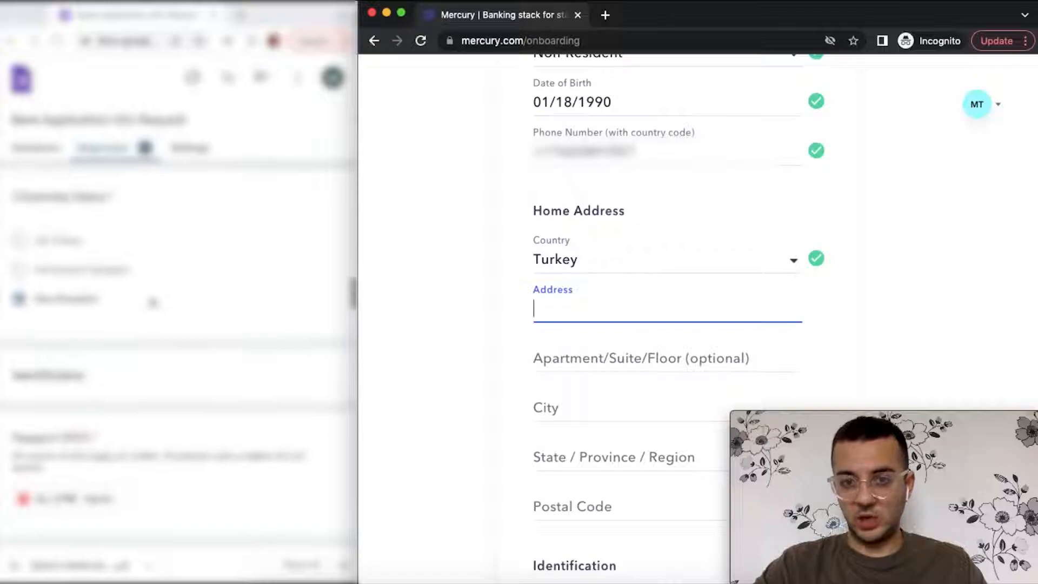
scroll(153, 302, "down", 5)
scroll(153, 303, "down", 8)
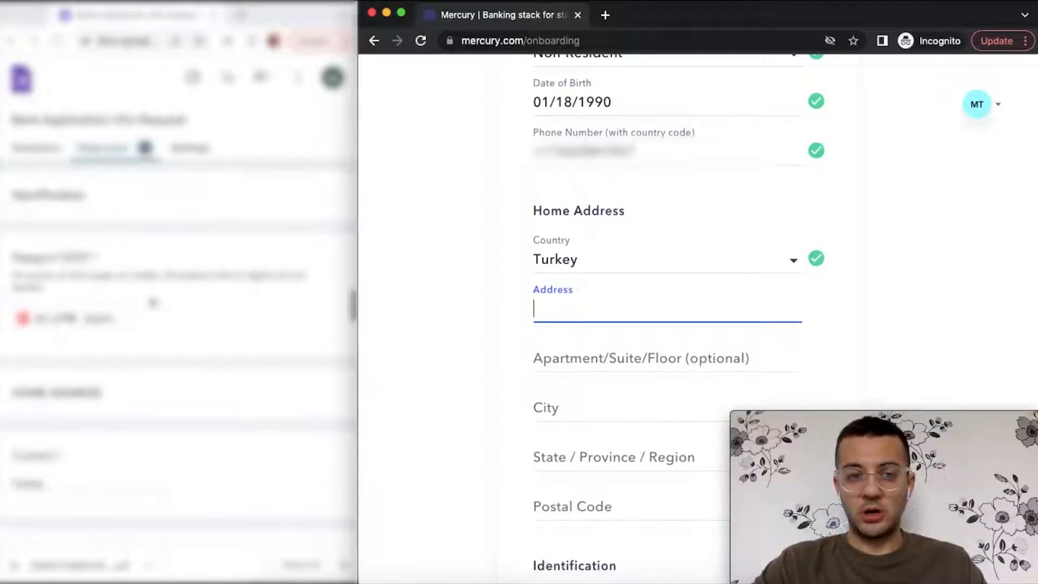
scroll(153, 303, "down", 4)
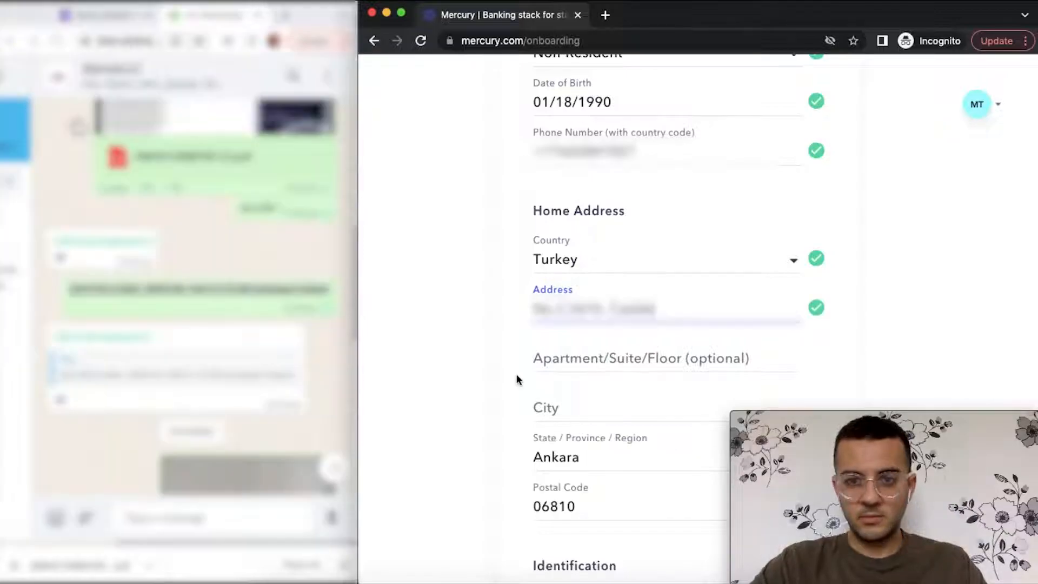
scroll(517, 375, "down", 3)
- Start Verify Identity and switch from phone verification to verifying on this page
scroll(518, 380, "down", 3)
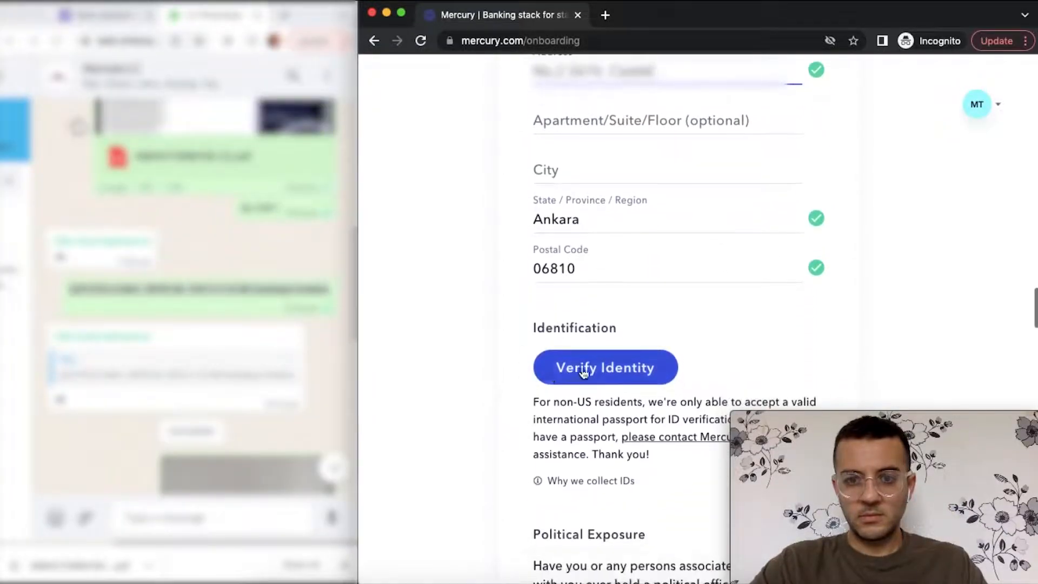
scroll(584, 373, "down", 3)
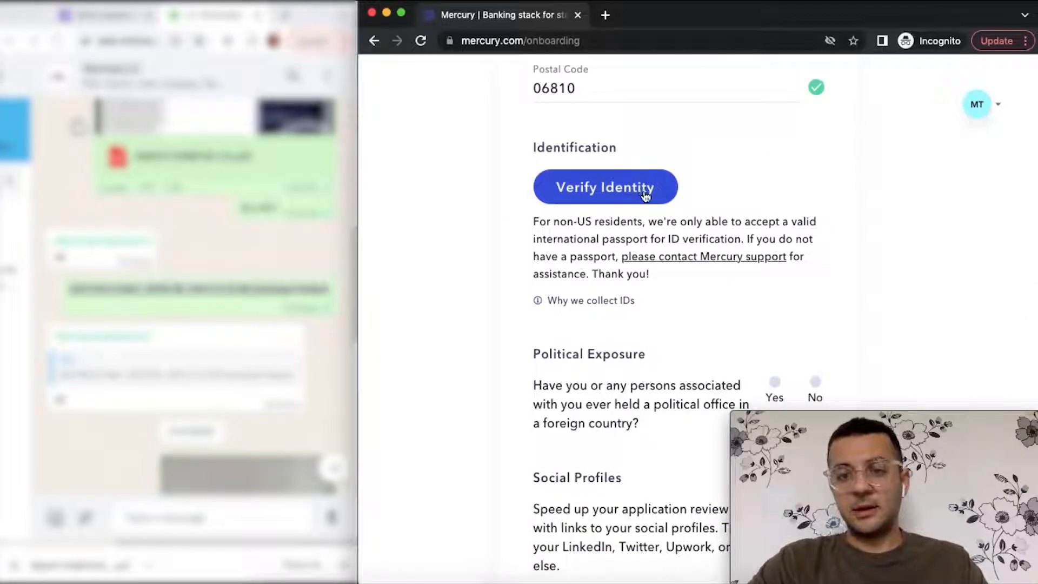
scroll(645, 195, "down", 2)
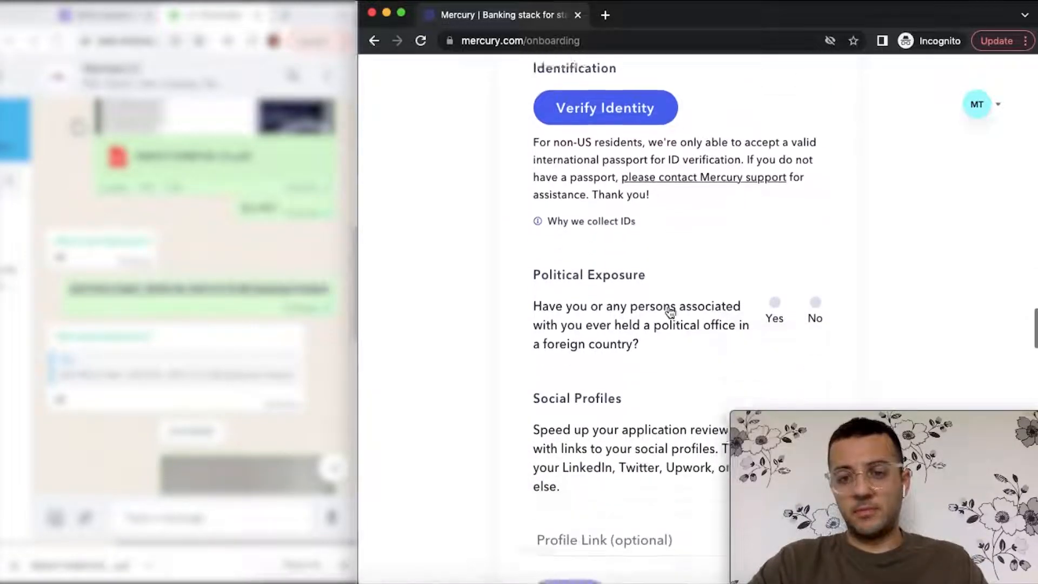
left_click(624, 97)
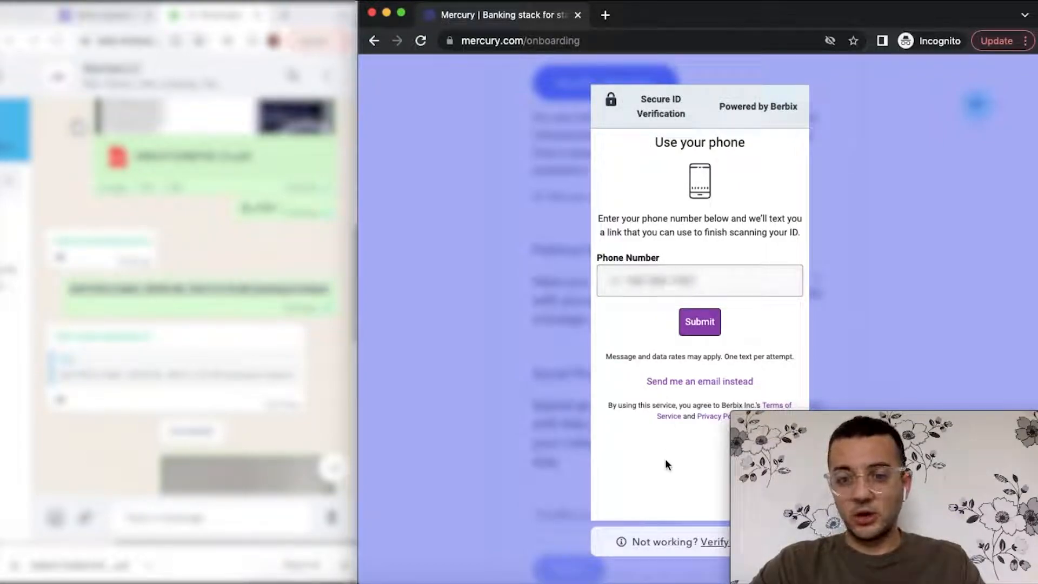
left_click(710, 543)
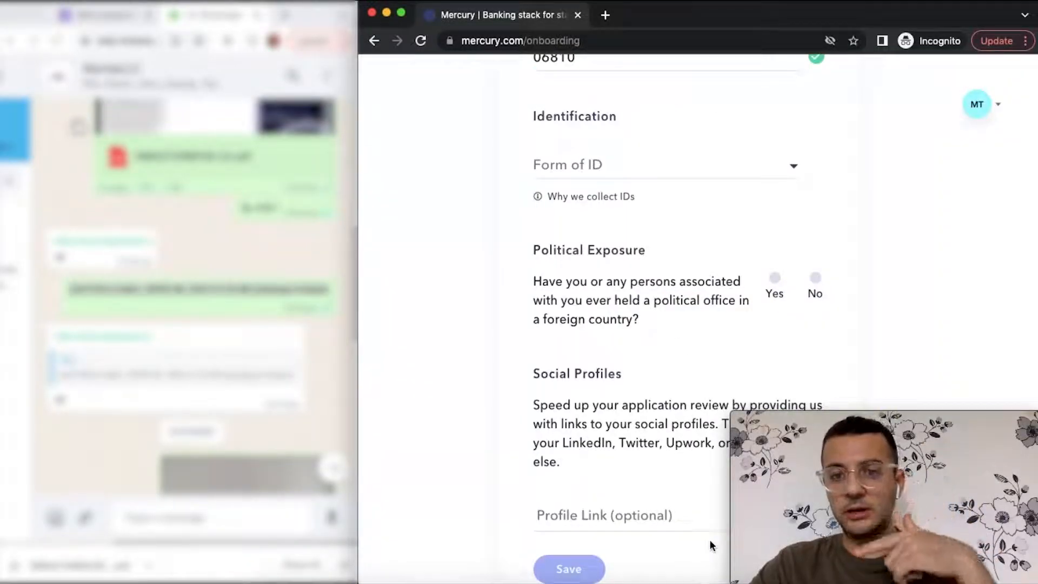
- Choose Passport as the form of ID and locate the passport photo upload box
left_click(702, 162)
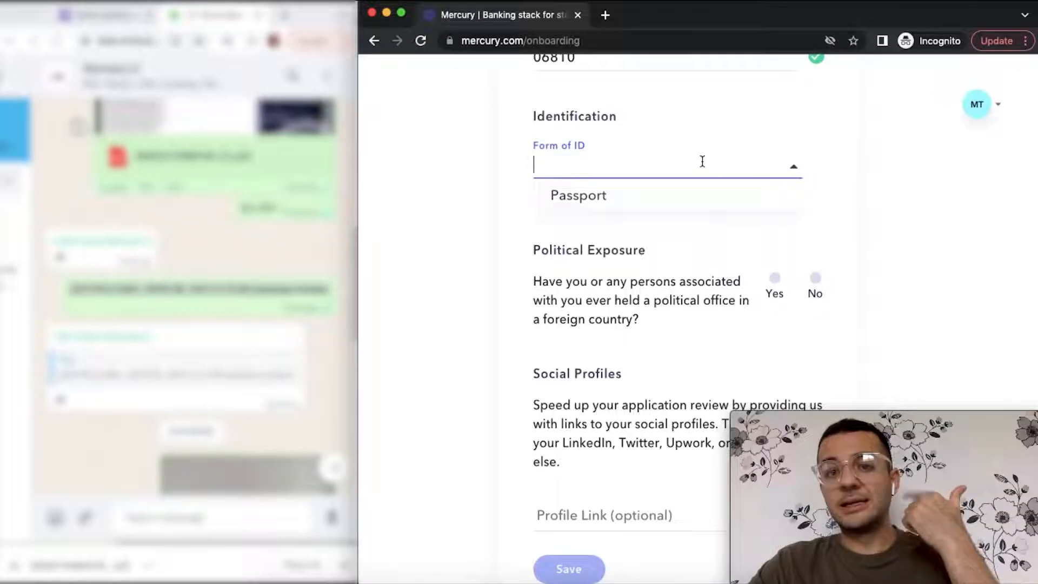
left_click(639, 202)
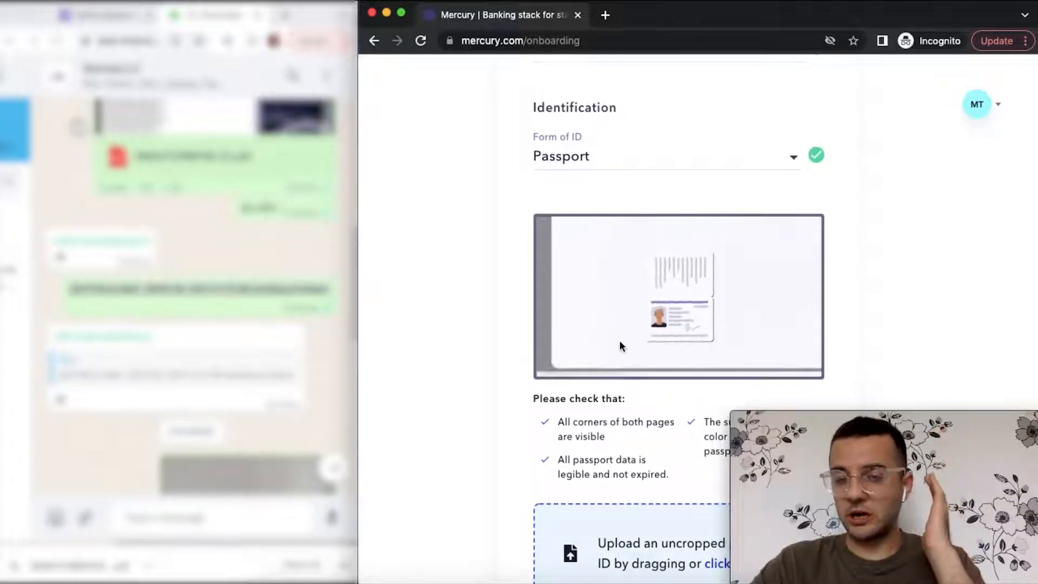
scroll(619, 341, "down", 3)
scroll(620, 341, "down", 1)
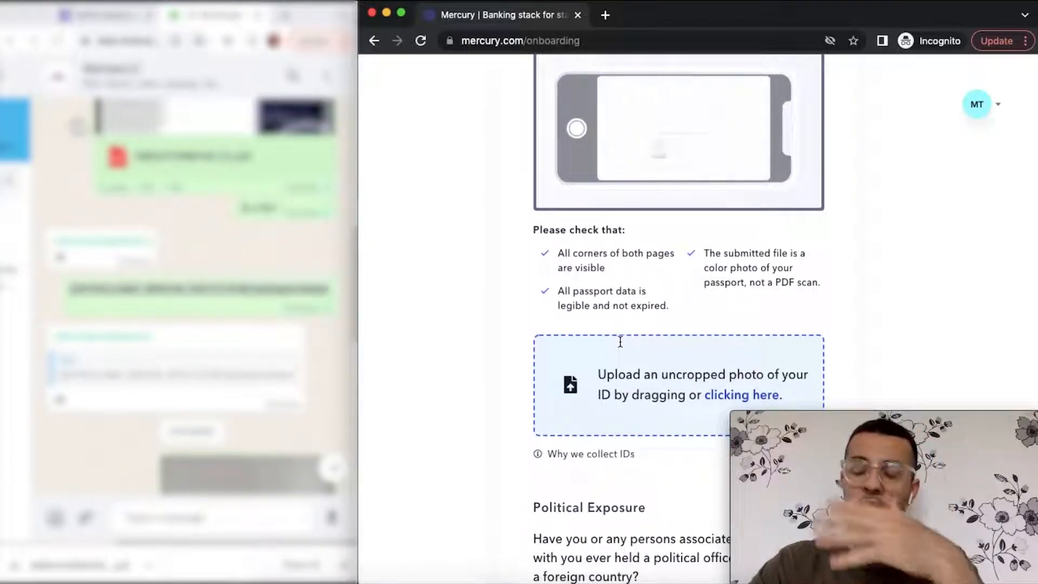
scroll(620, 340, "down", 1)
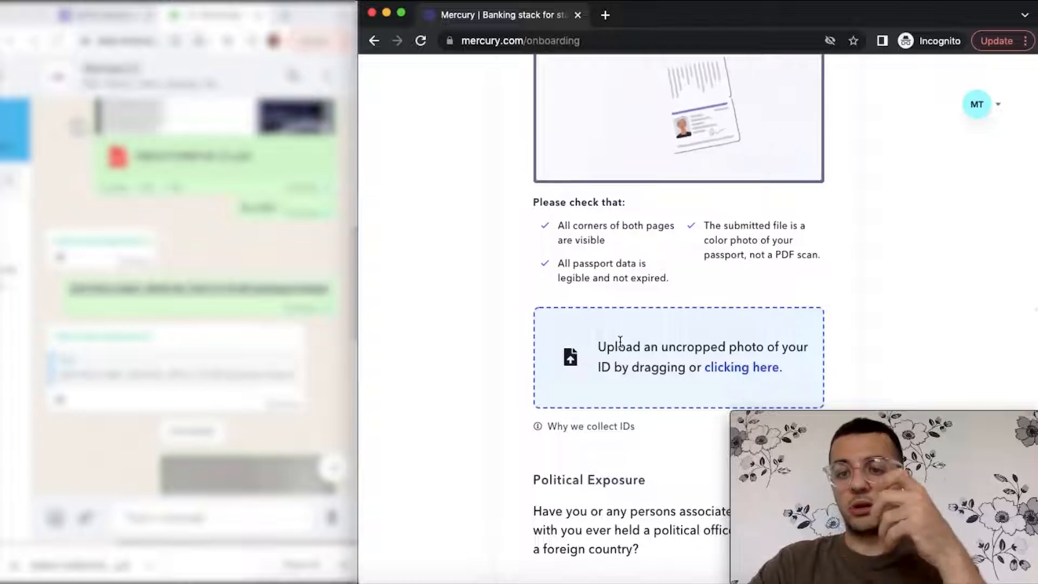
scroll(620, 340, "up", 2)
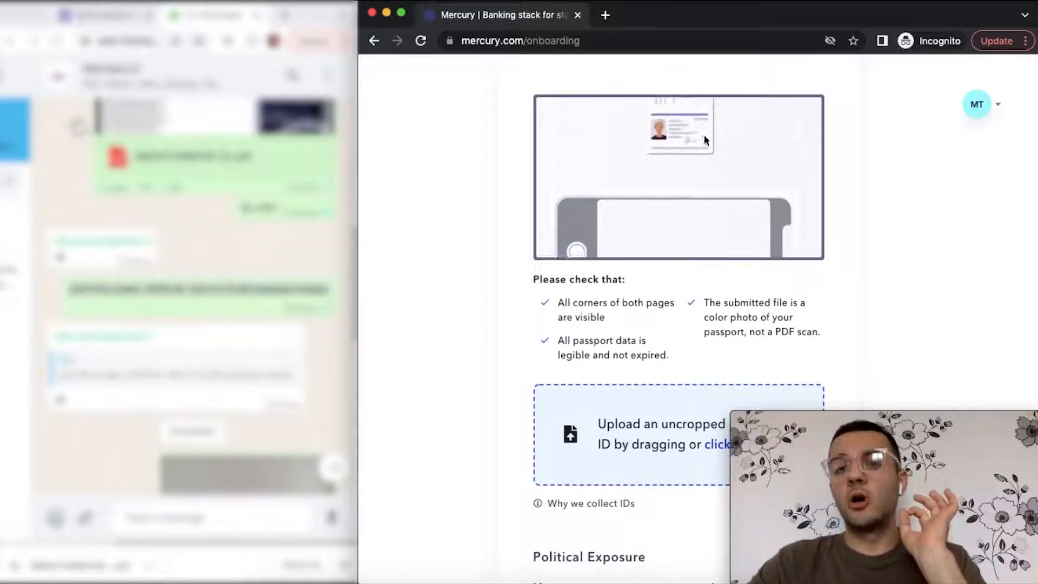
scroll(643, 327, "down", 2)
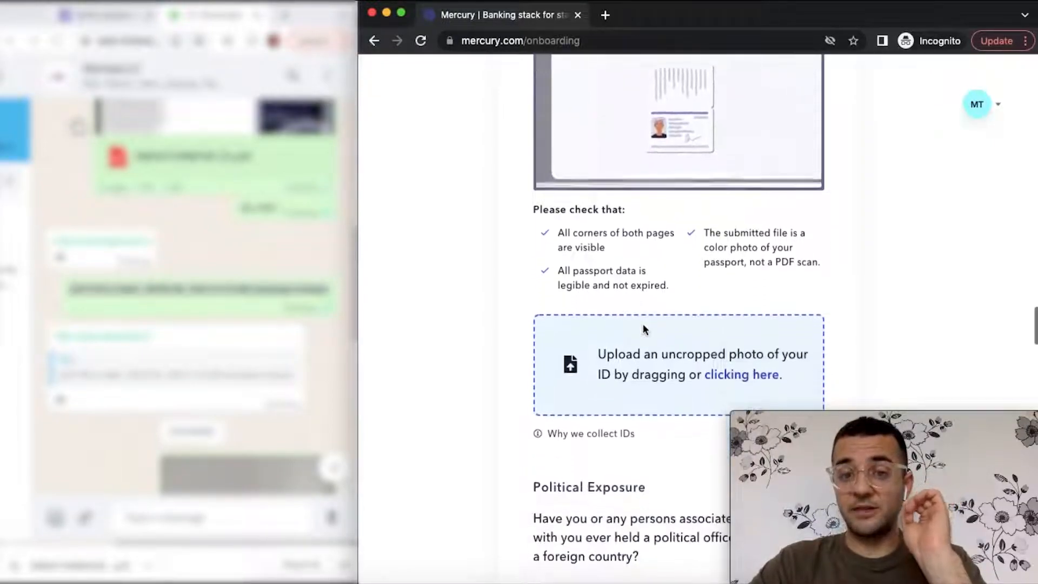
scroll(643, 327, "down", 1)
scroll(644, 331, "down", 1)
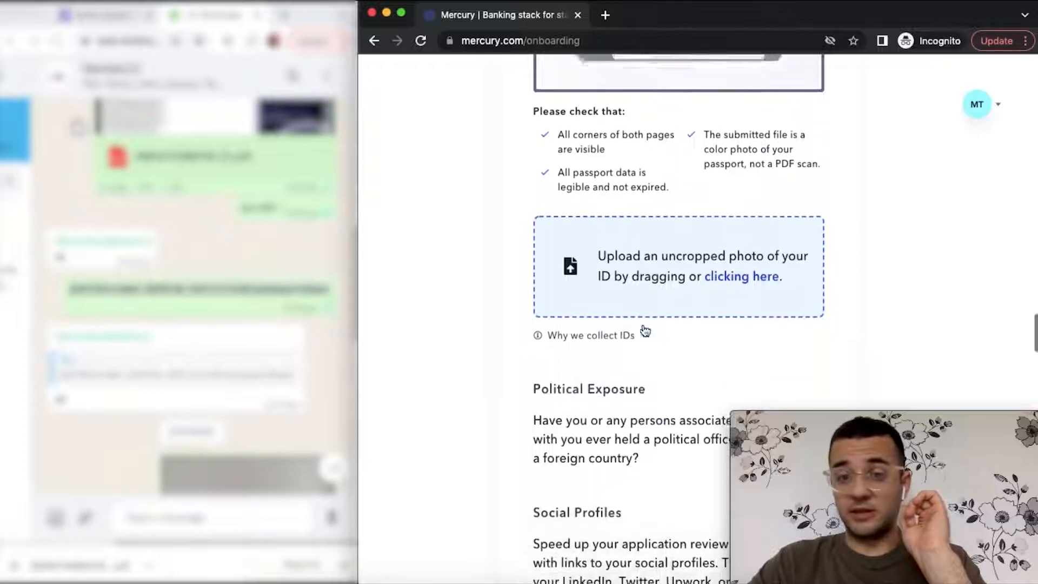
- Upload the passport file 法人护照.pdf from the Desktop
left_click(684, 298)
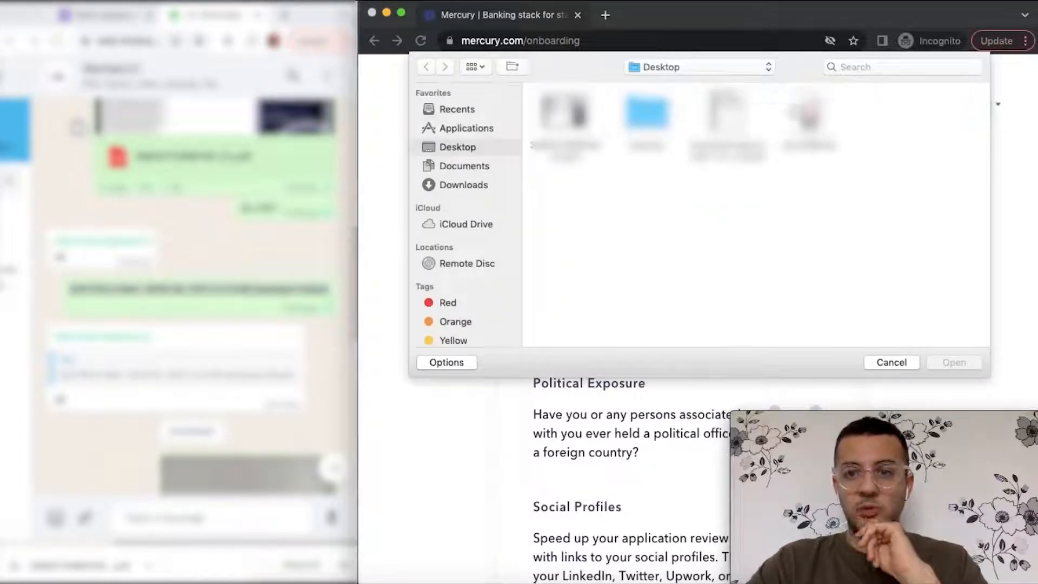
left_click(809, 114)
left_click(968, 358)
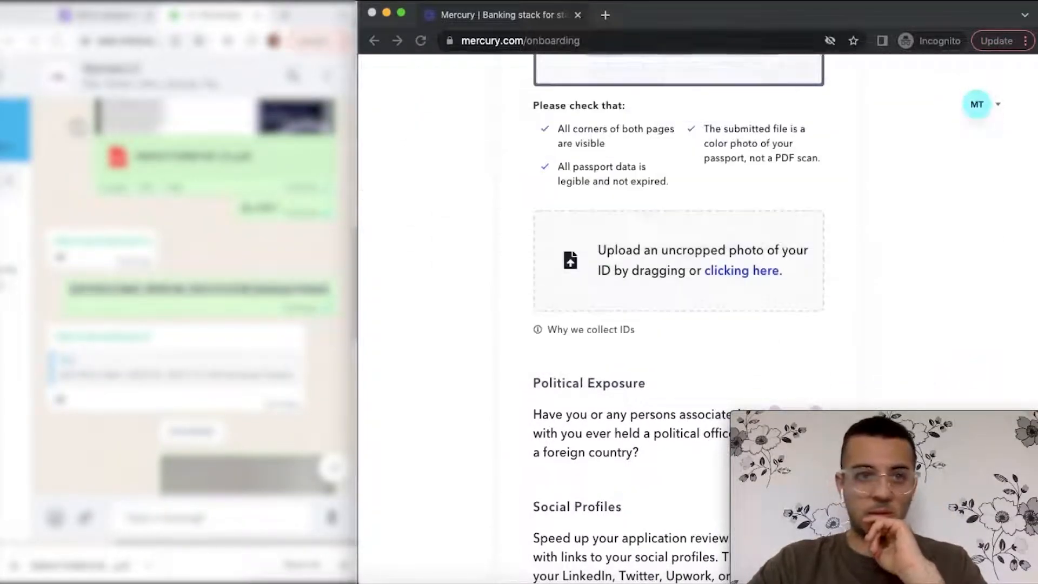
scroll(605, 400, "down", 5)
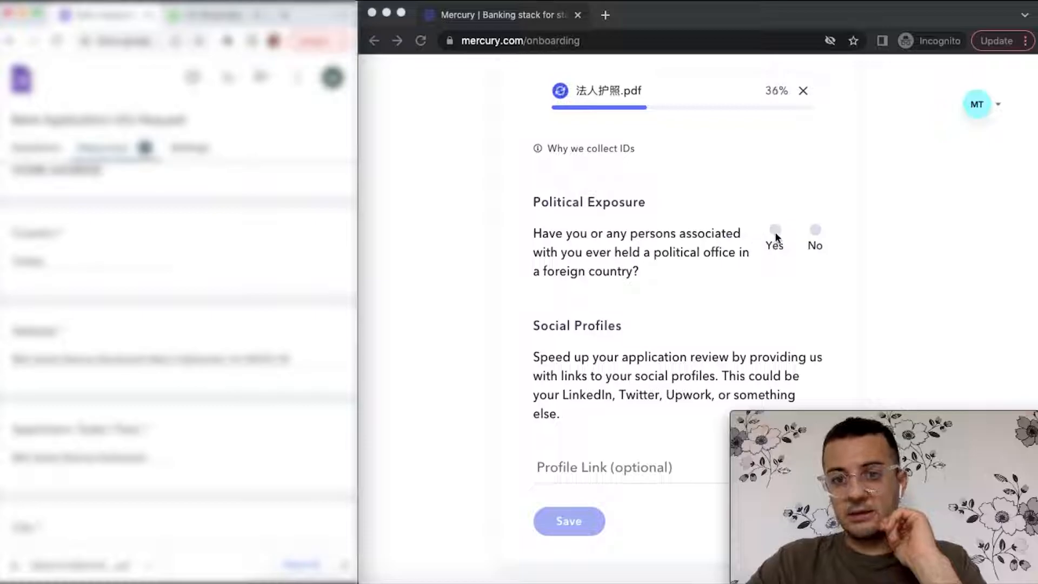
- Answer No to holding foreign political office and scroll on to Business names
left_click(810, 229)
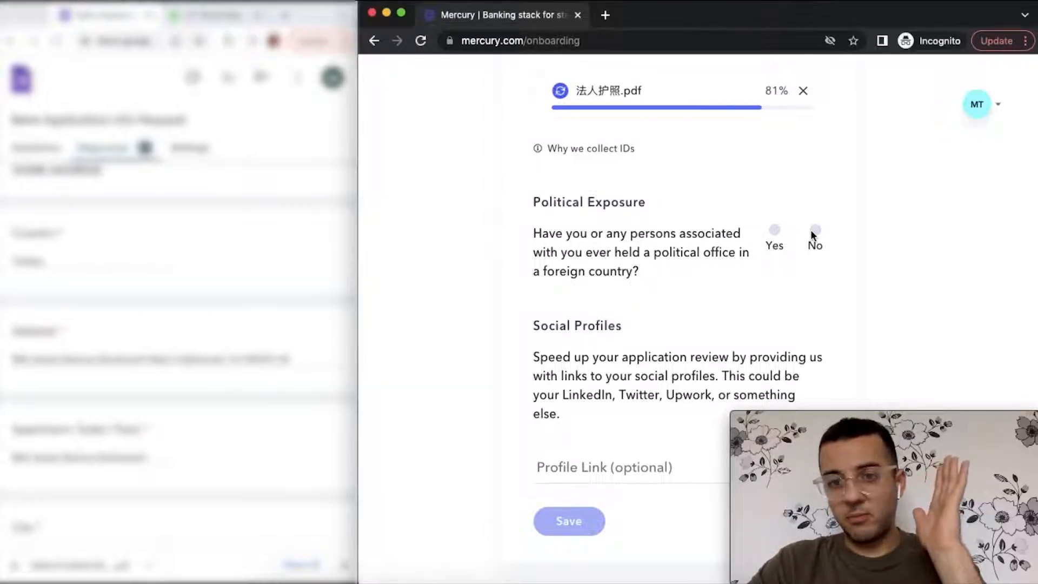
left_click(810, 229)
scroll(815, 232, "down", 3)
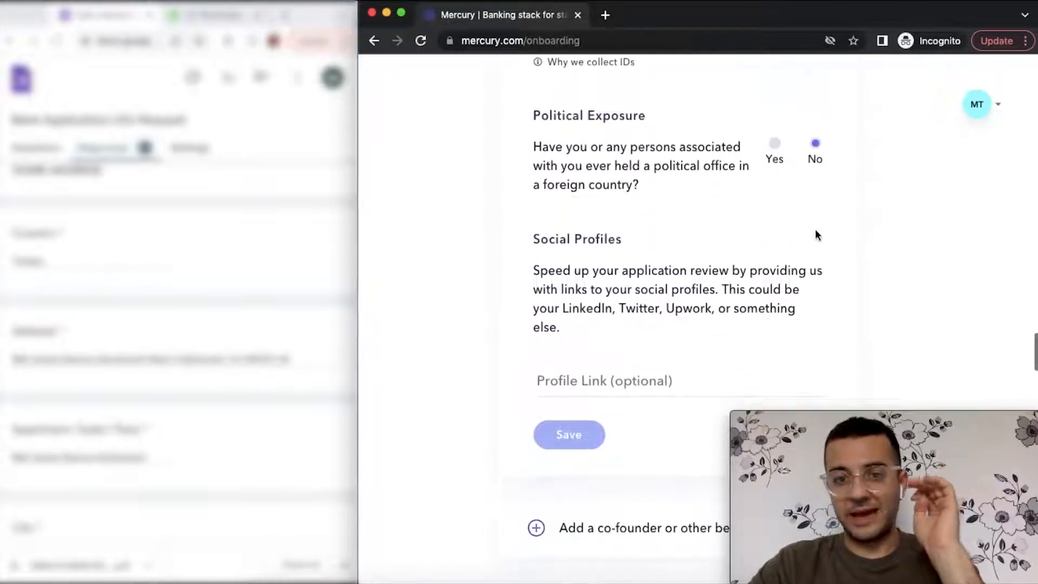
scroll(817, 234, "down", 1)
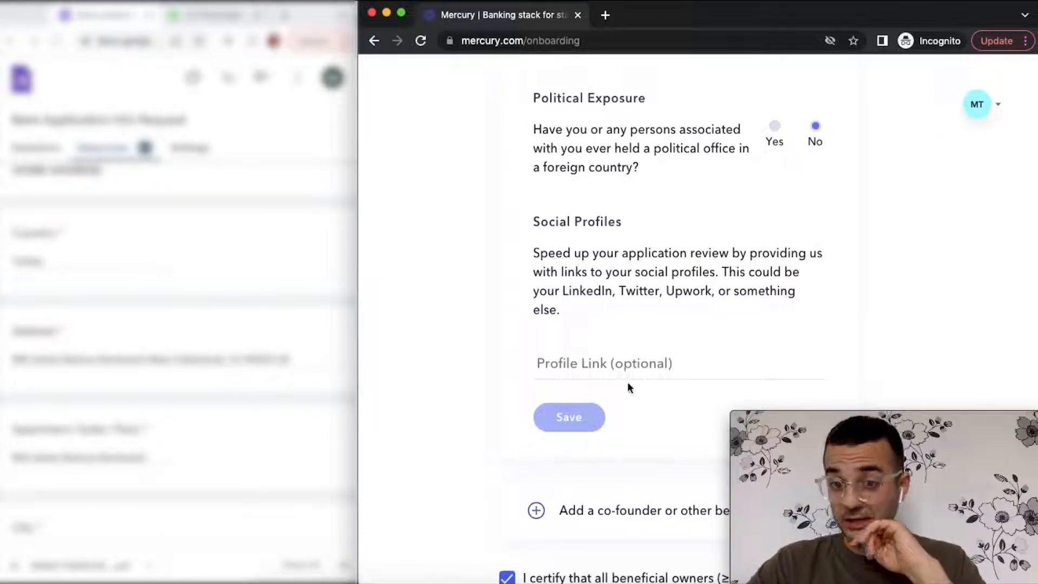
scroll(627, 385, "down", 5)
scroll(627, 385, "down", 2)
- Continue past Business names with No DBA and the uploaded formation document, then open Review Your Application
left_click(555, 460)
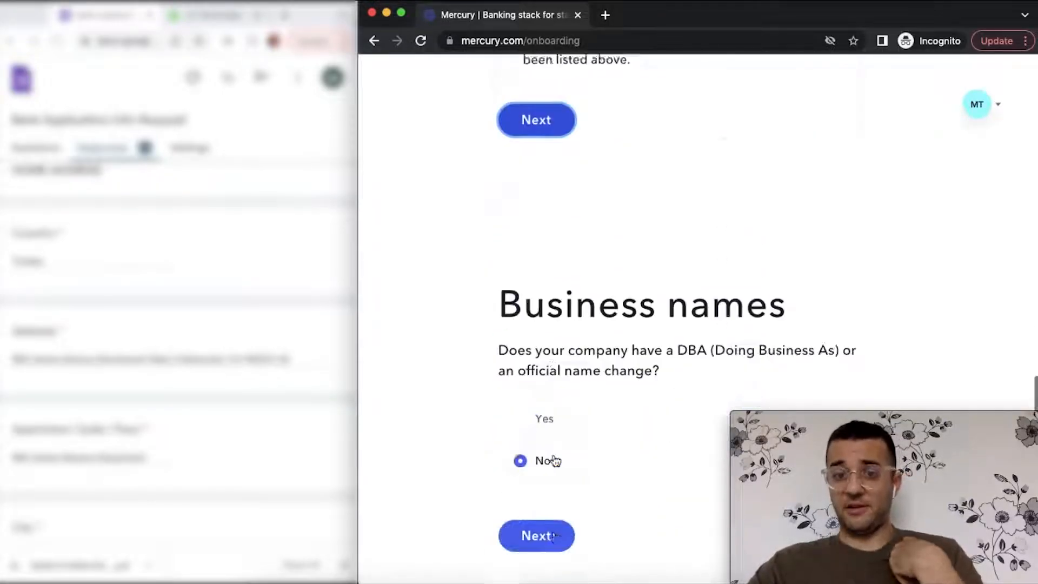
left_click(546, 398)
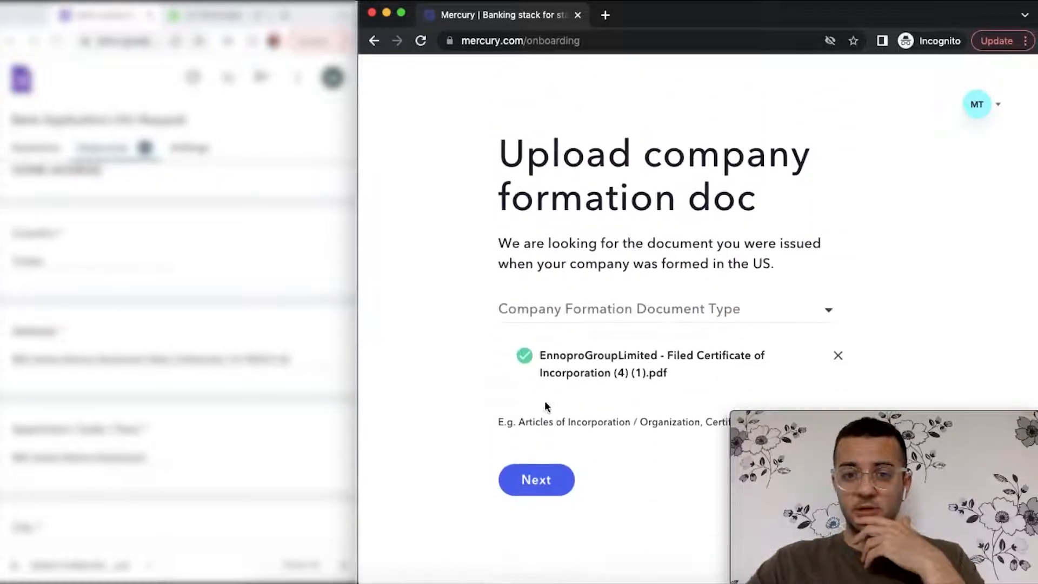
left_click(551, 471)
scroll(551, 498, "down", 20)
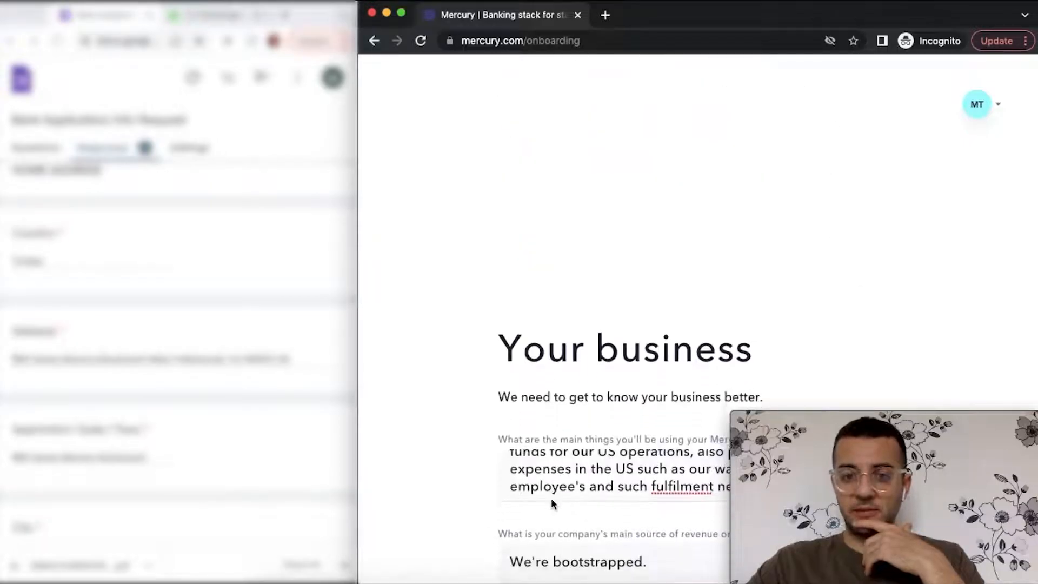
left_click(550, 503)
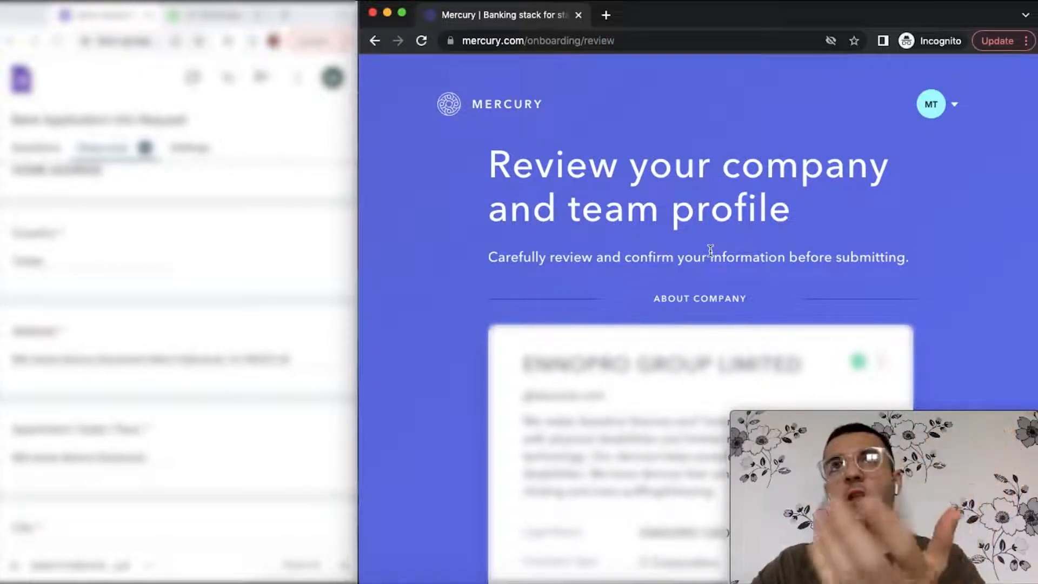
- Agree to the Legal Agreements with Agree and Join to submit the application
scroll(710, 250, "down", 3)
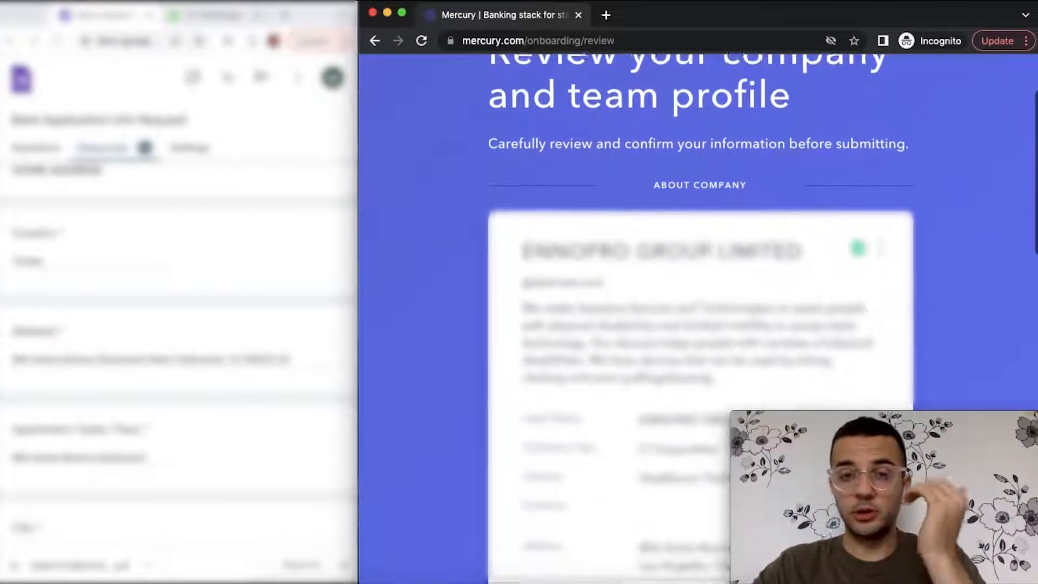
scroll(712, 253, "down", 11)
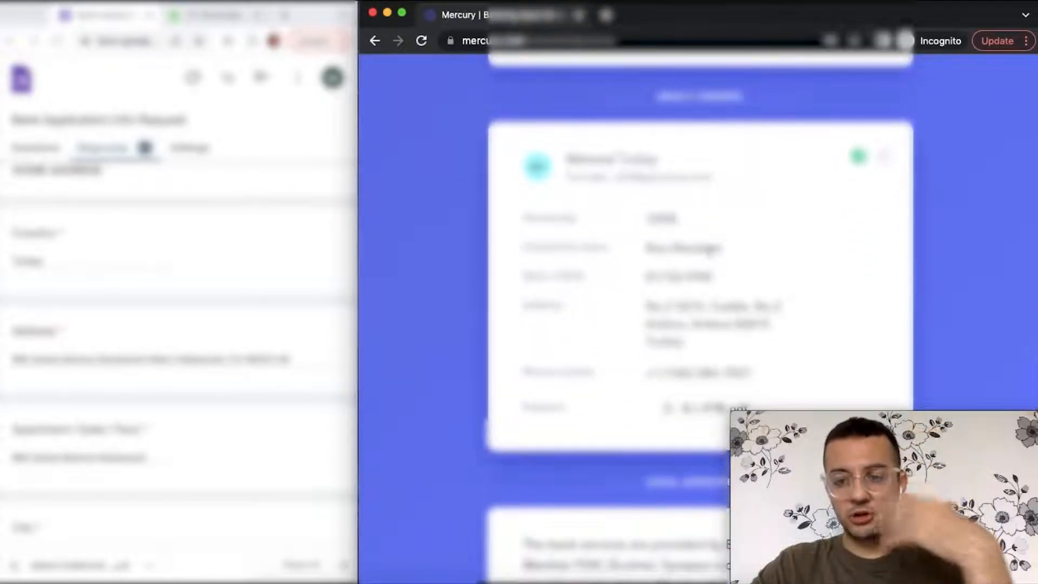
scroll(712, 253, "down", 3)
scroll(713, 237, "down", 4)
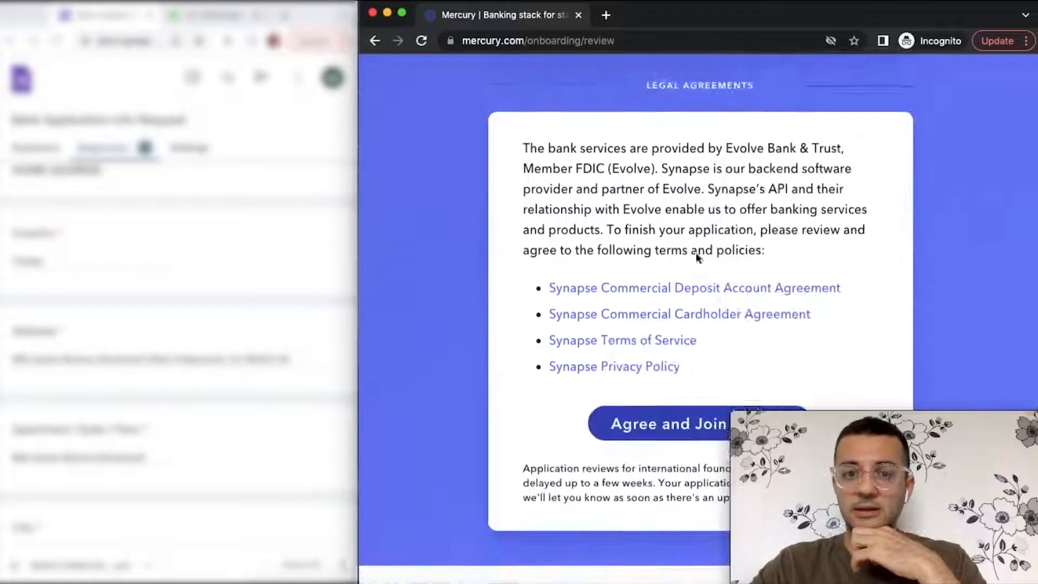
scroll(696, 252, "up", 1)
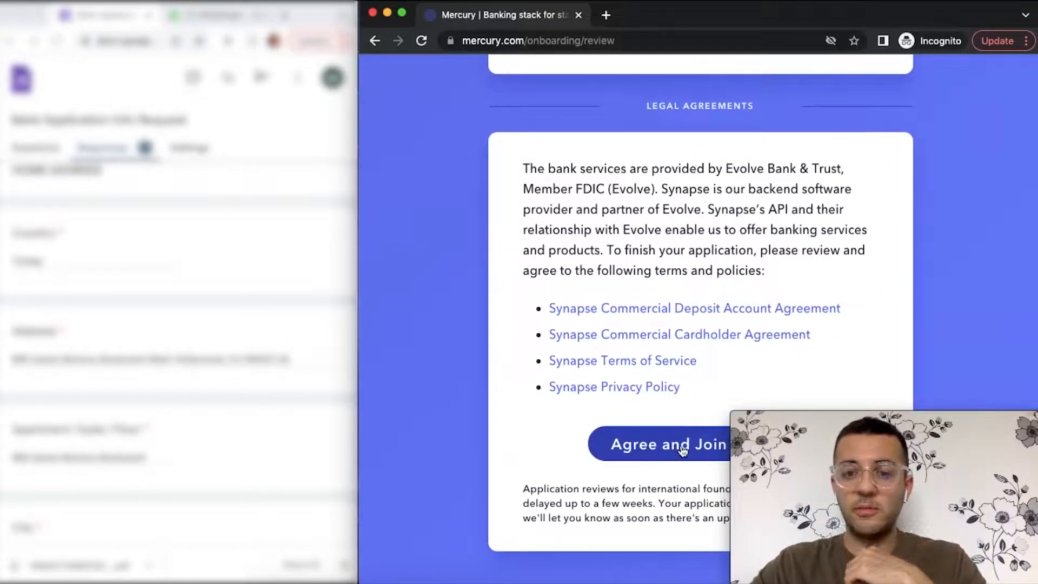
left_click(682, 448)
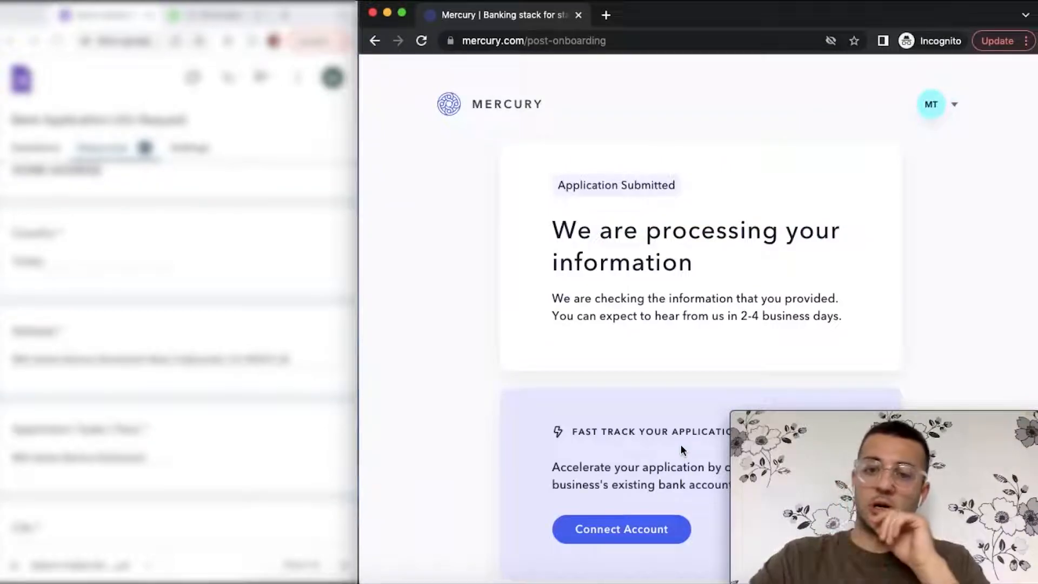
scroll(681, 448, "down", 3)
scroll(680, 445, "down", 5)
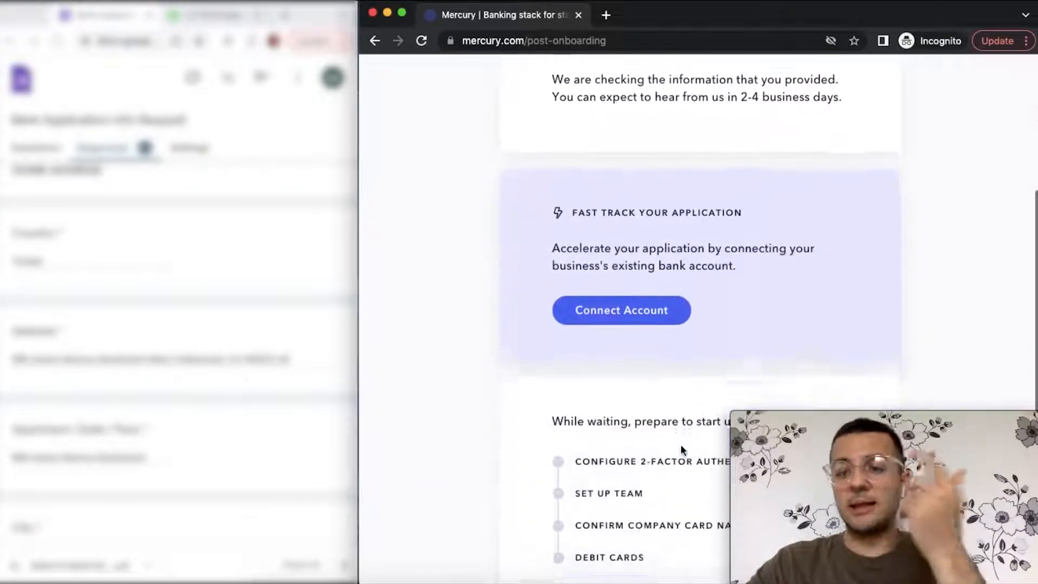